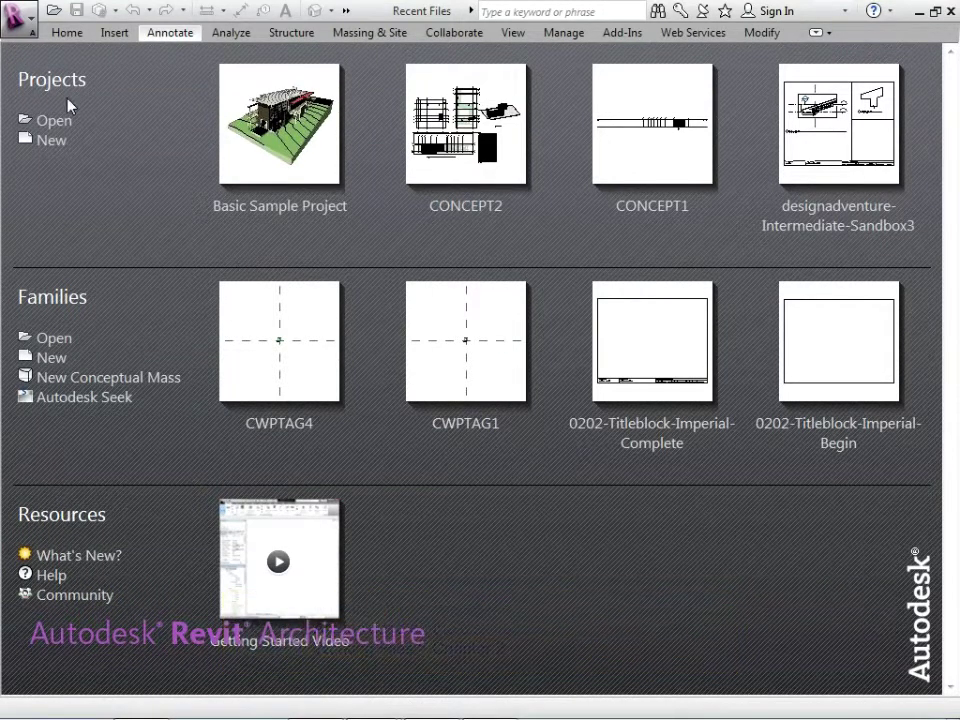
Step: Open the existing 0203-Template-Imperial-Complete template file
left_click(55, 121)
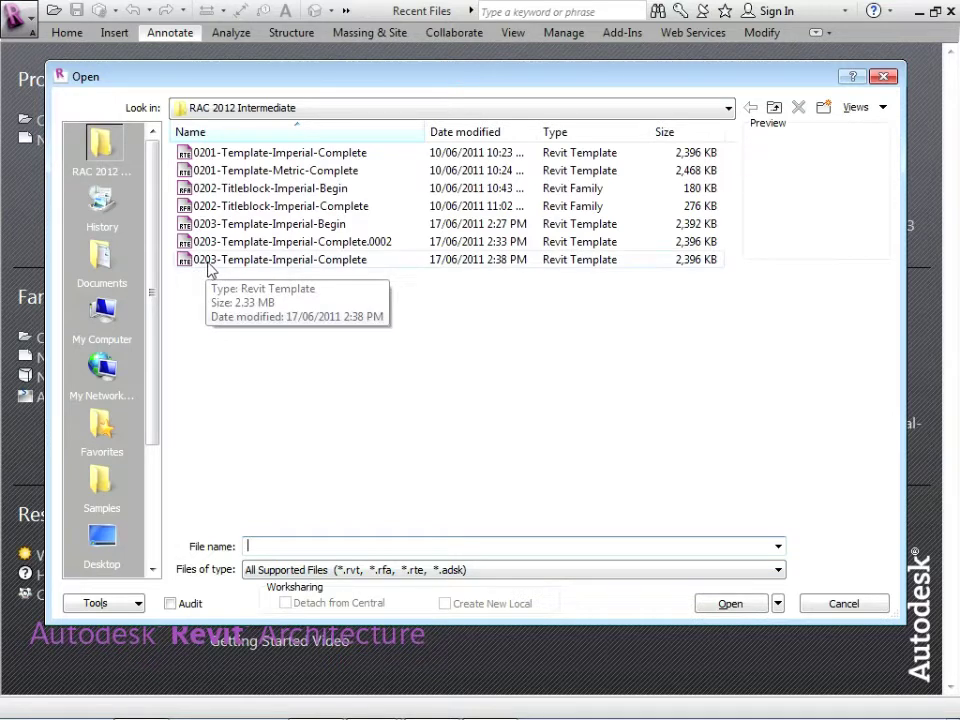
left_click(240, 262)
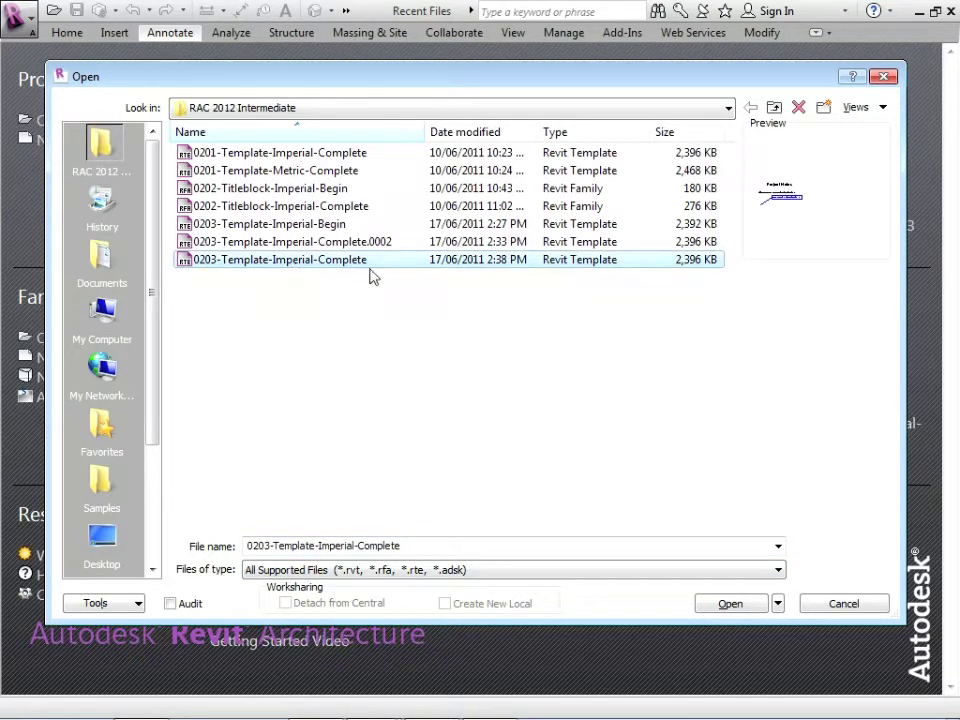
left_click(731, 605)
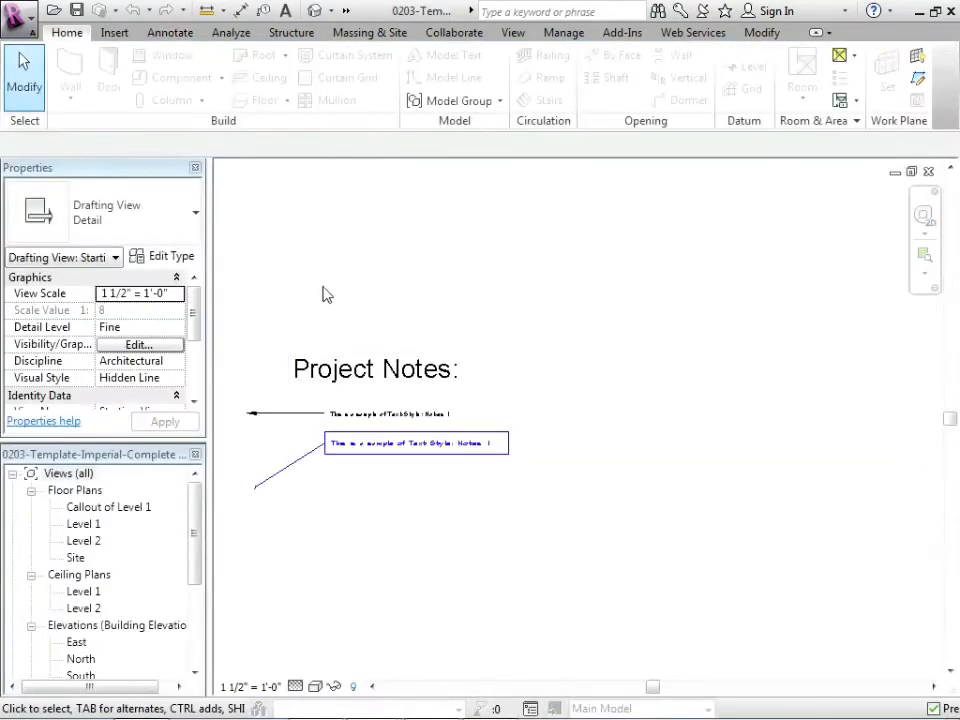
Step: Save the file as a new template named 0204-Template-Imperial-Begin
left_click(18, 16)
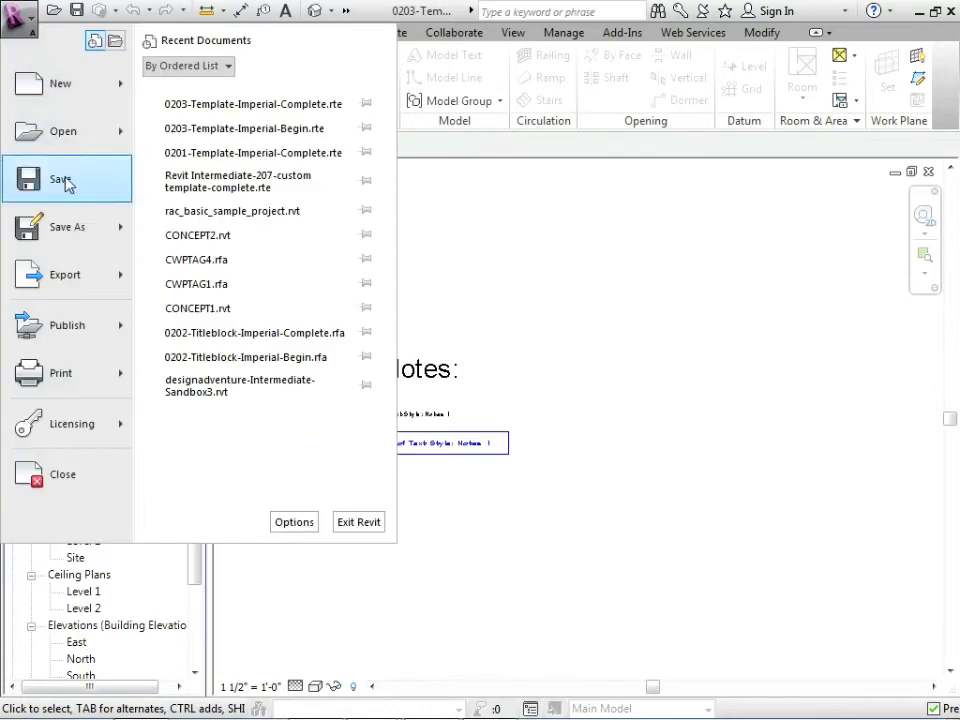
mouse_move(75, 226)
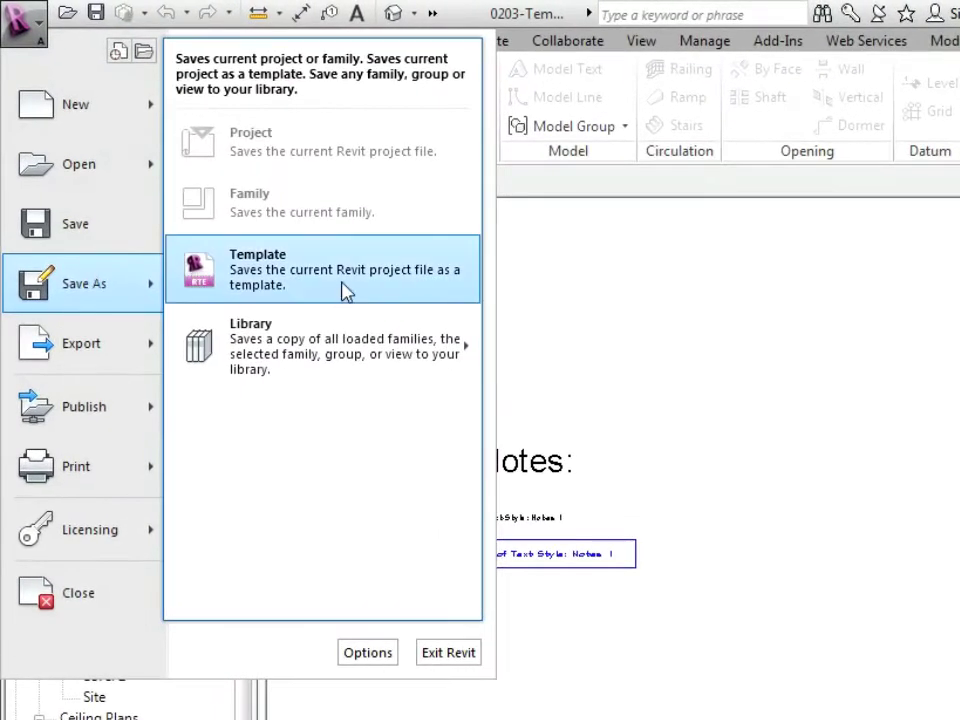
left_click(345, 290)
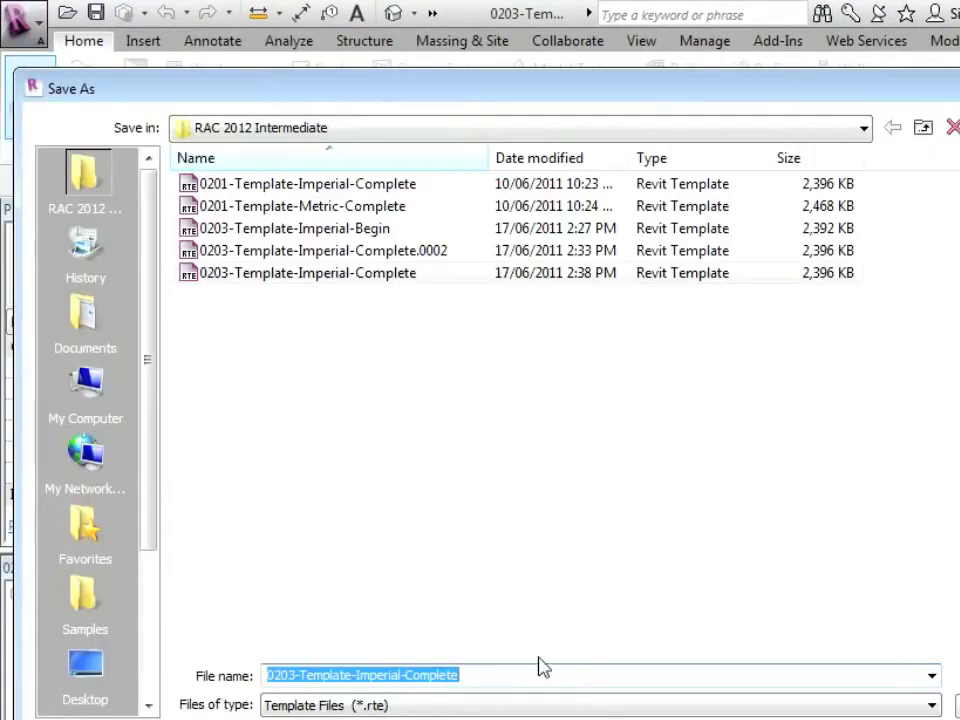
left_click(297, 675)
left_click_drag(297, 675, 289, 675)
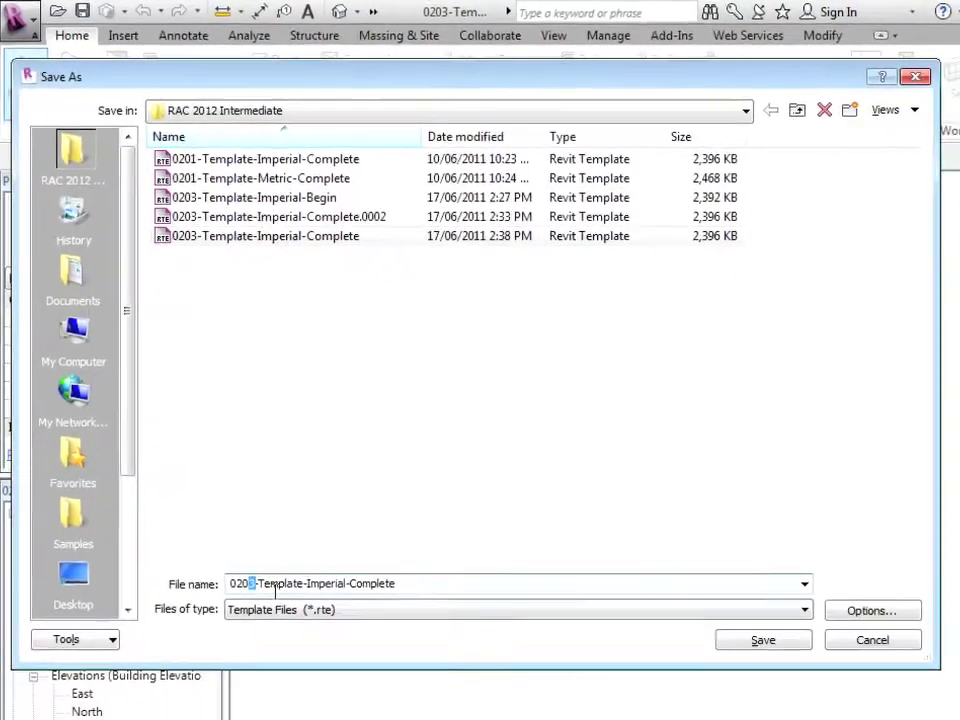
type("4")
left_click(431, 583)
key("BackSpace")
key("BackSpace")
key("BackSpace")
key("BackSpace")
key("BackSpace")
key("BackSpace")
key("BackSpace")
key("BackSpace")
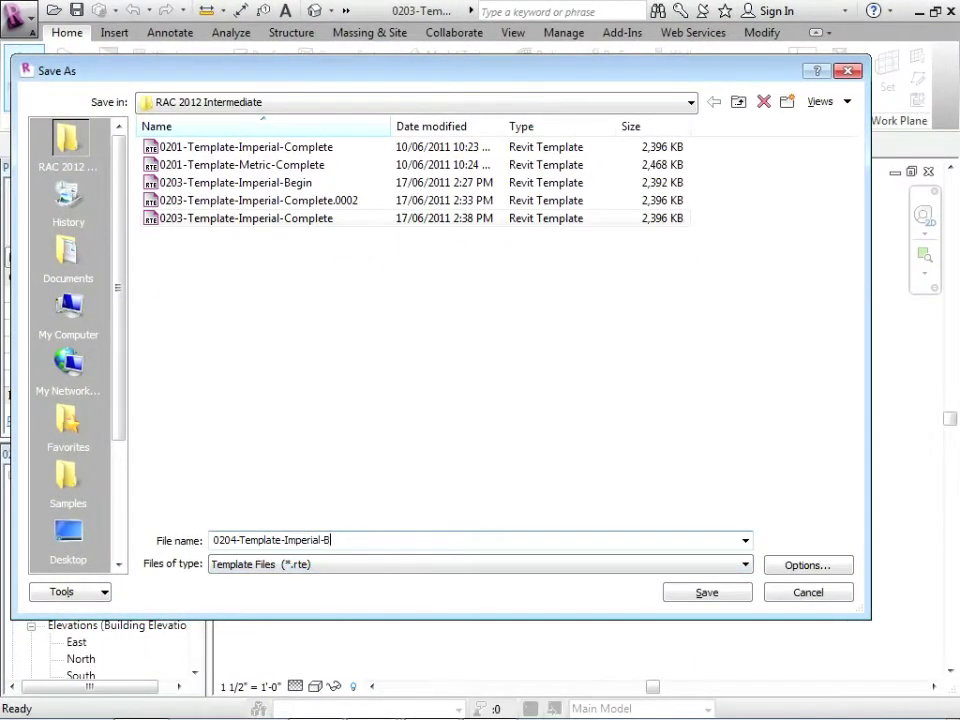
type("Begin")
left_click(702, 594)
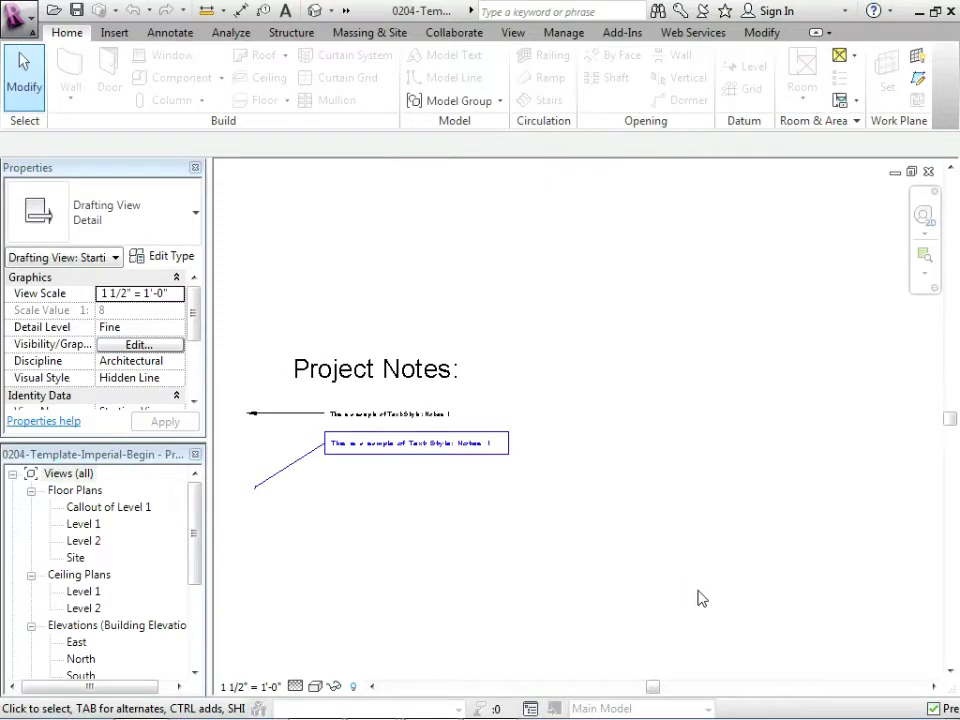
Step: Save another template copy, renamed from Begin to 0204-Template-Imperial-Complete
left_click(18, 15)
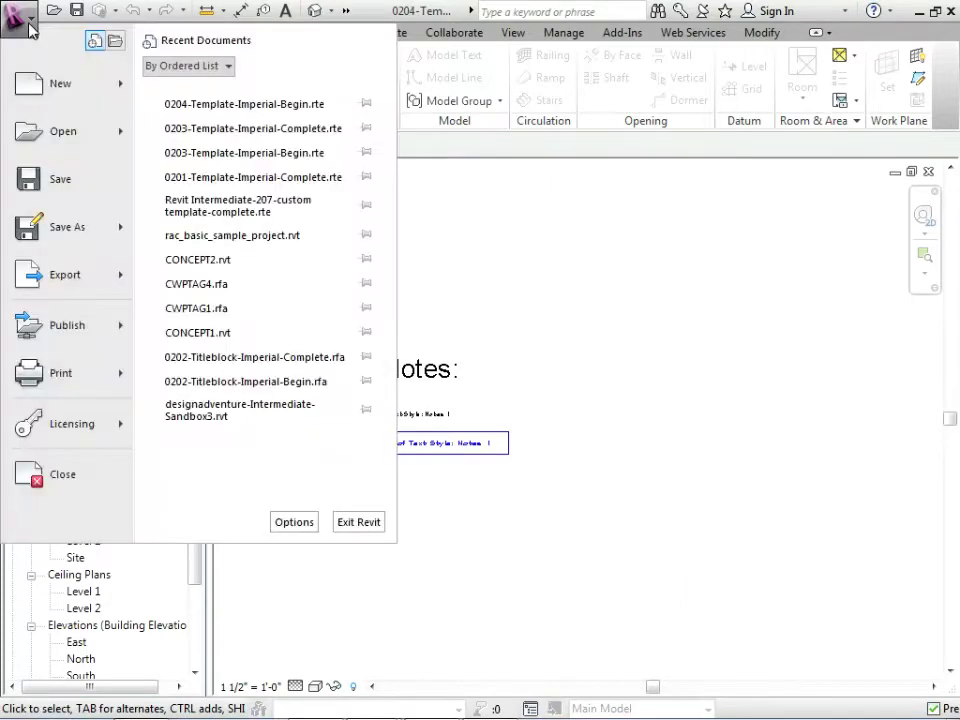
mouse_move(78, 233)
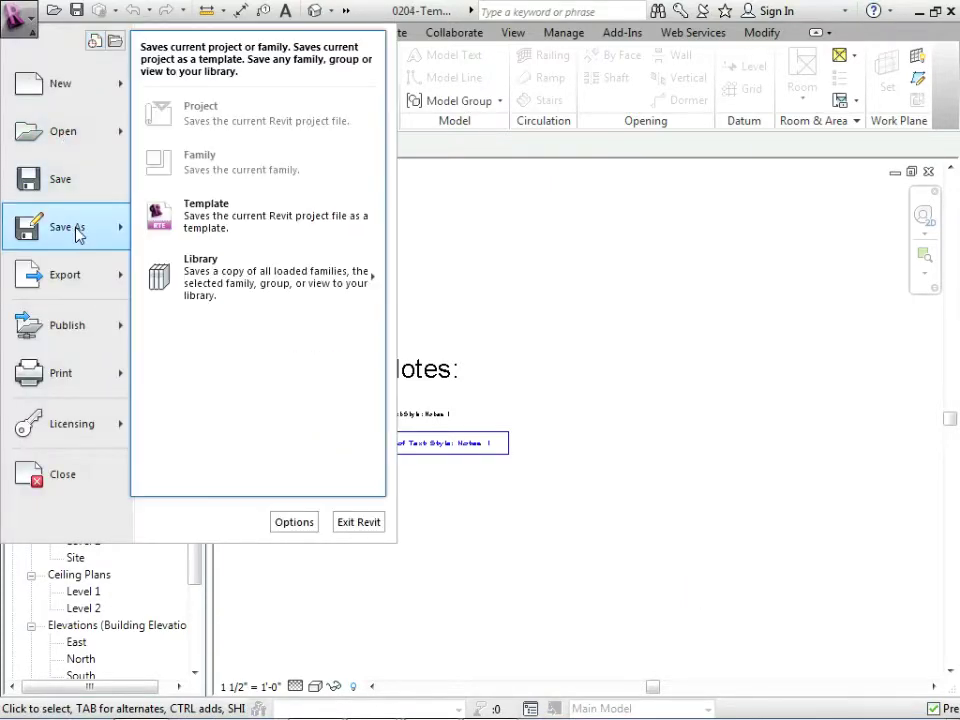
left_click(175, 232)
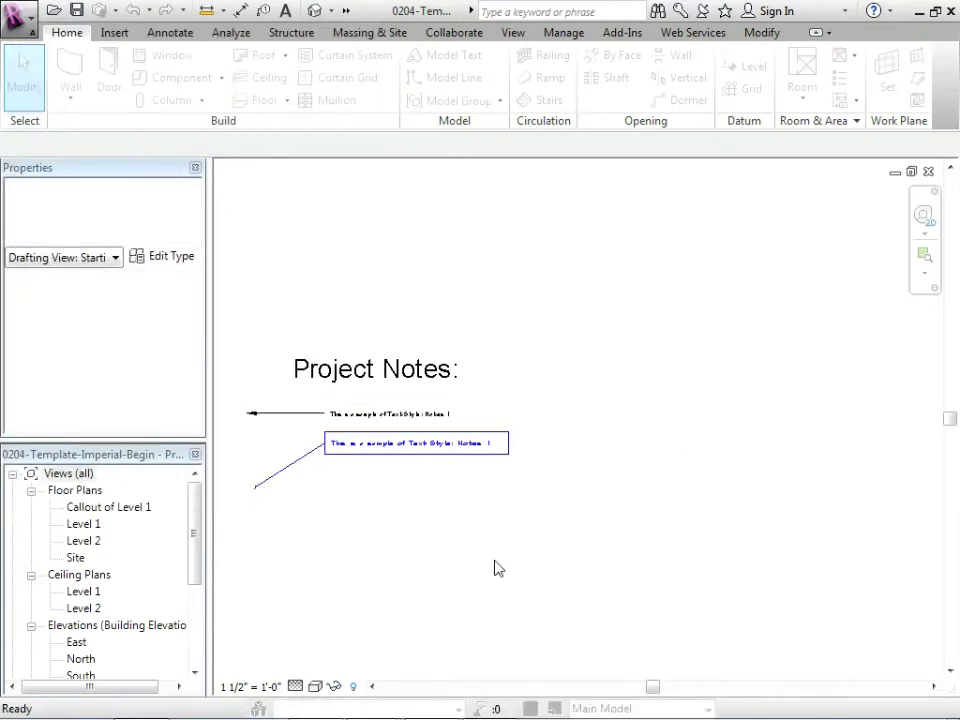
left_click(367, 540)
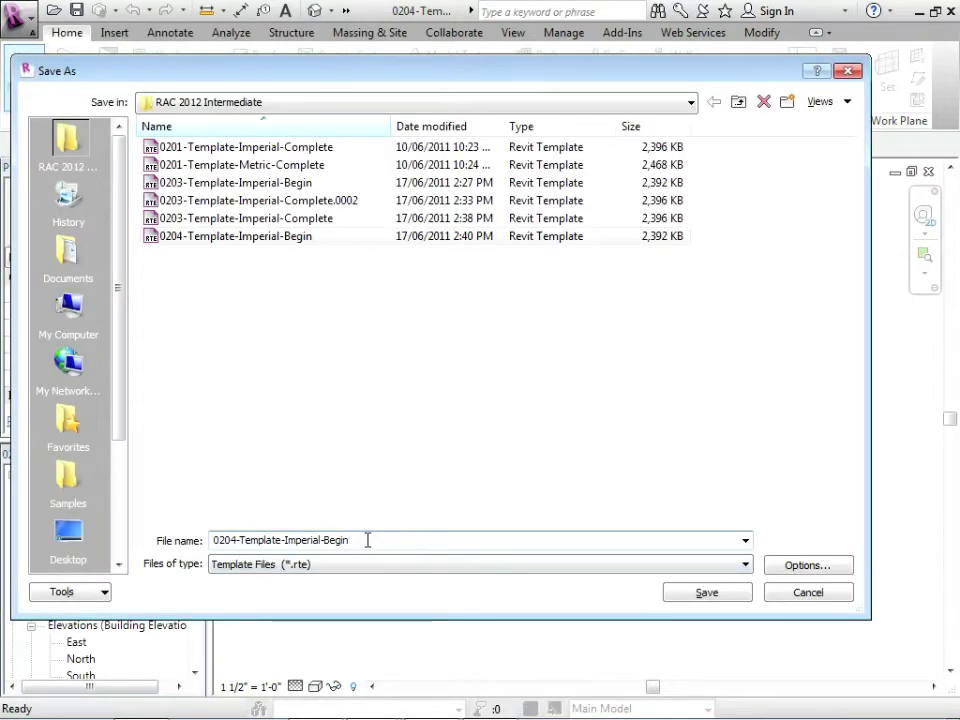
key("BackSpace")
key("BackSpace")
key("BackSpace")
key("BackSpace")
key("BackSpace")
type("Complete")
left_click(679, 594)
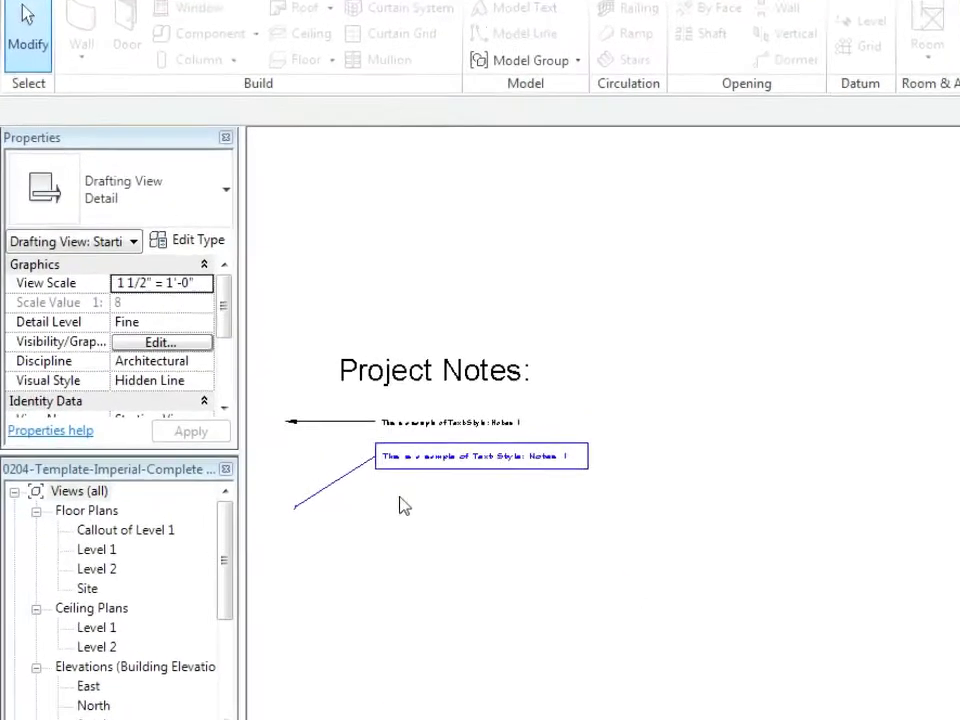
Step: In the Starting View drafting view, delete the blue boxed sample text note
scroll(400, 506, "up", 5)
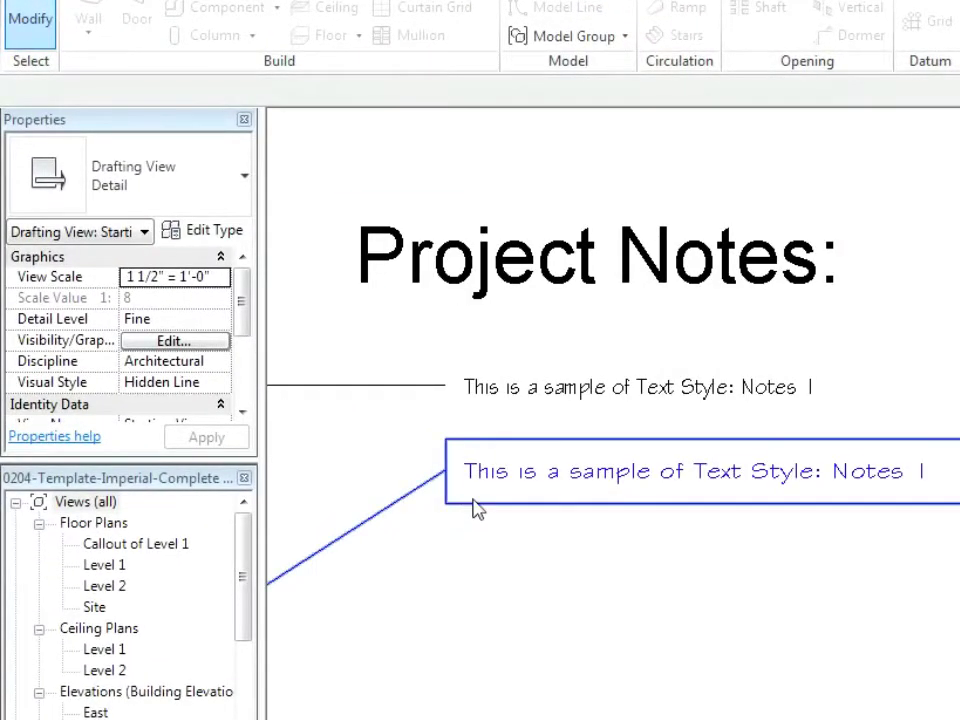
scroll(246, 632, "down", 2)
left_click_drag(246, 632, 236, 649)
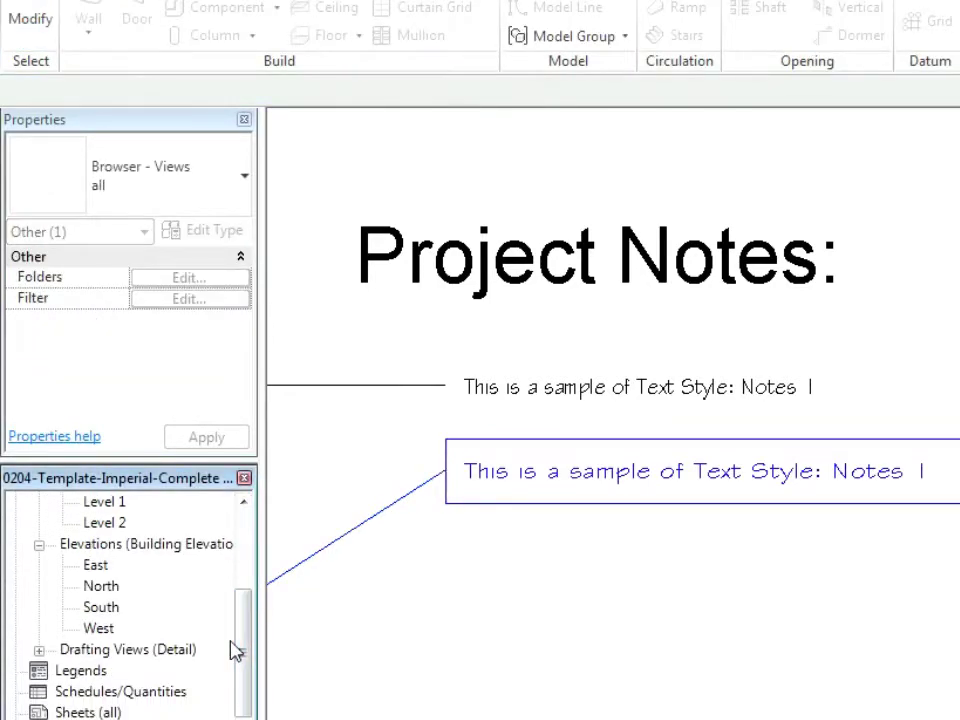
double_click(80, 652)
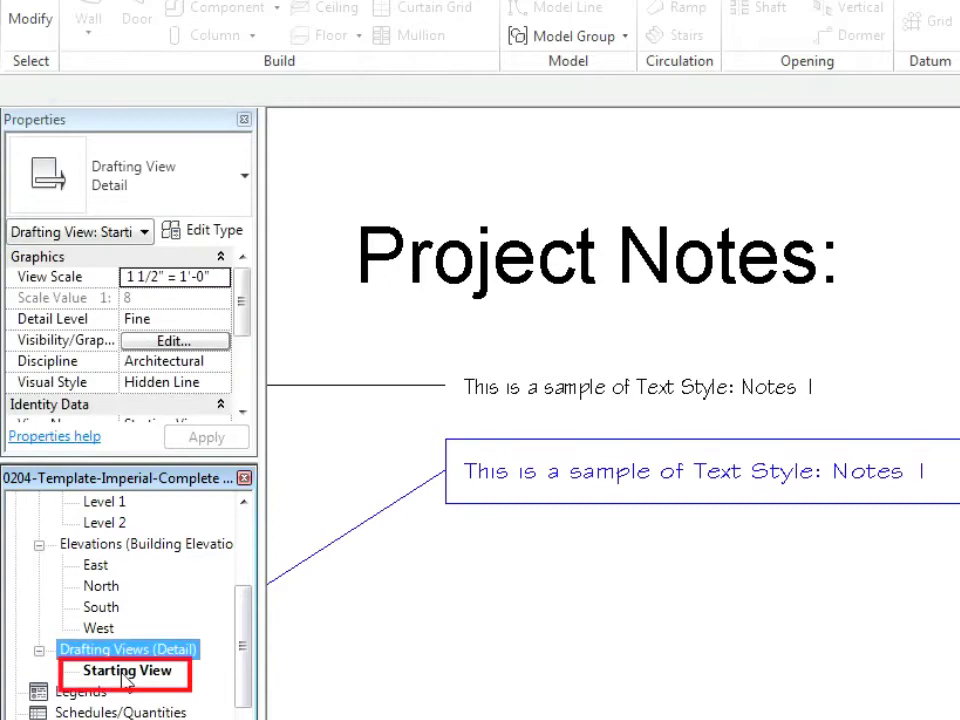
left_click(747, 515)
key("Delete")
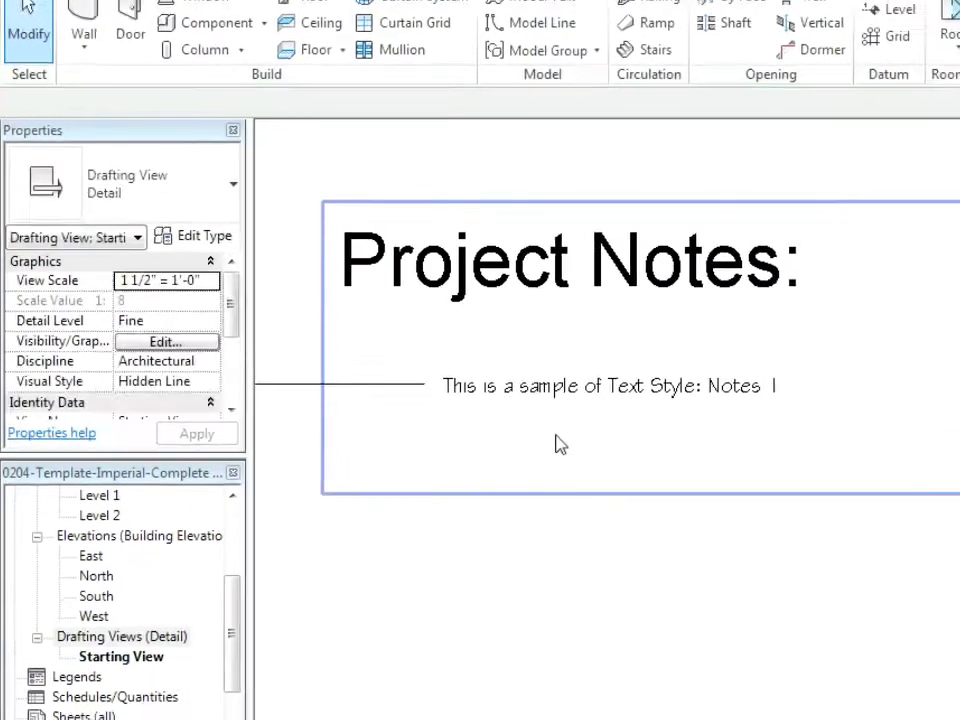
Step: Remove the leader from the remaining sample note and move it up under Project Notes
left_click(436, 415)
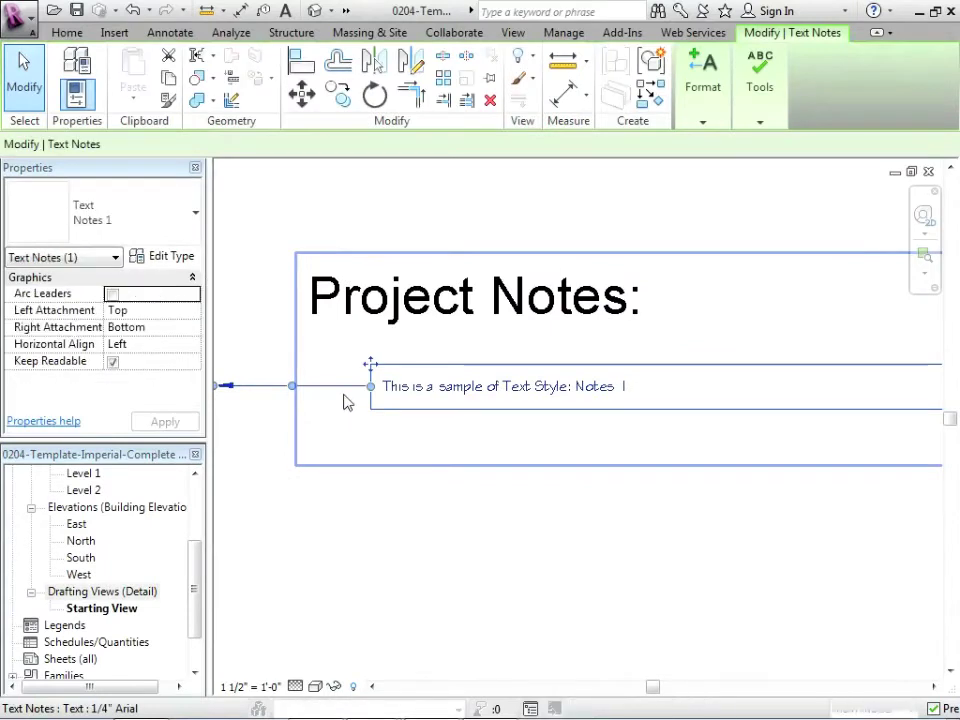
left_click(701, 124)
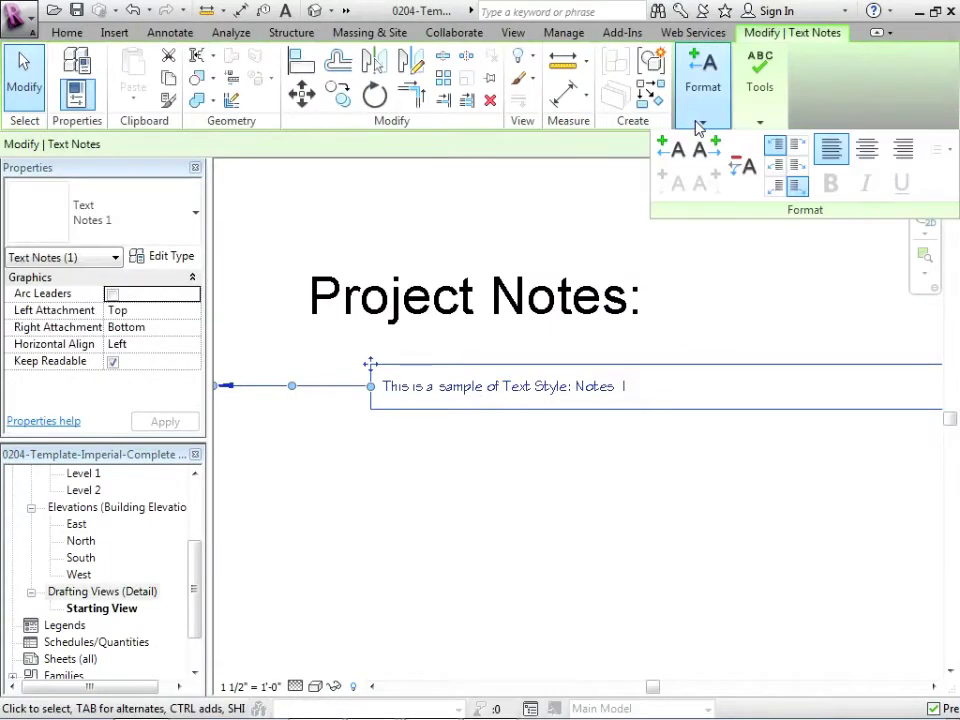
left_click(736, 168)
left_click_drag(372, 372, 335, 345)
Step: Replace the note text with 'Set up template file', 'Set up text style', 'Set up dimension style'
left_click(470, 372)
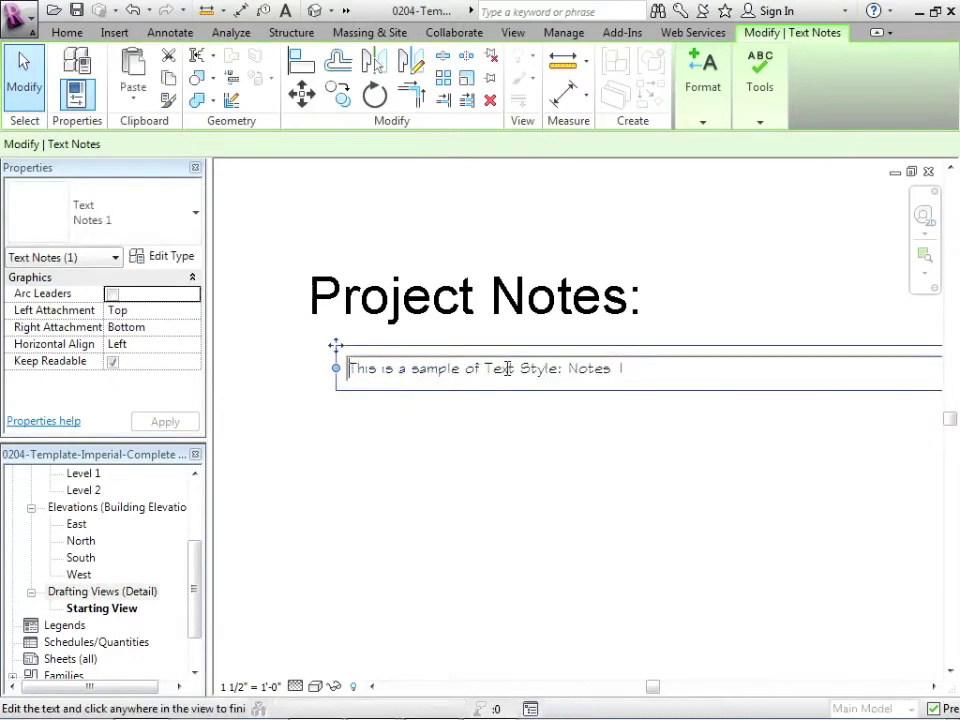
left_click_drag(669, 366, 305, 371)
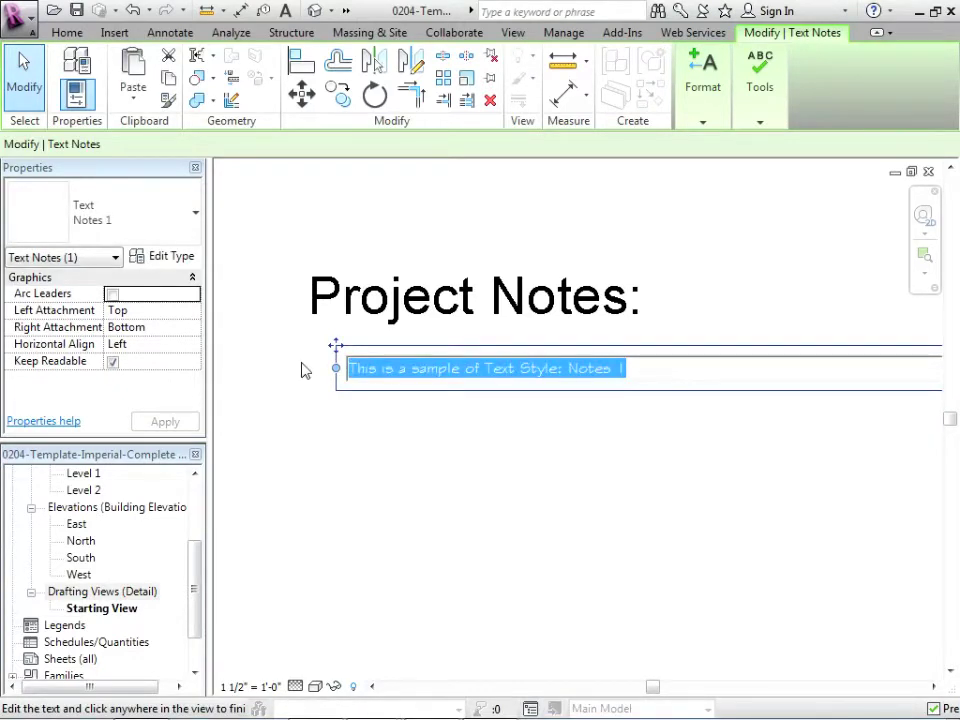
type("Set up ")
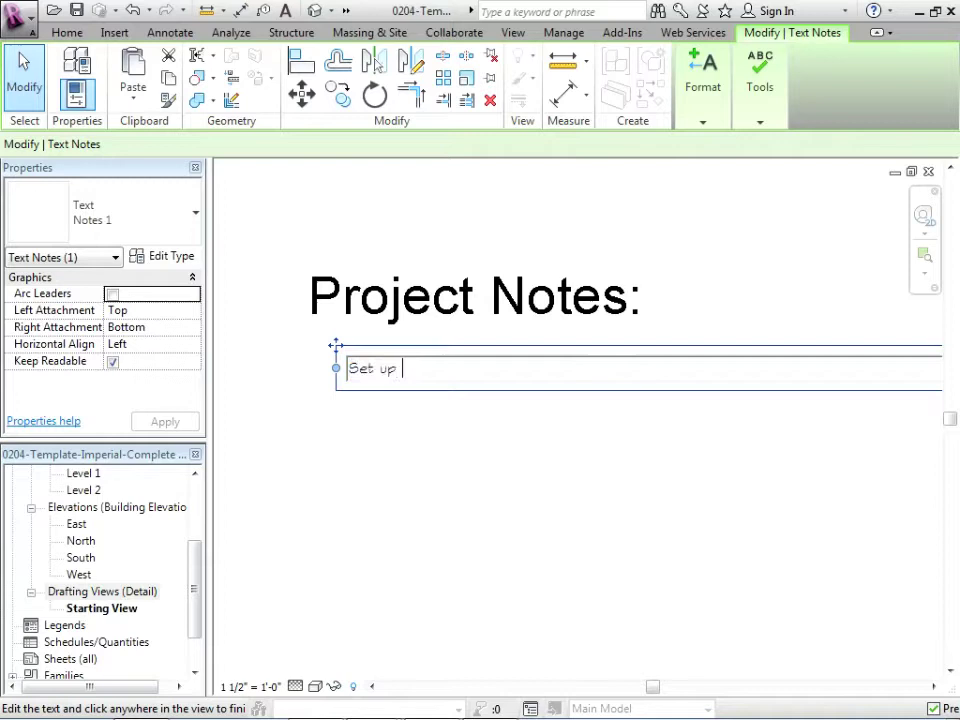
type("template file")
key("Return")
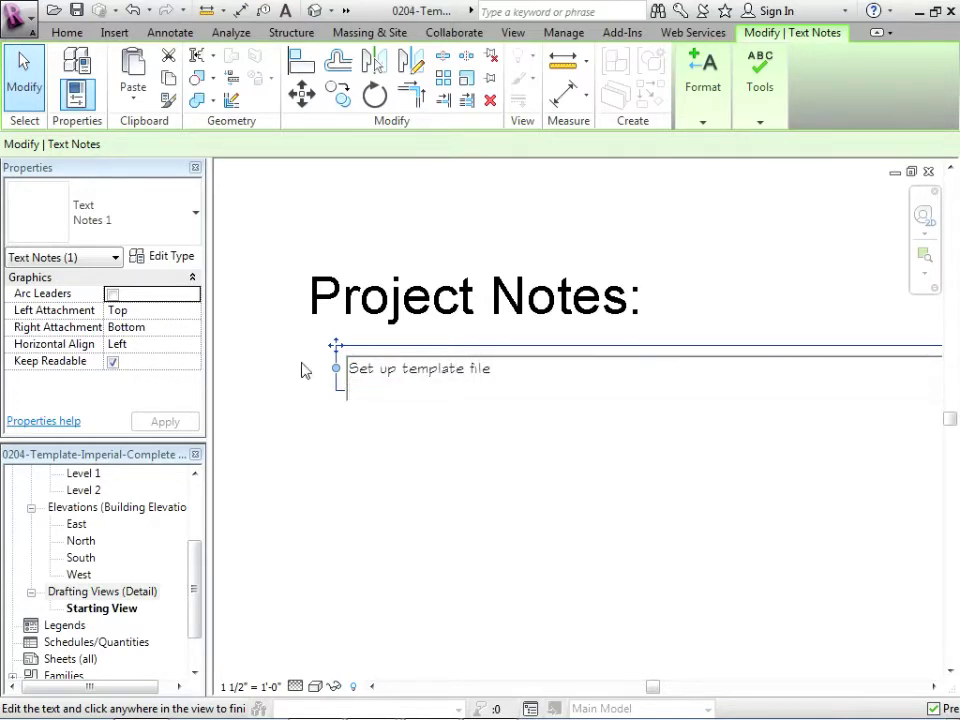
type("Set up text")
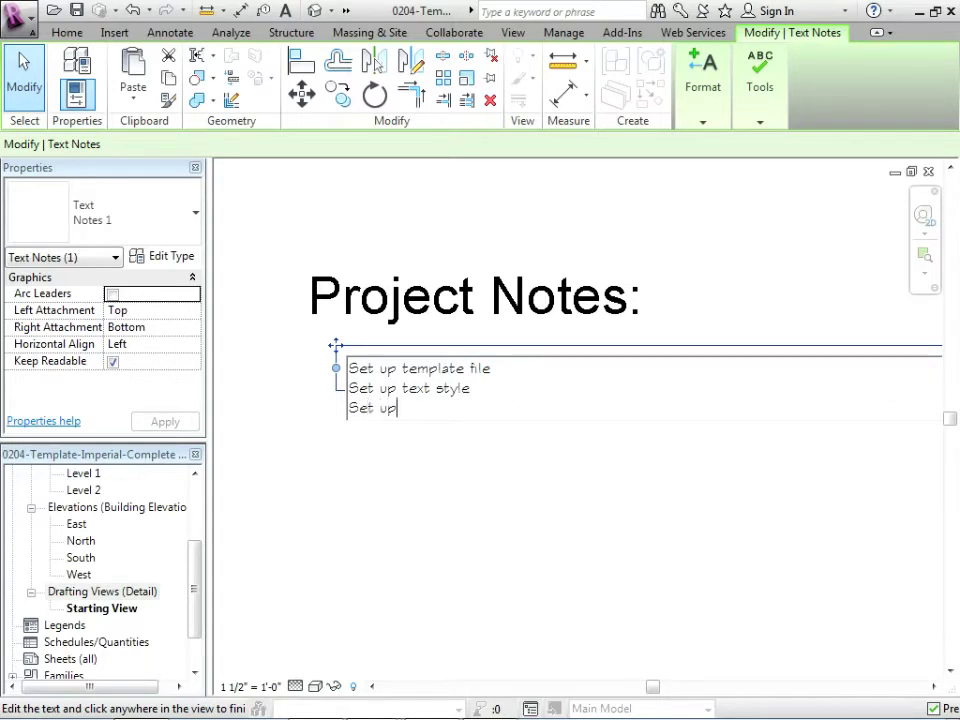
type(" style Set up dimensi")
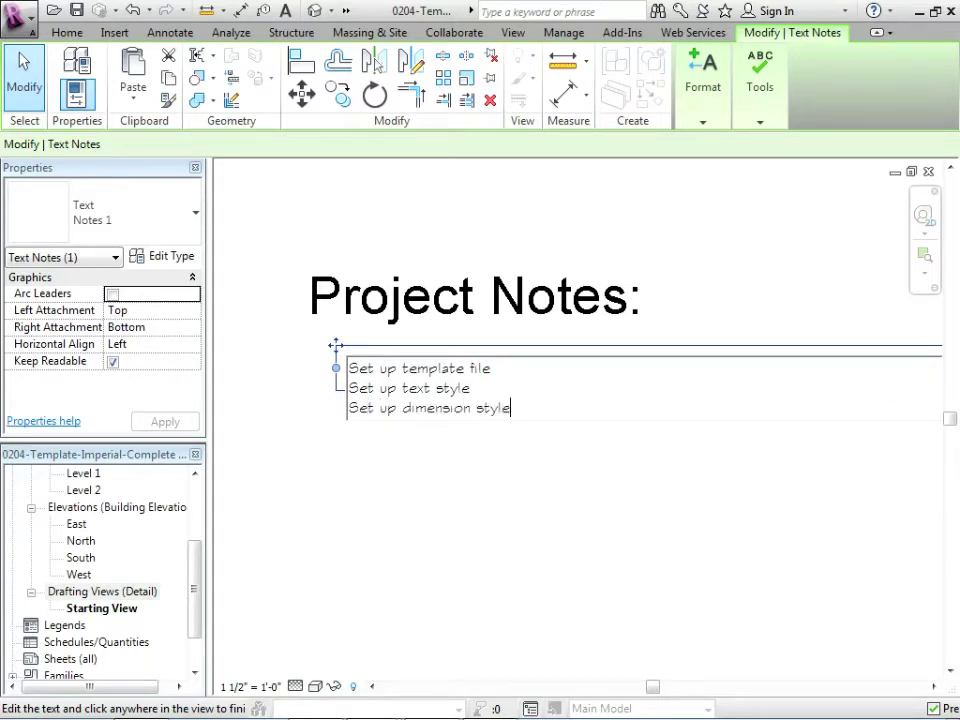
left_click_drag(507, 415, 283, 343)
left_click(705, 120)
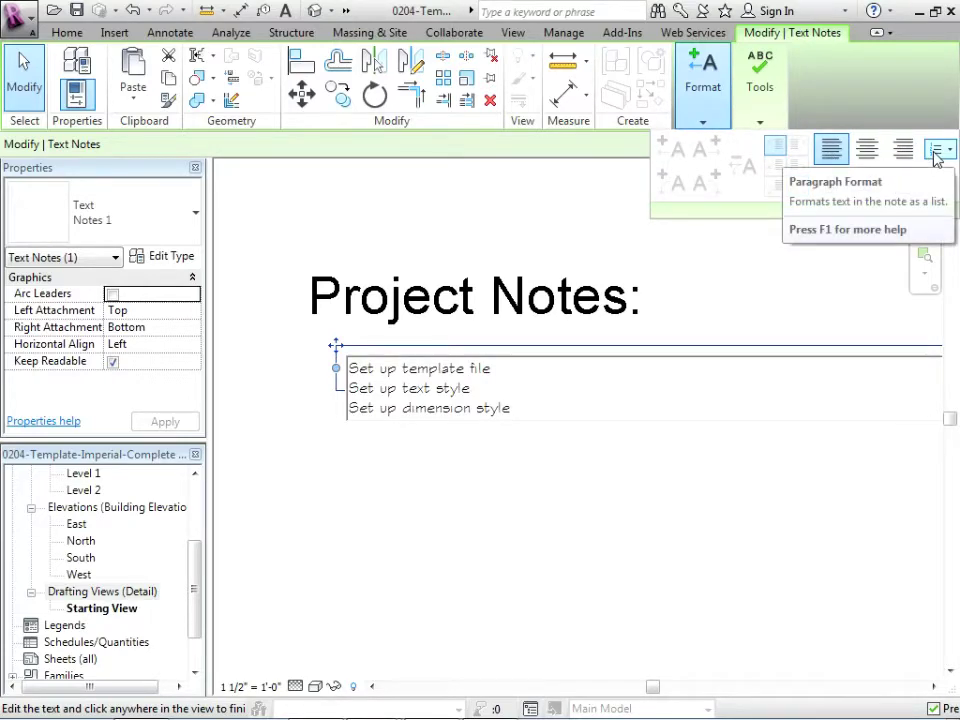
left_click(935, 150)
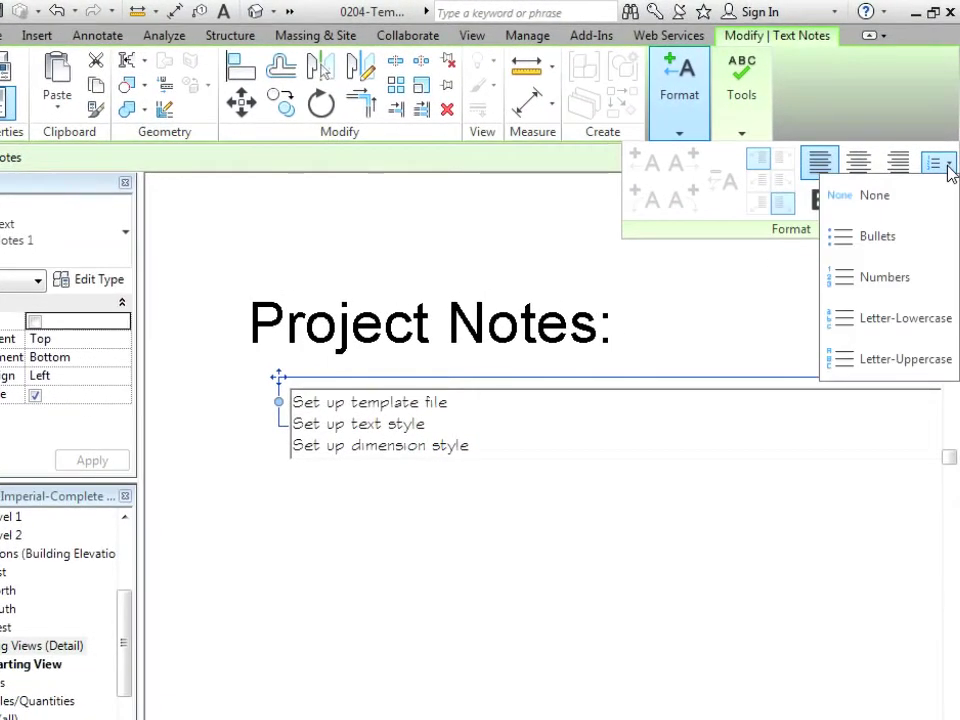
left_click(883, 283)
left_click(399, 541)
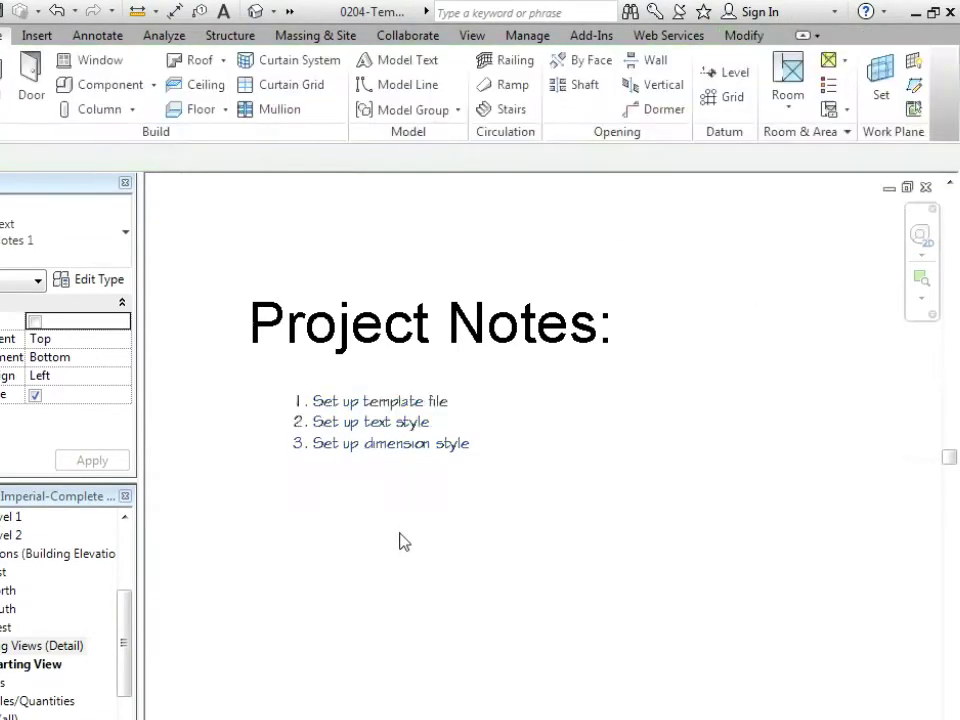
scroll(270, 355, "down", 1)
middle_click_drag(254, 385, 218, 346)
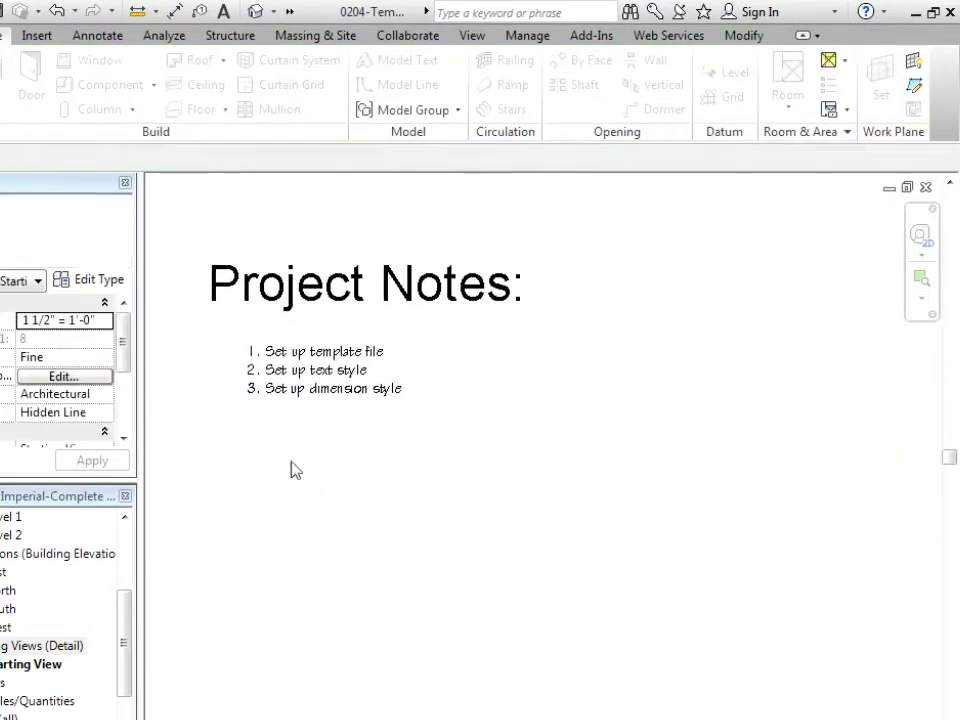
scroll(218, 346, "down", 1)
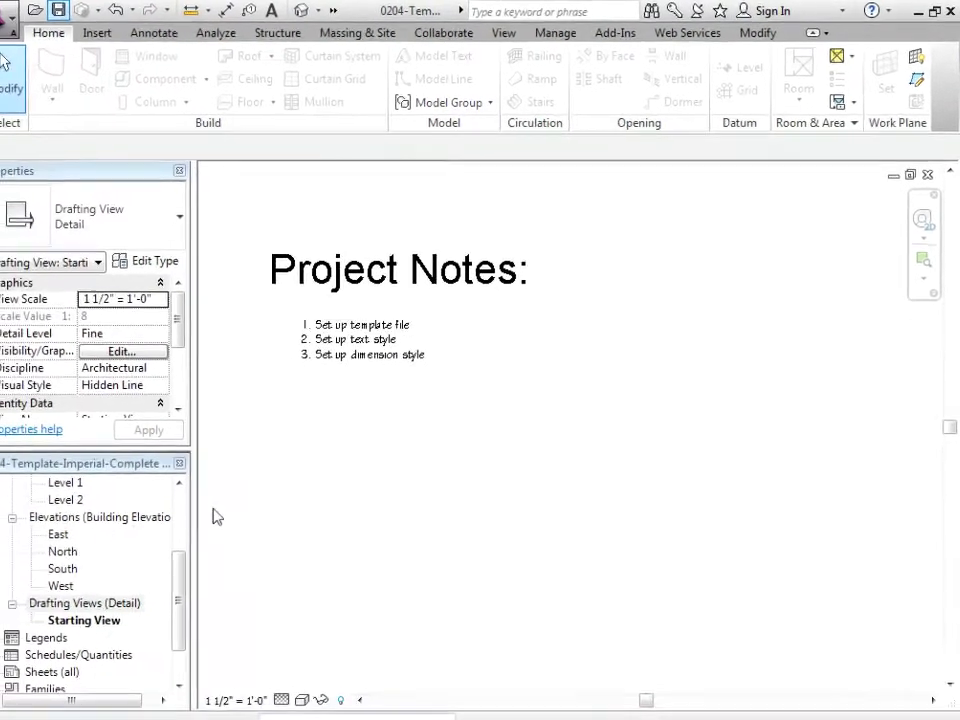
Step: Open Floor Plans > Level 1 and zoom to see the callout and elevation markers
scroll(197, 505, "up", 3)
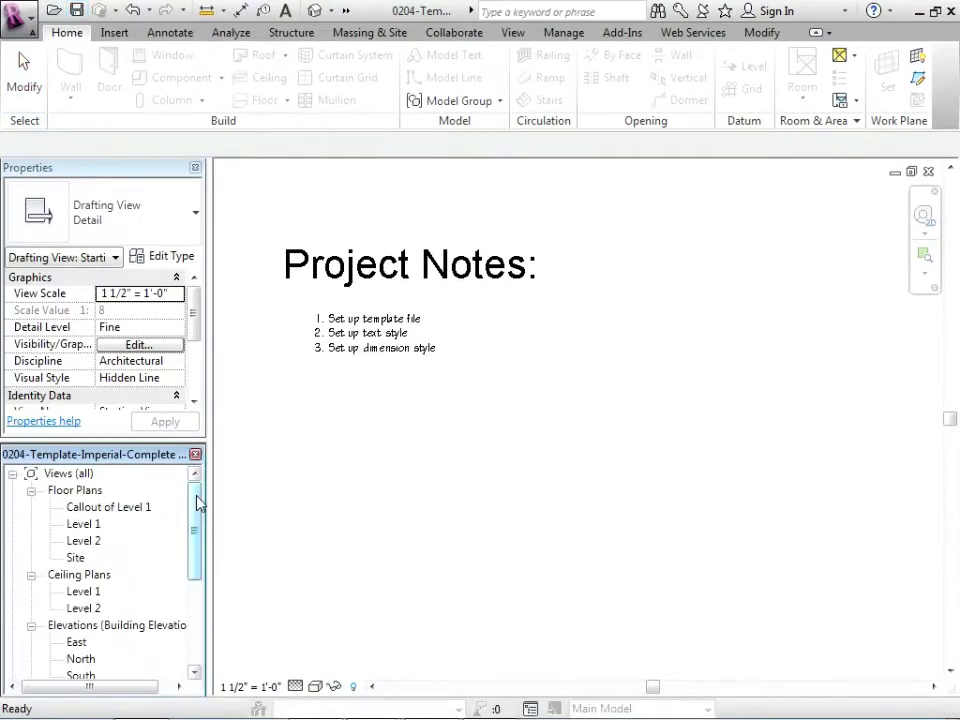
double_click(75, 524)
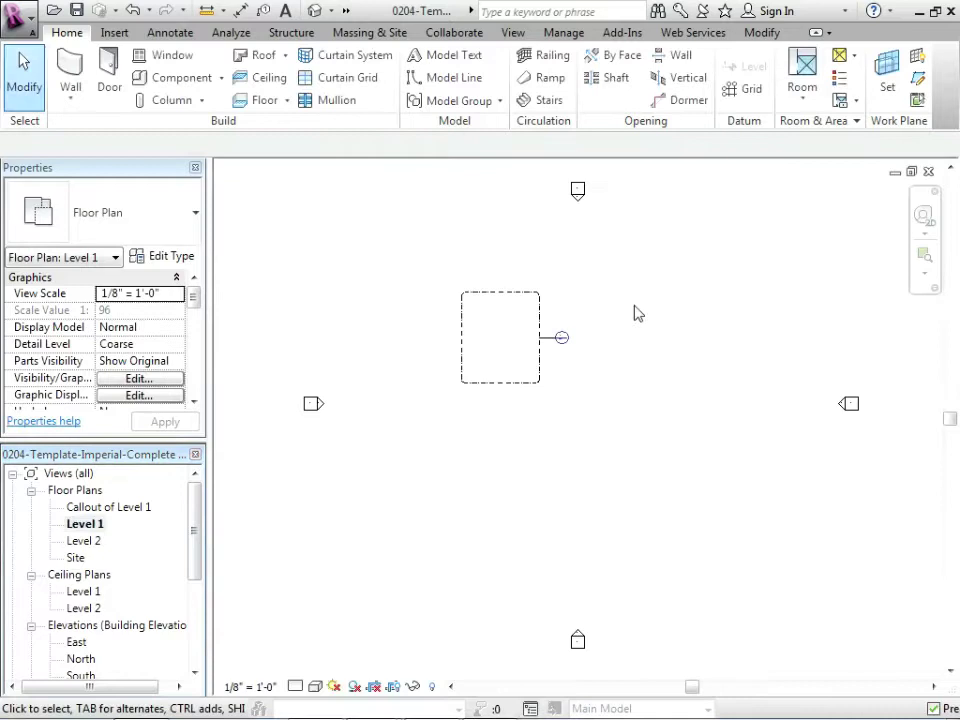
scroll(634, 313, "up", 5)
scroll(486, 335, "up", 2)
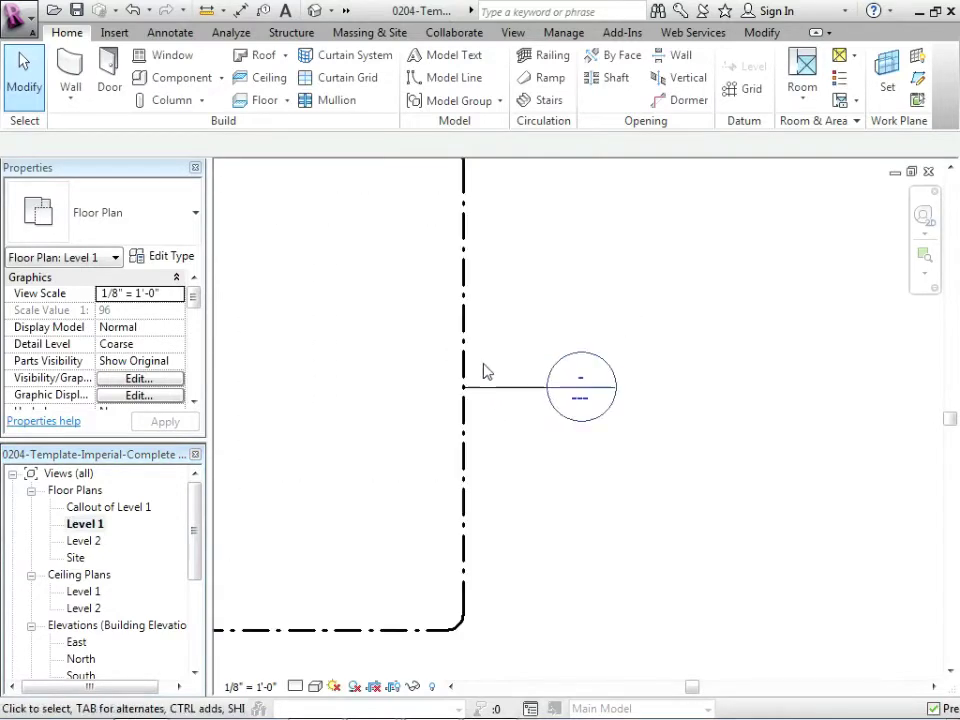
scroll(489, 375, "down", 4)
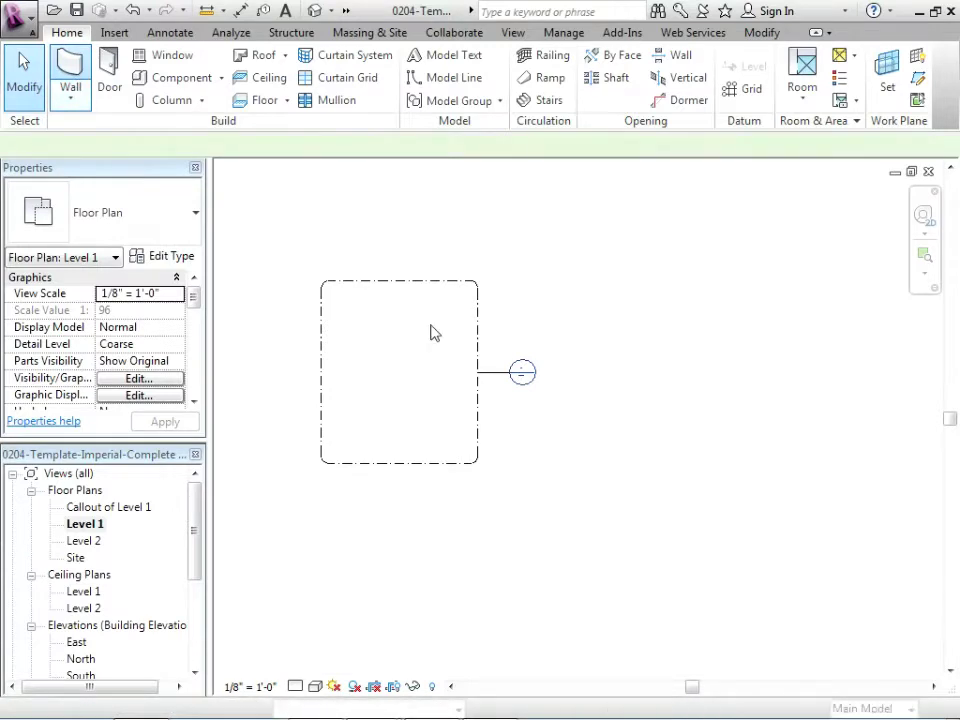
Step: With WA, chain left, top and right Generic - 8" walls into a U open at the bottom
key("w")
key("a")
scroll(435, 315, "down", 2)
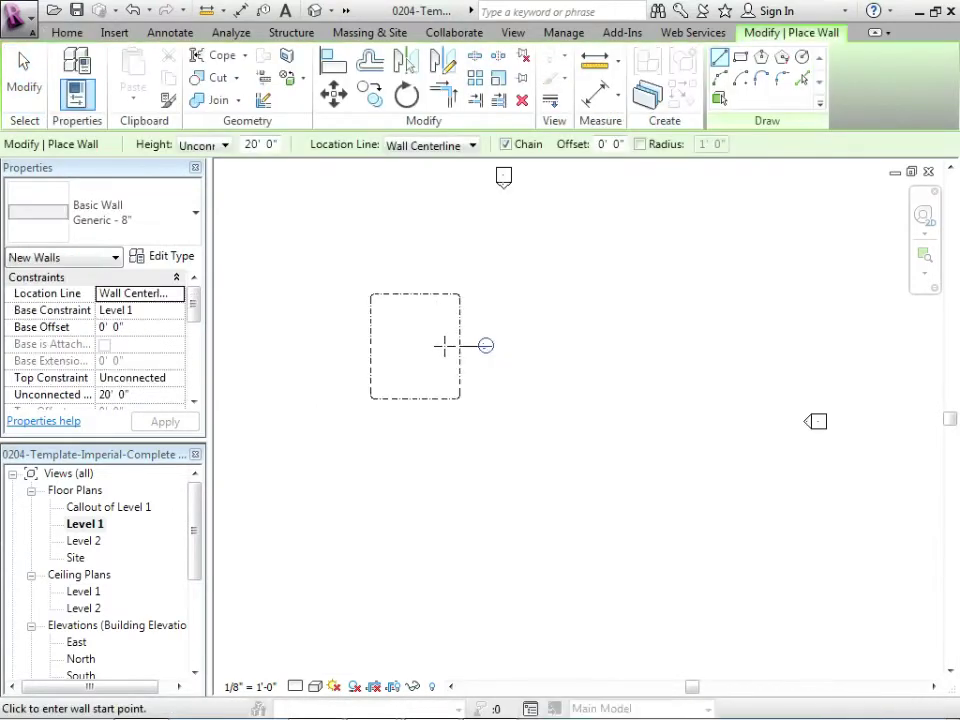
left_click(420, 370)
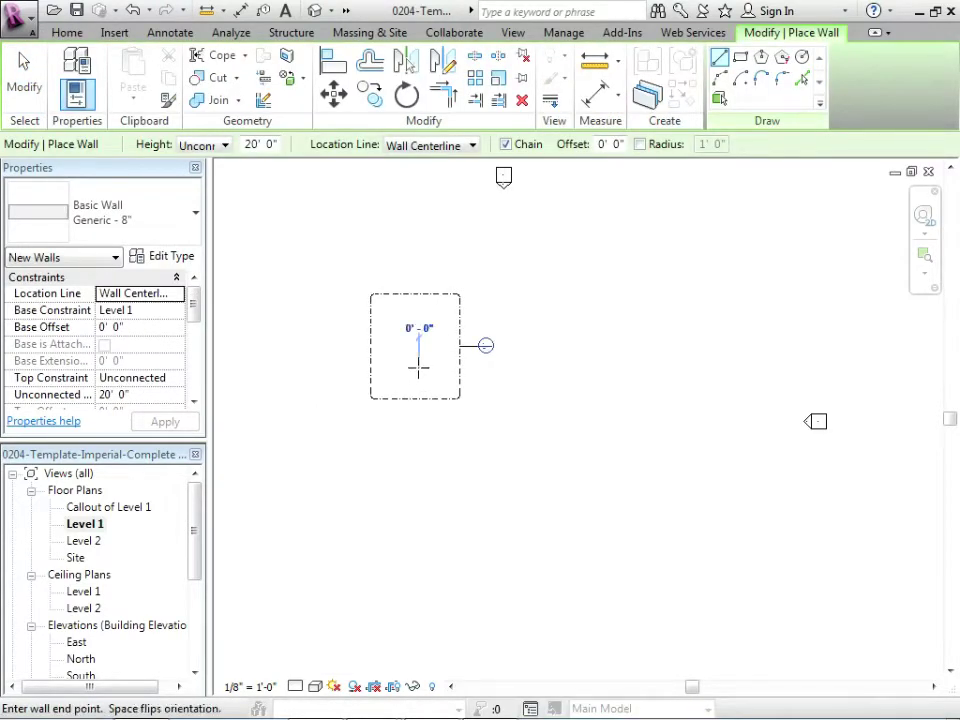
left_click(420, 311)
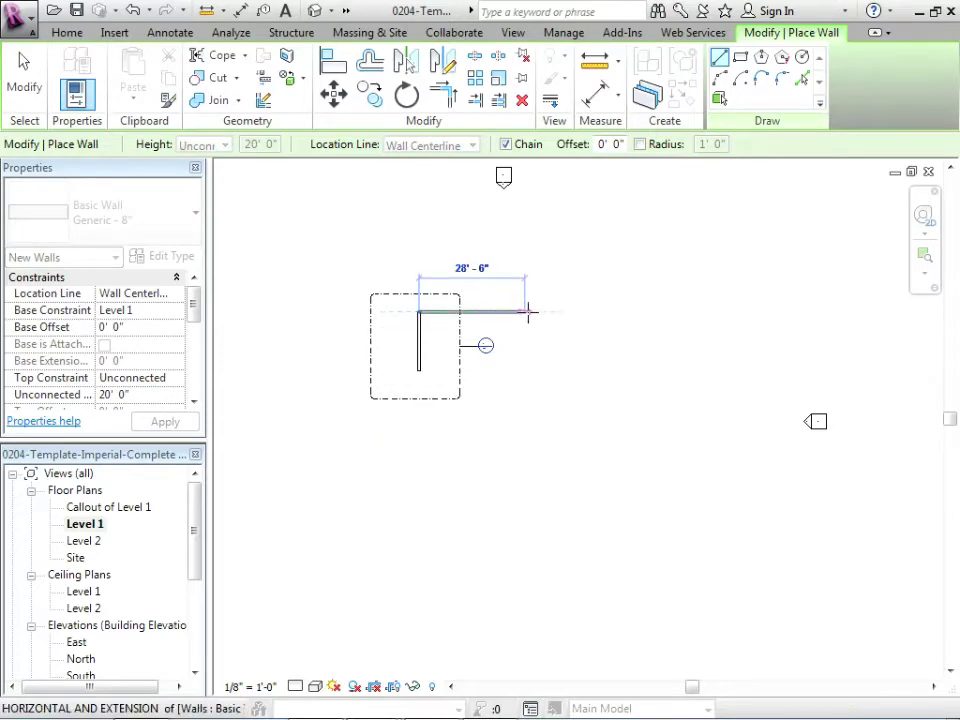
left_click(528, 312)
left_click(528, 370)
key("Escape")
key("Escape")
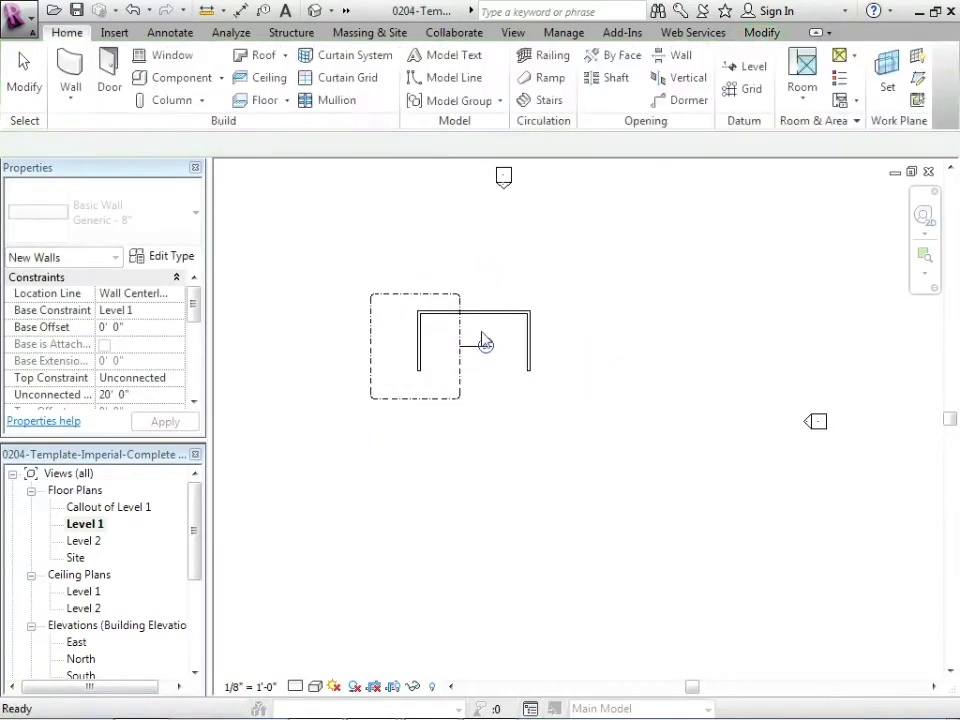
scroll(428, 306, "up", 5)
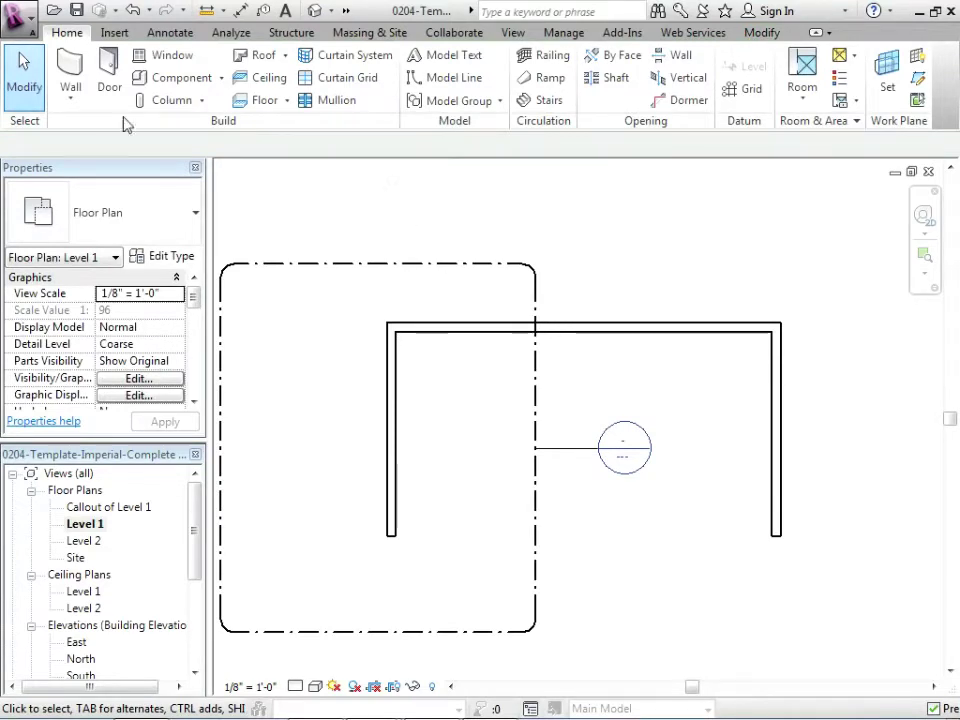
Step: Place a 29'-6" aligned dimension between the left and right walls, above the top wall
left_click(167, 38)
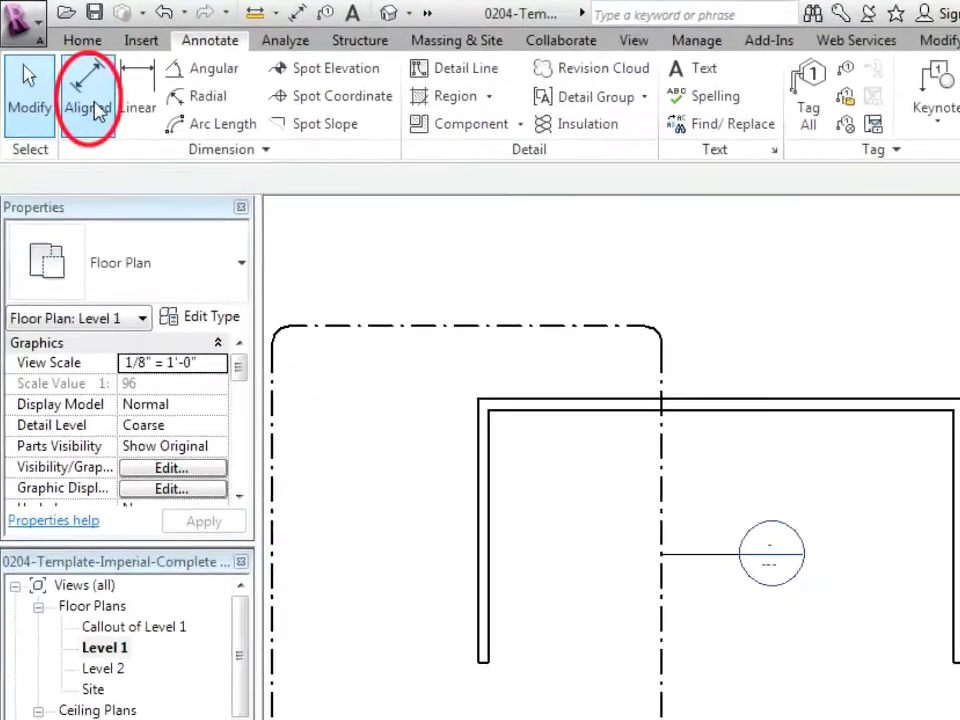
left_click(94, 110)
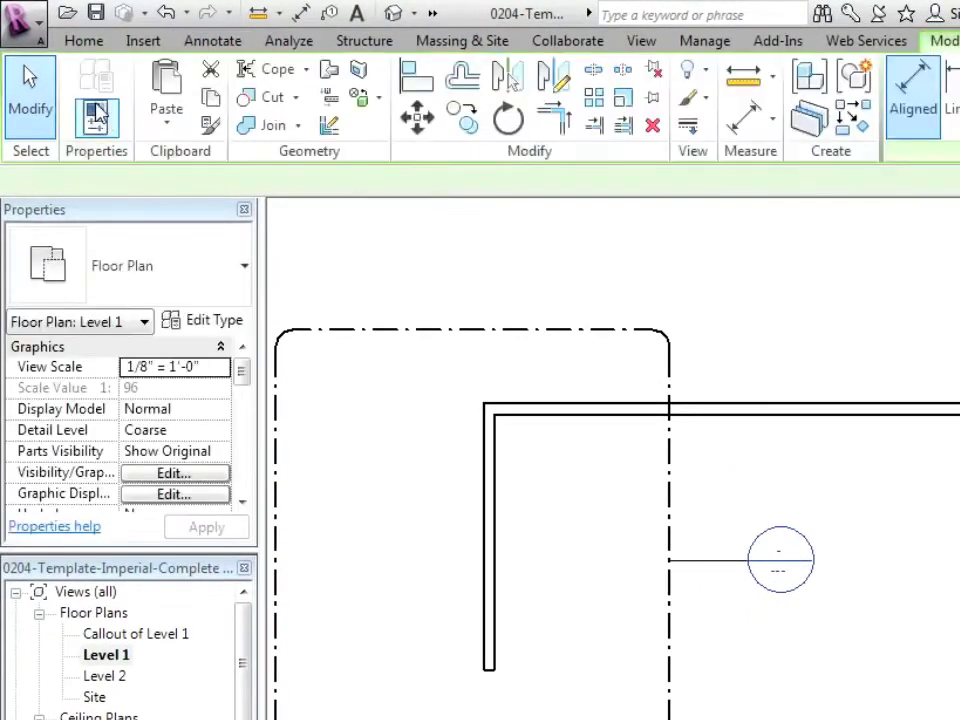
left_click(490, 447)
left_click(956, 468)
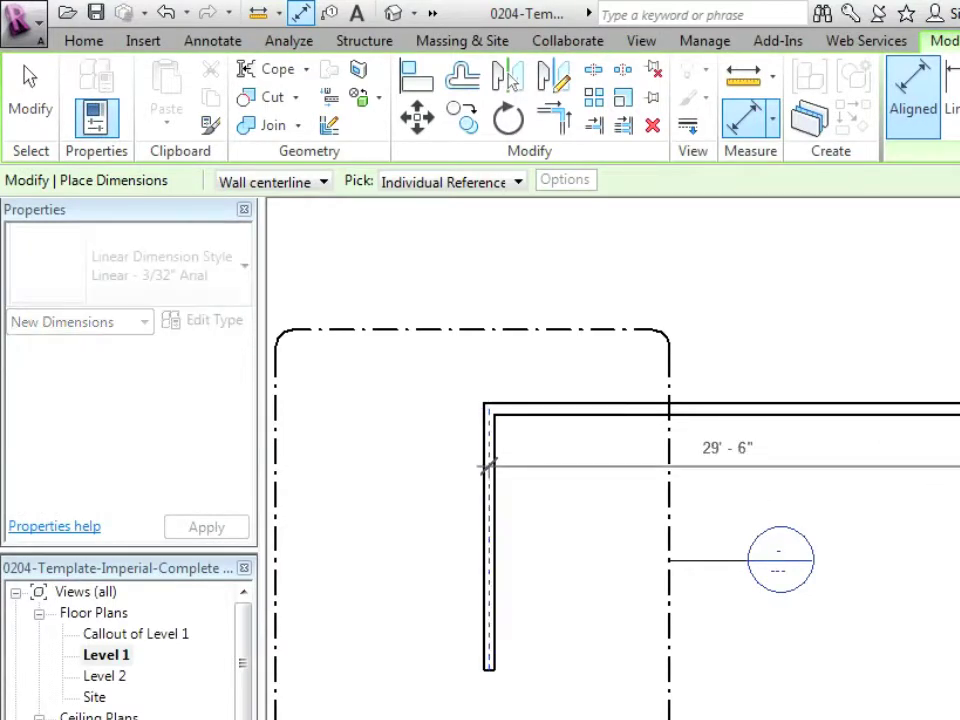
left_click(952, 260)
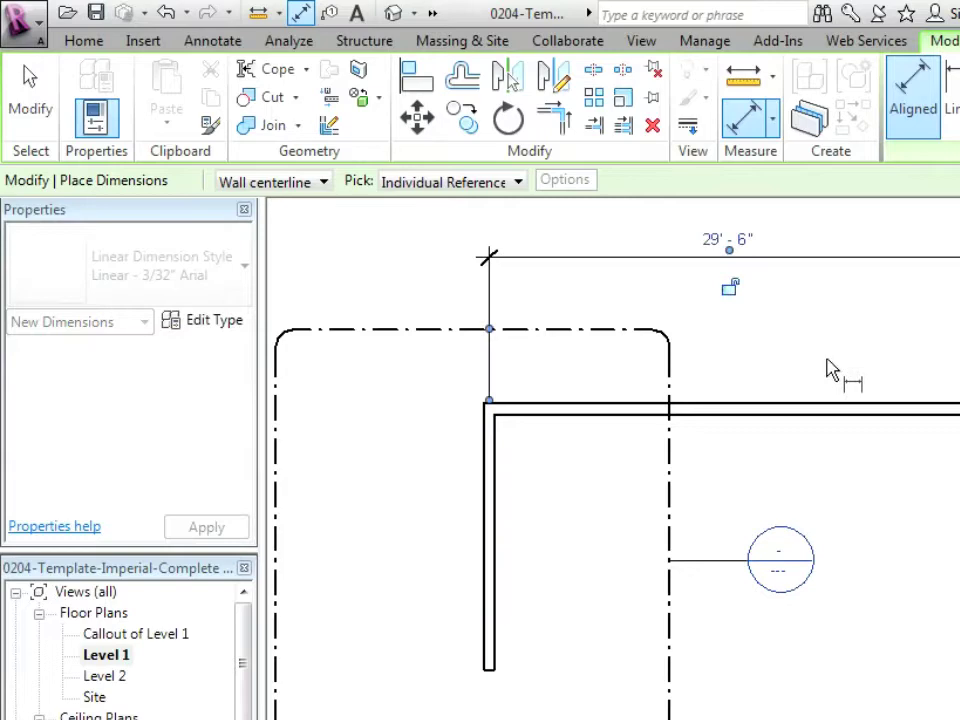
key("Escape")
key("Escape")
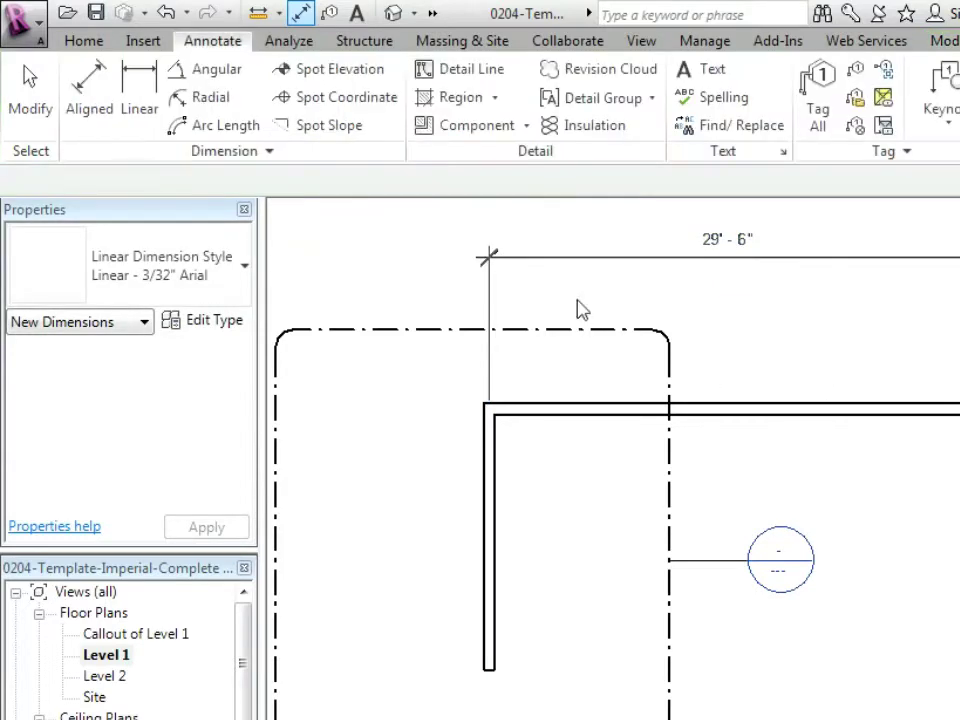
middle_click_drag(607, 236, 544, 388)
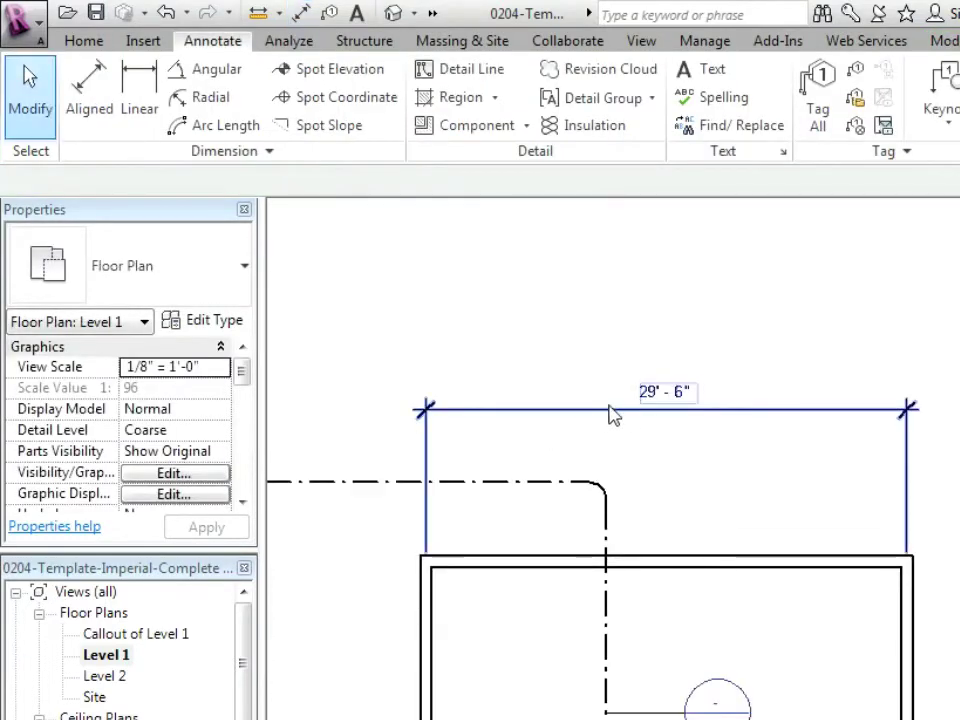
left_click(600, 416)
left_click_drag(585, 344, 585, 347)
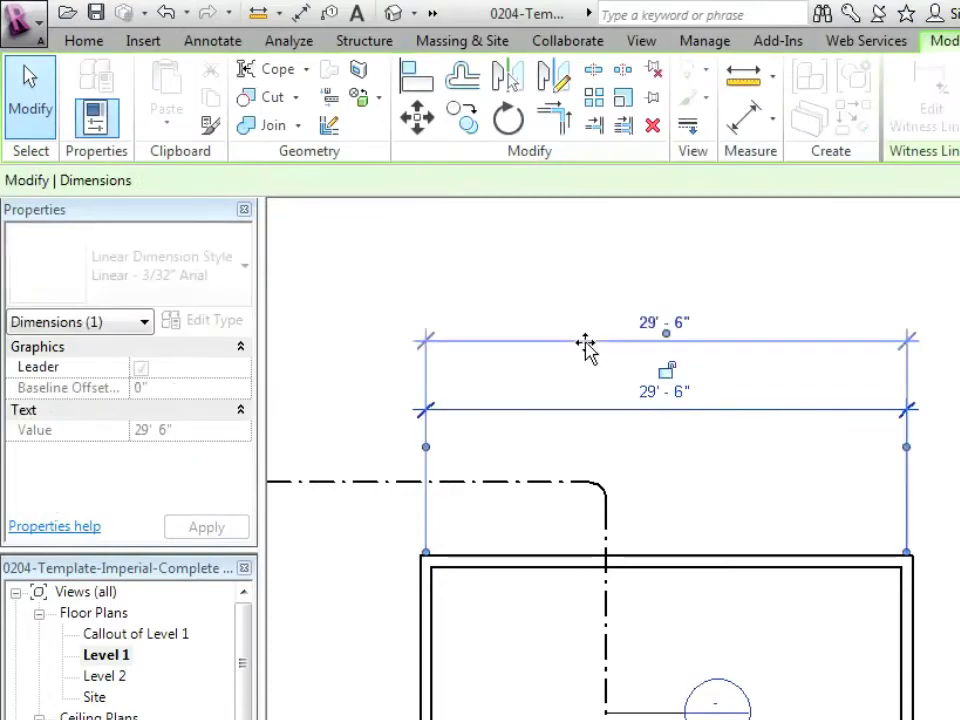
left_click(706, 427)
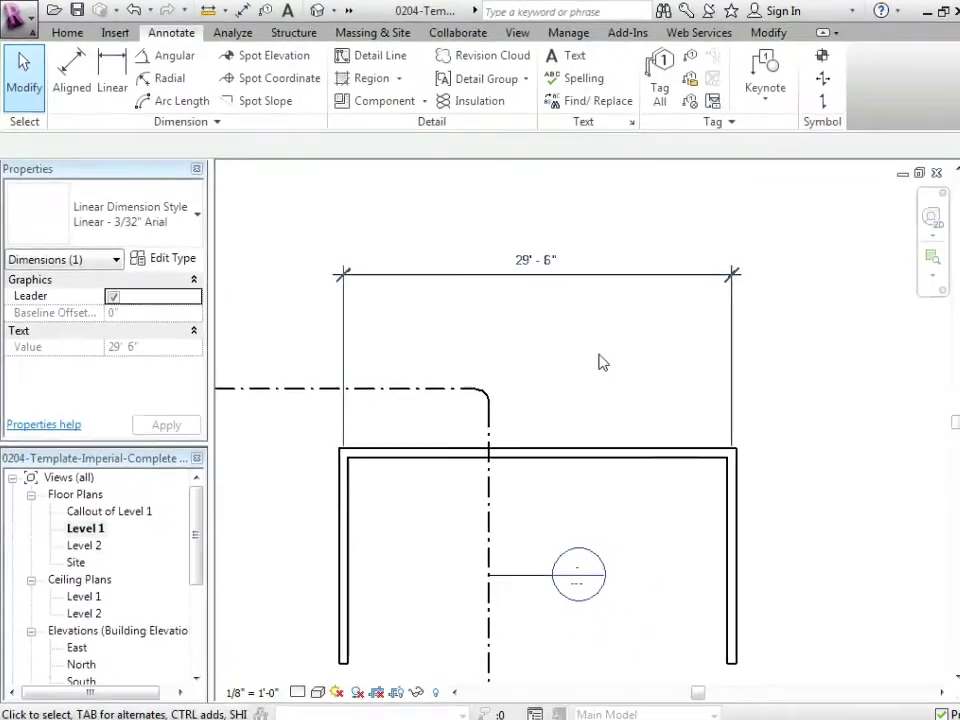
Step: Add a second 29'-6" aligned dimension with DI just below the first, and select it
scroll(710, 427, "up", 2)
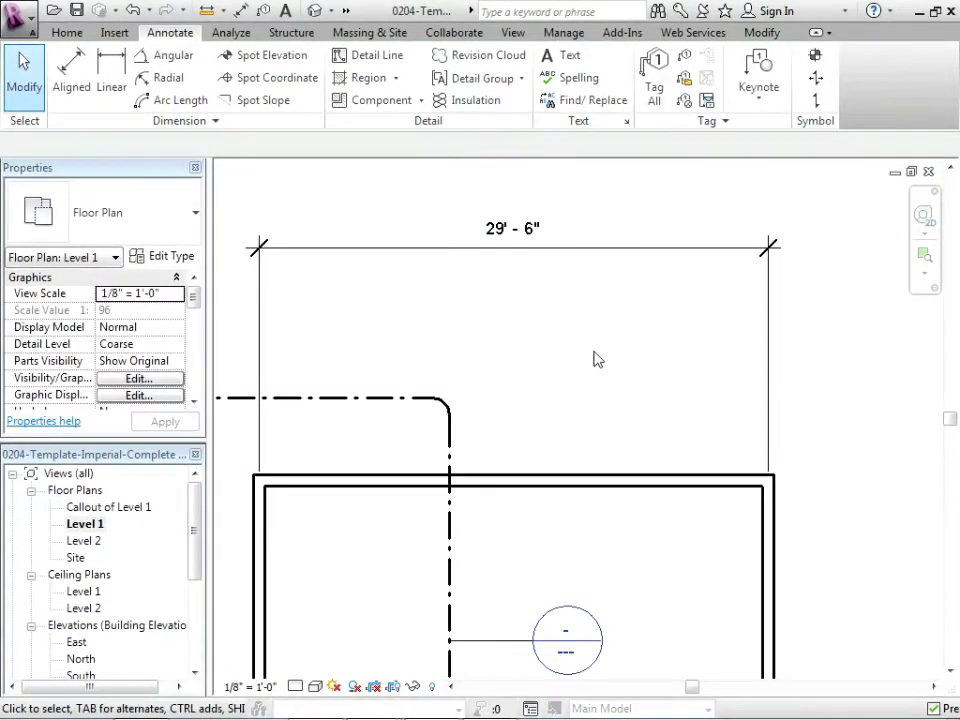
key("d")
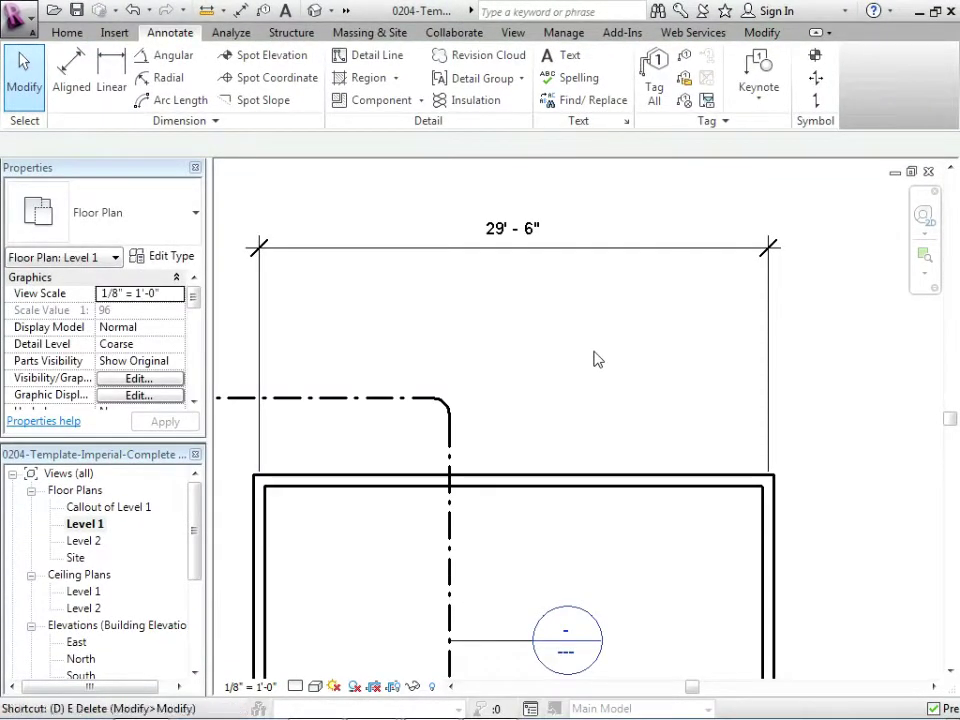
key("i")
left_click(262, 555)
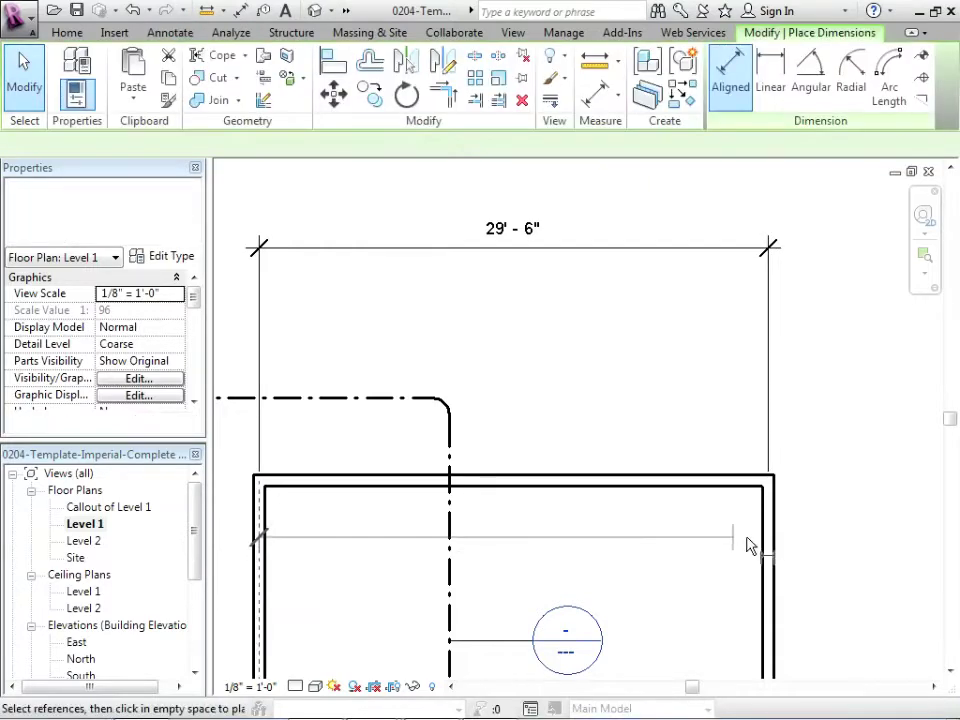
left_click(776, 553)
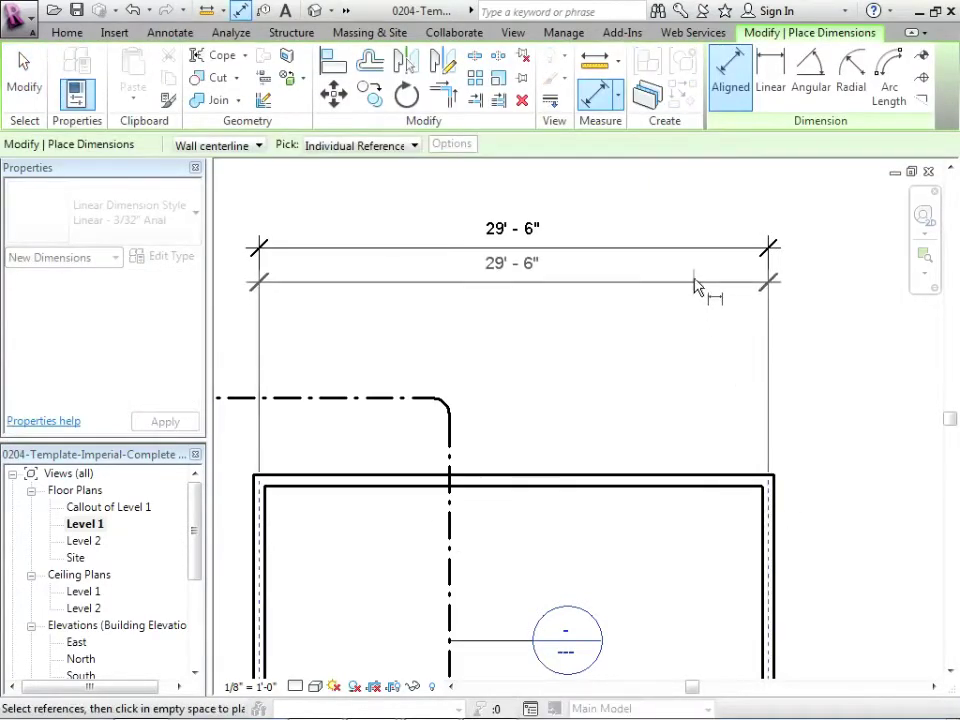
left_click(696, 285)
key("Escape")
key("Escape")
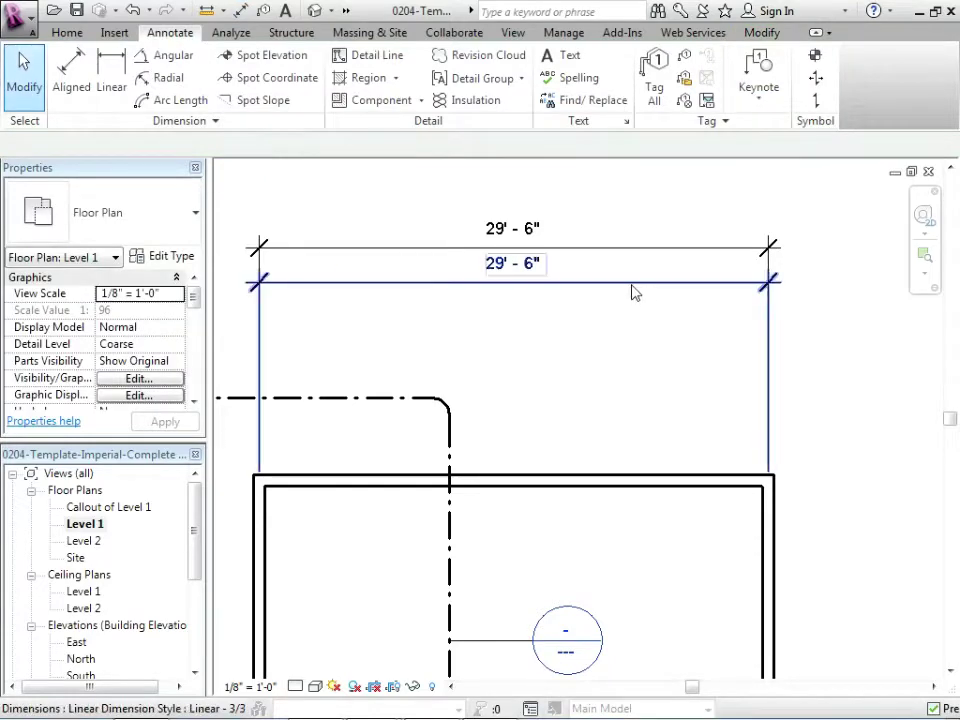
left_click(592, 365)
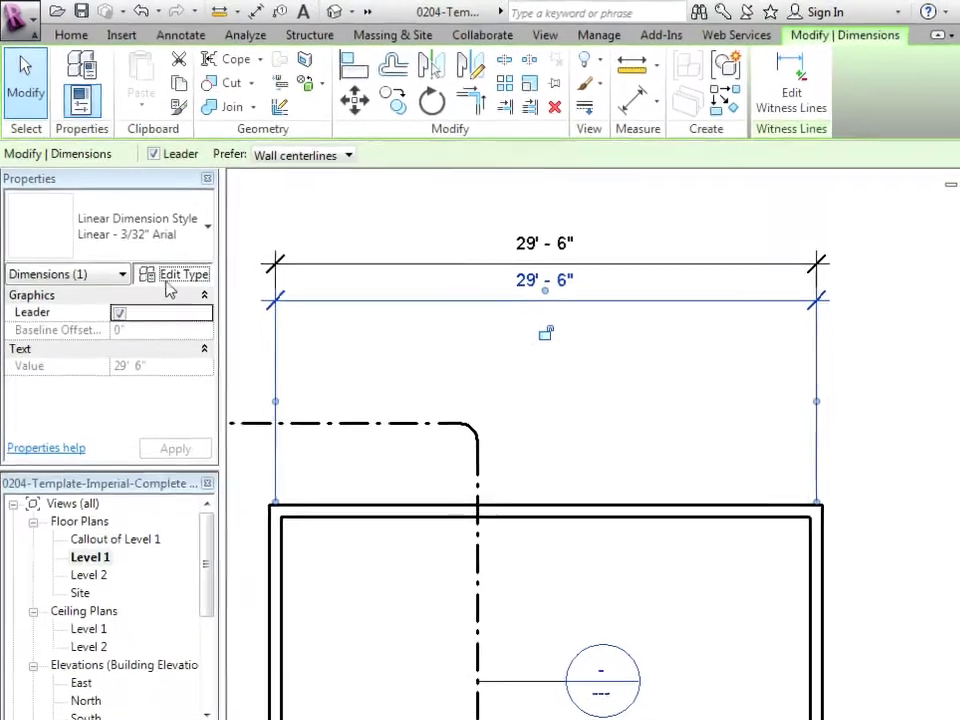
Step: Duplicate the Linear - 3/32" Arial dimension type as Dim 1
left_click(172, 277)
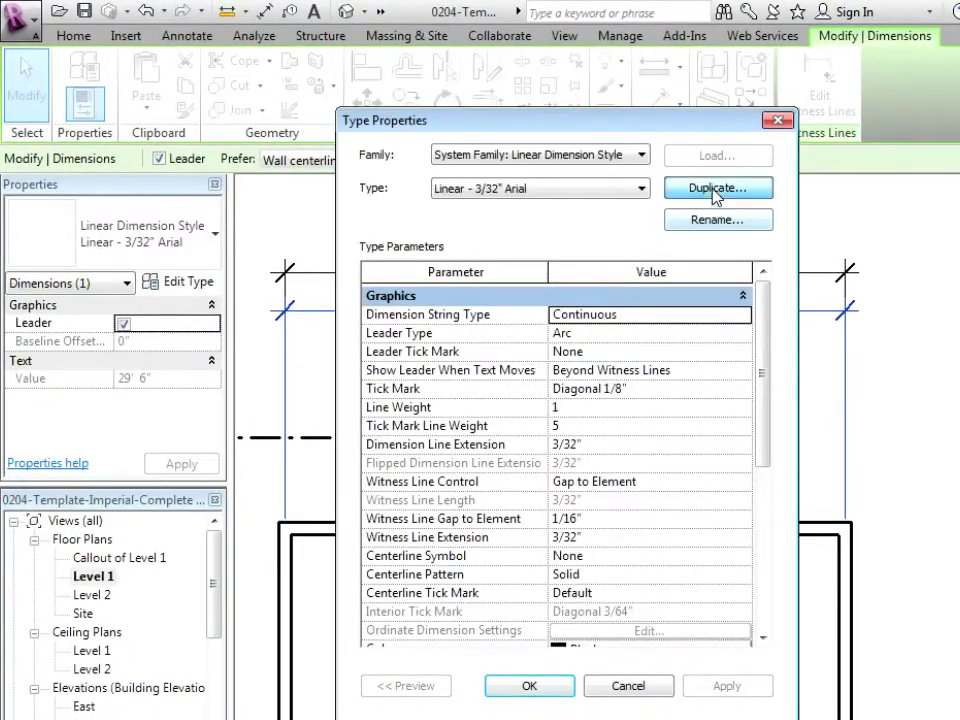
left_click(716, 190)
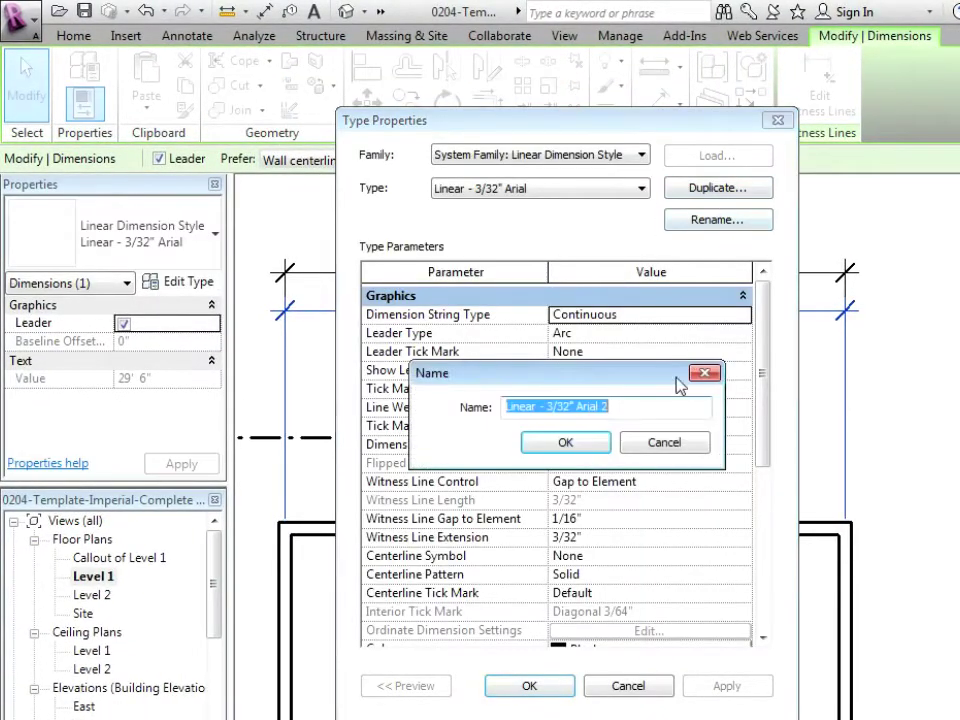
type("Dim 1")
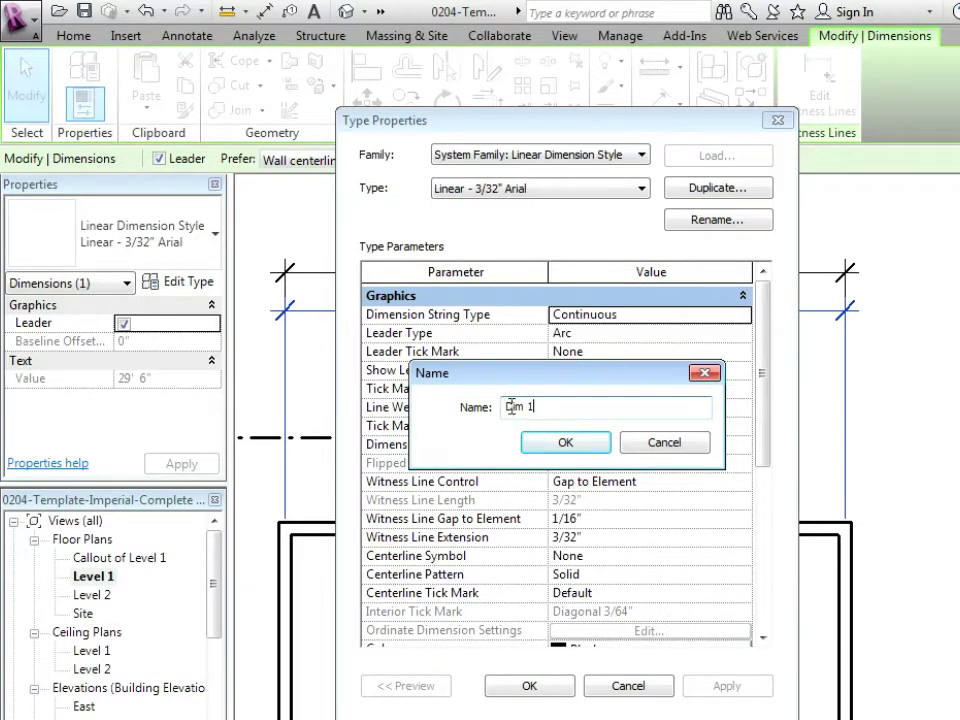
left_click(566, 446)
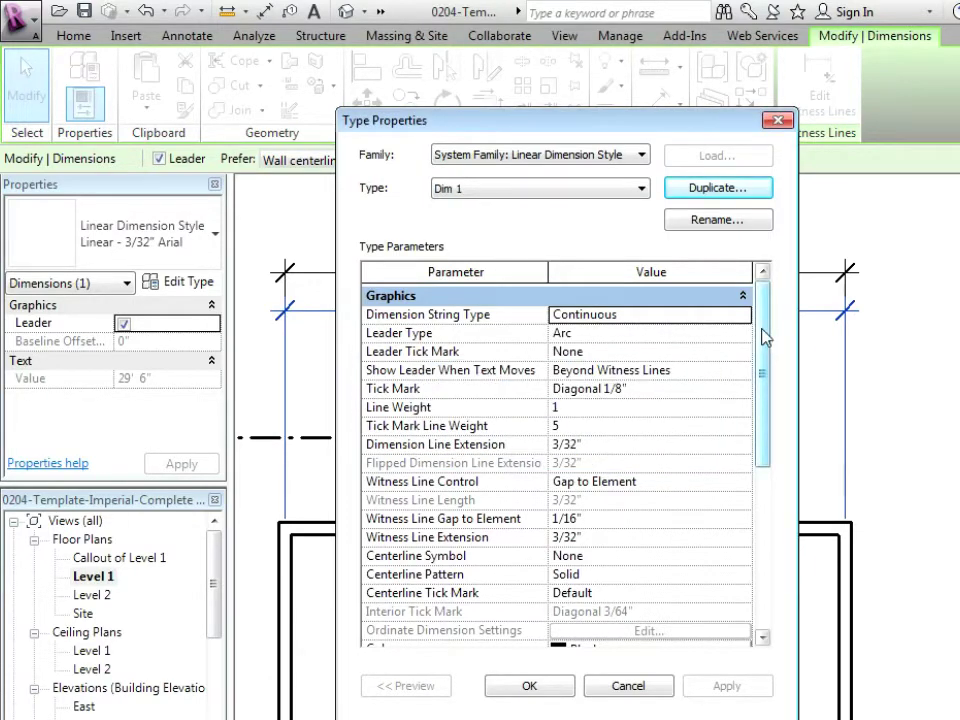
Step: For Dim 1, check Show Opening Height and change Equality Text from EQ to EQUAL
mouse_move(762, 336)
left_mouse_down()
mouse_move(759, 476)
mouse_move(778, 322)
left_mouse_up()
left_click_drag(765, 377, 759, 557)
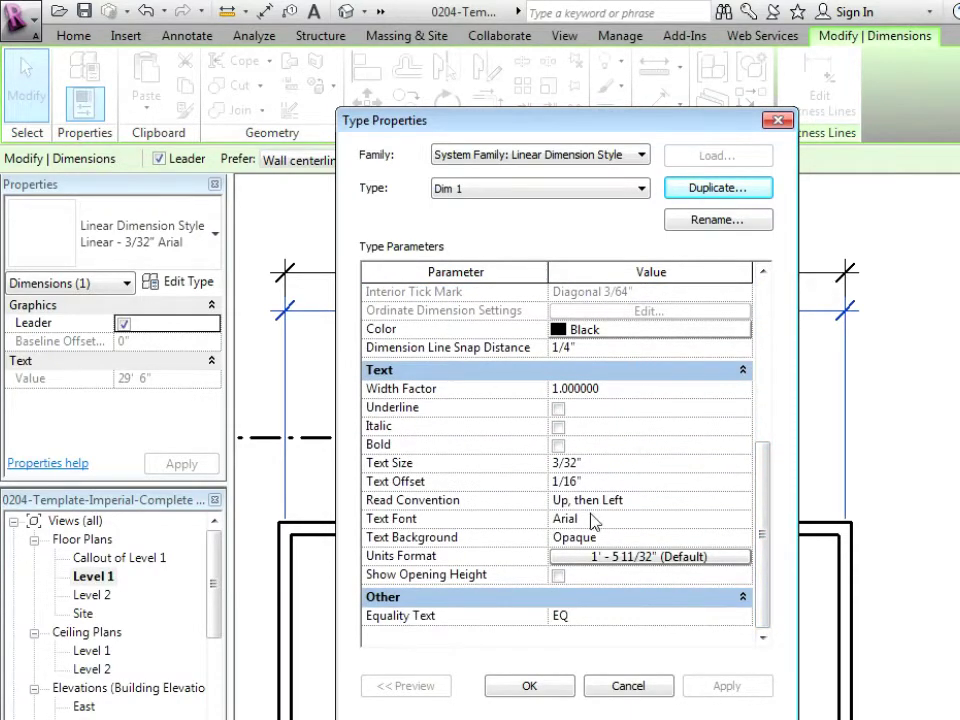
left_click(589, 618)
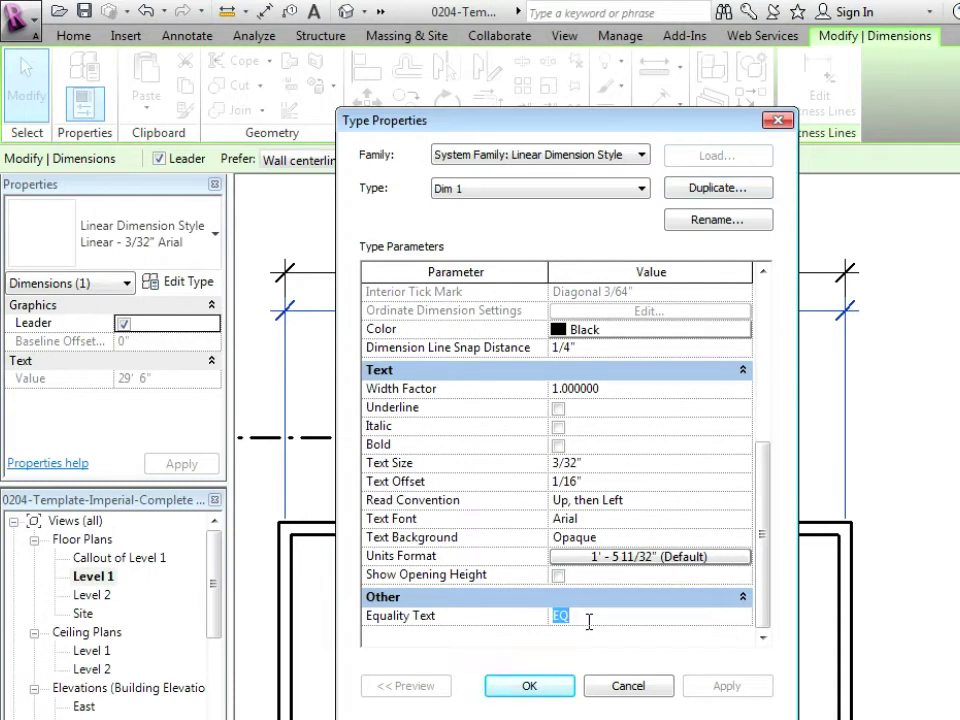
left_click(589, 621)
left_click(558, 577)
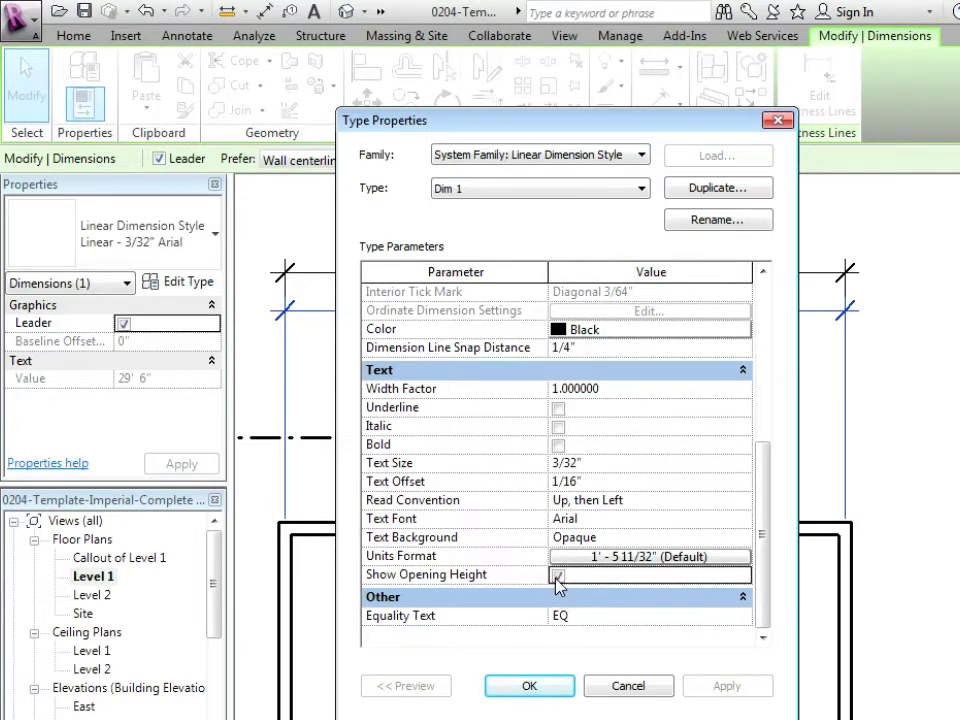
left_click(583, 616)
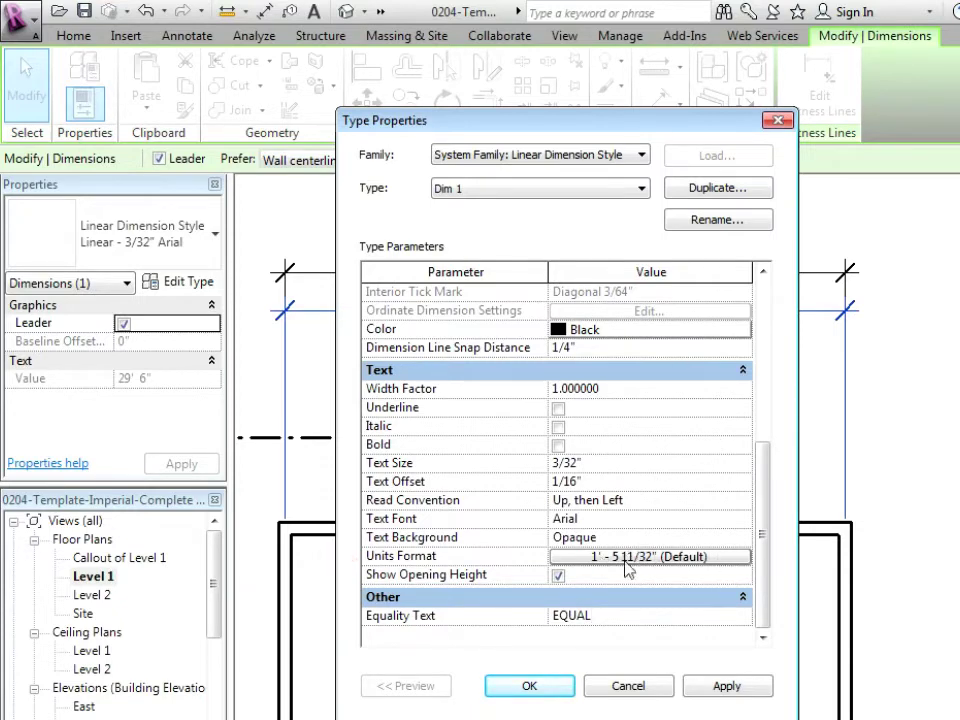
Step: Set Dim 1's units to millimetres, 0 decimal places, mm symbol, previewing 1235 mm
left_click(625, 557)
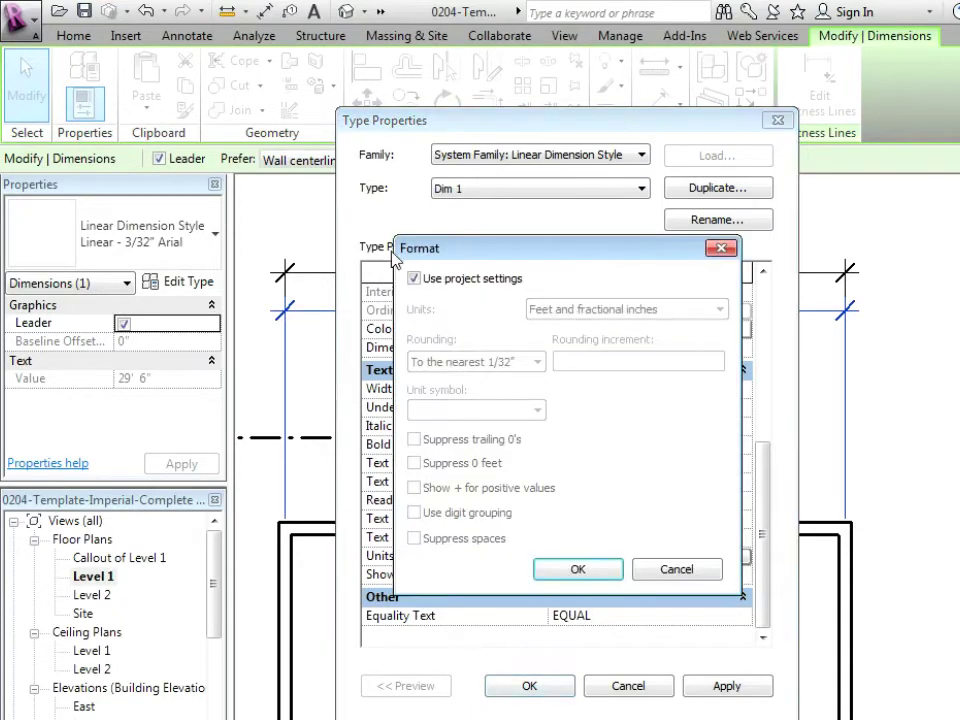
left_click(414, 278)
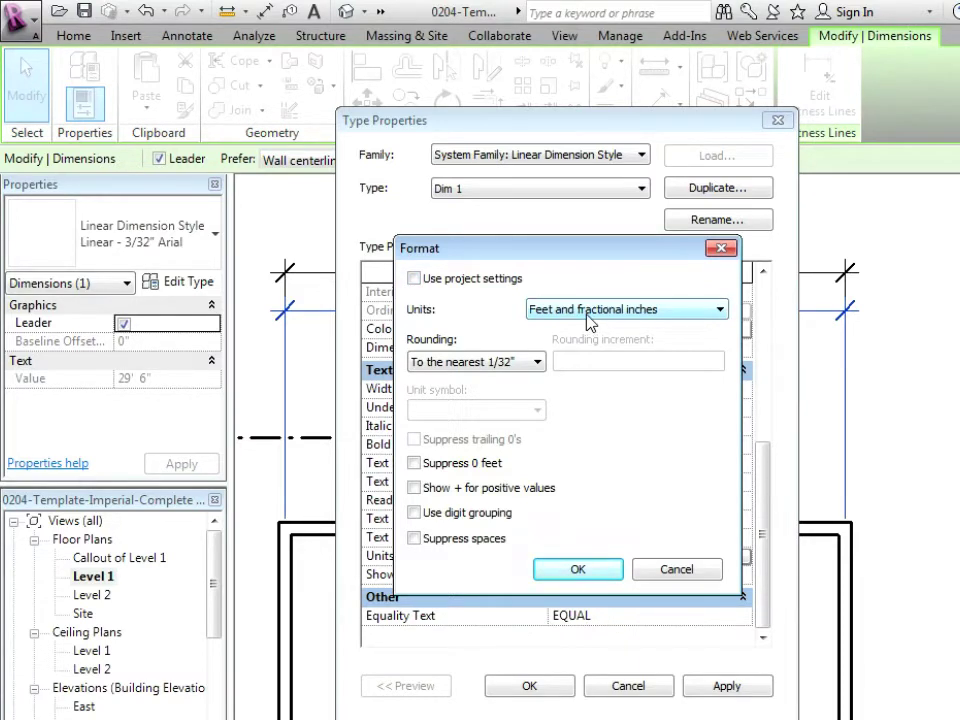
left_click(416, 280)
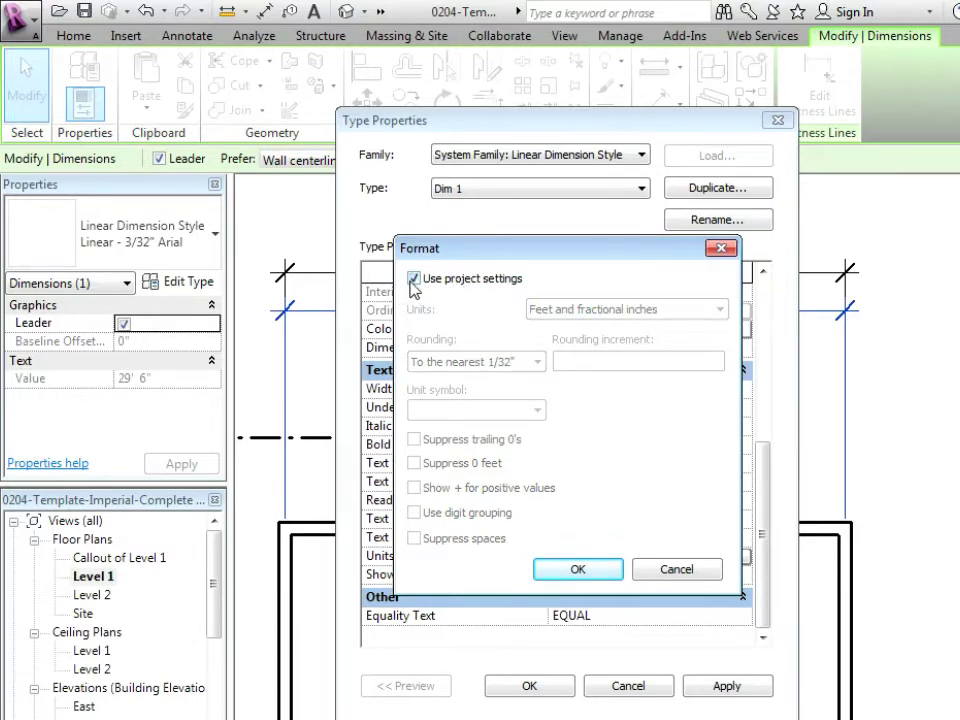
left_click(413, 280)
left_click(572, 311)
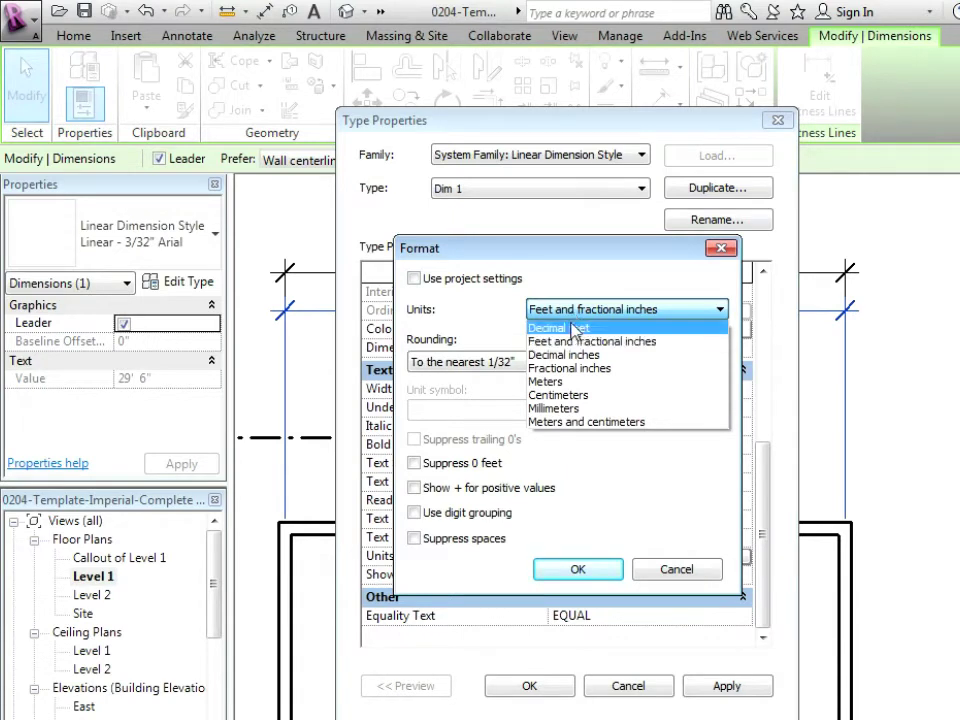
left_click(566, 409)
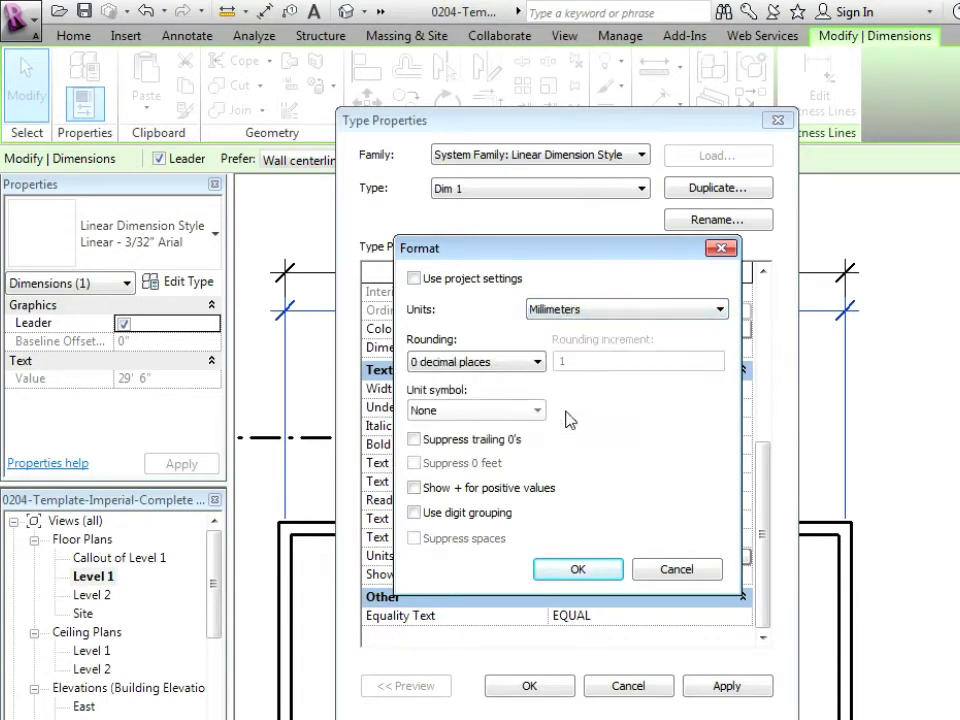
left_click(537, 362)
left_click(537, 364)
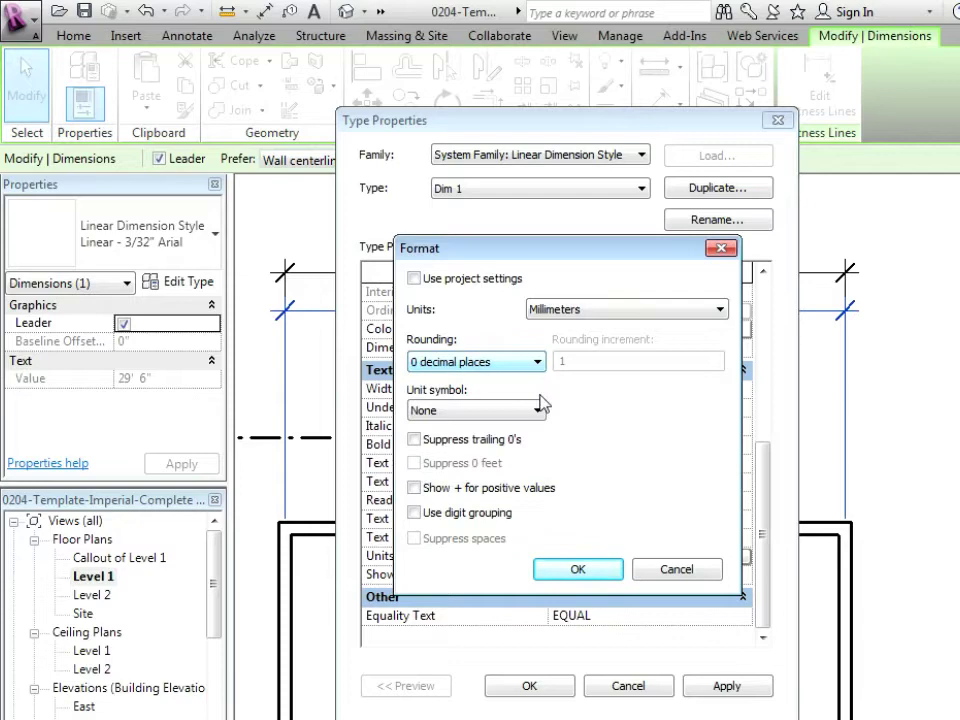
left_click(537, 410)
left_click(453, 443)
left_click(572, 574)
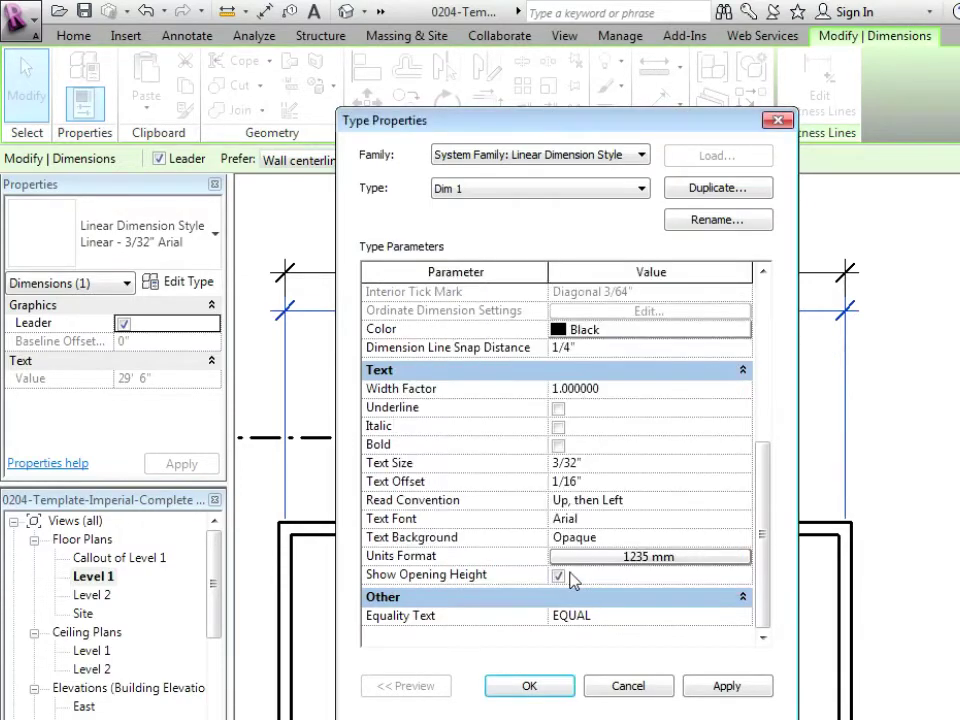
Step: Give Dim 1 text the Stylus BT font, 5/64" size and 0.85 width factor
left_click(612, 520)
type("Stylus BT")
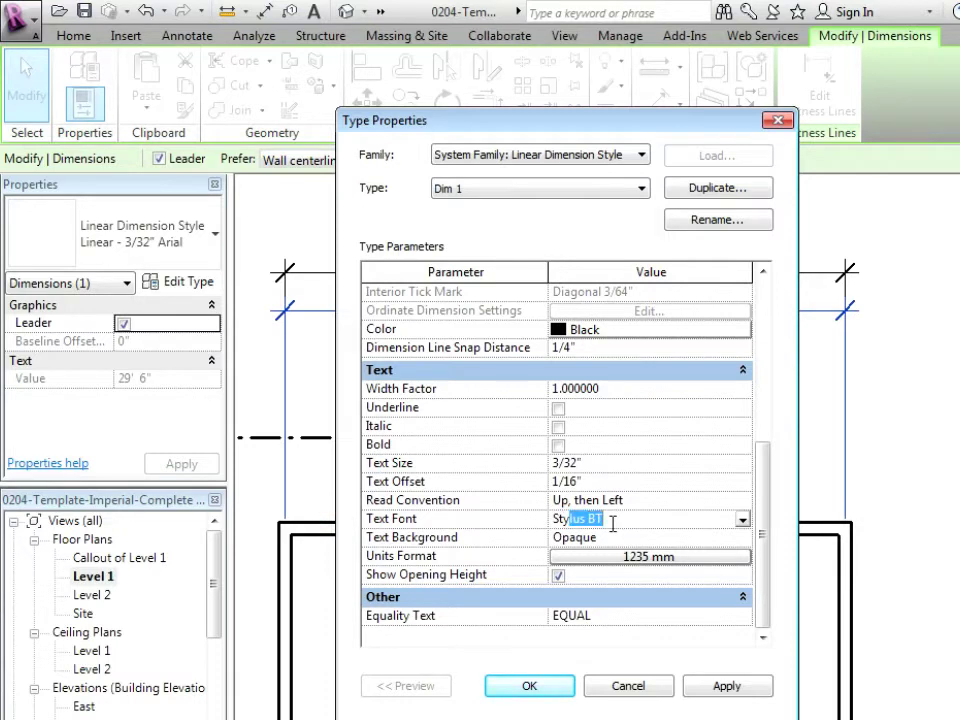
left_click(645, 502)
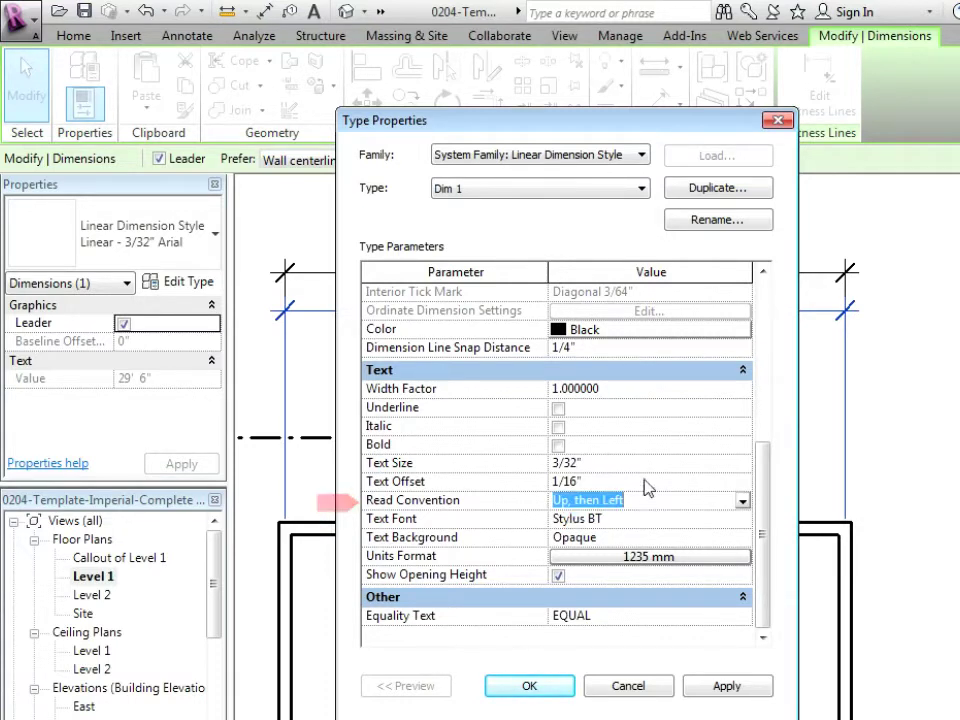
left_click(640, 482)
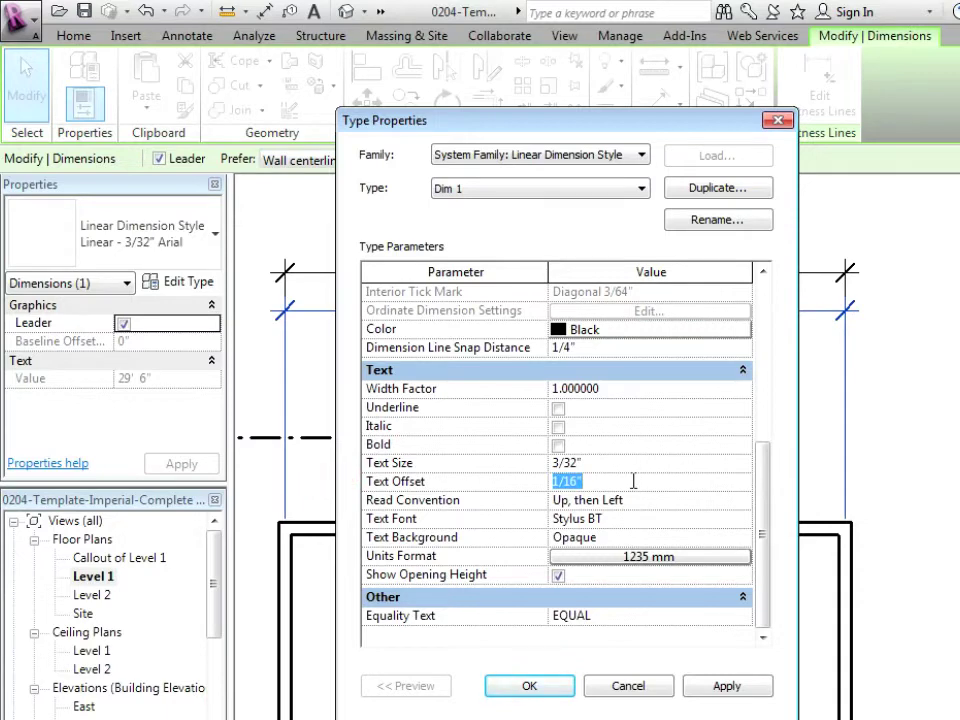
left_click(660, 464)
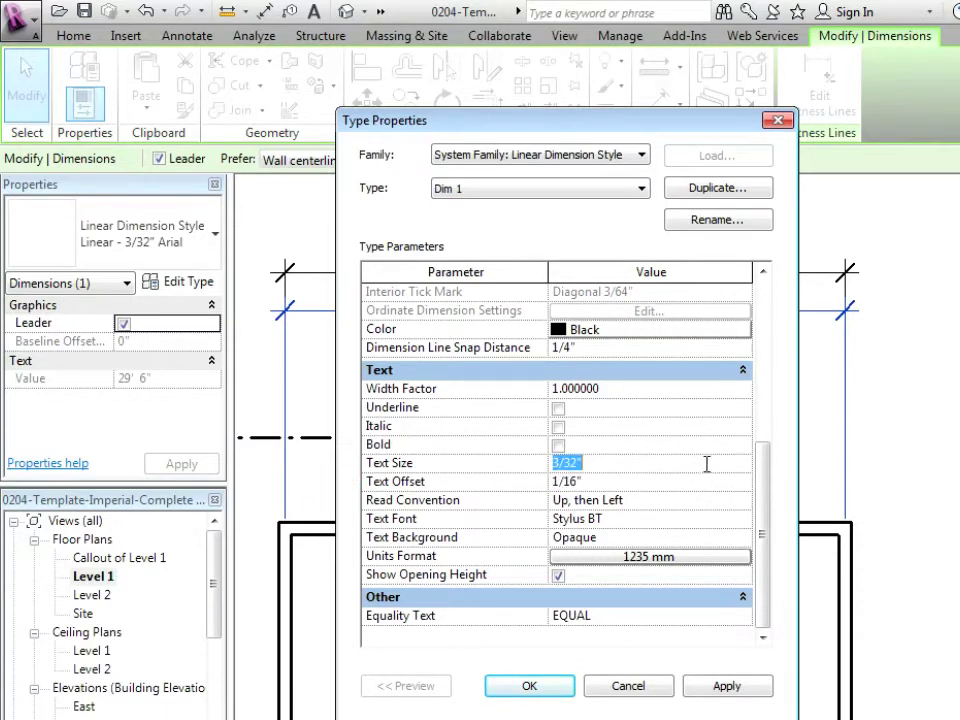
left_click_drag(767, 476, 763, 436)
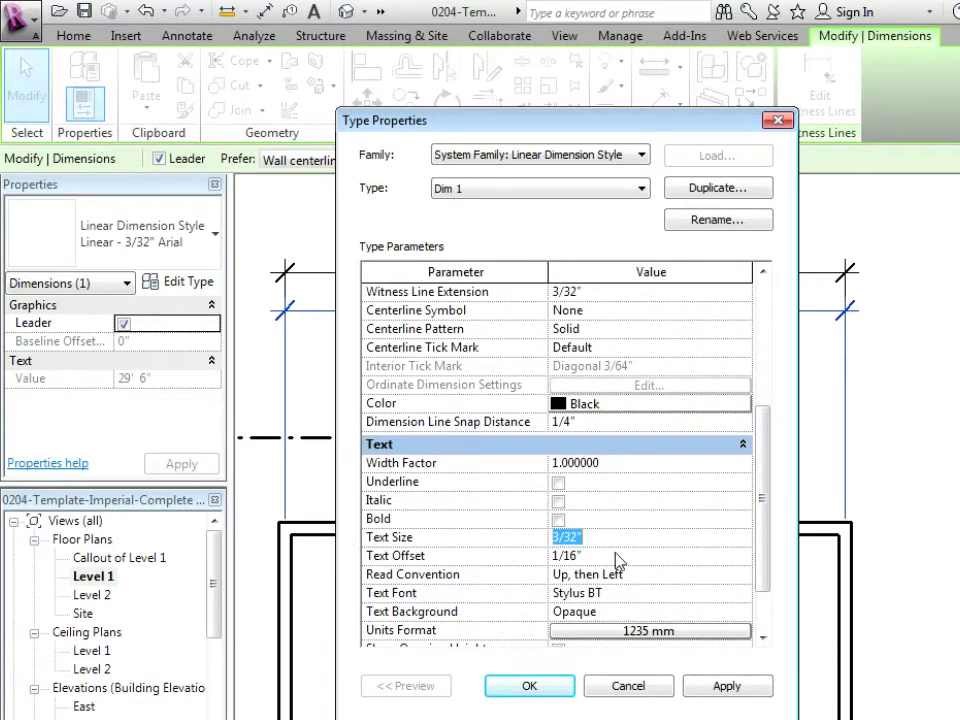
type("5/64")
left_click(618, 465)
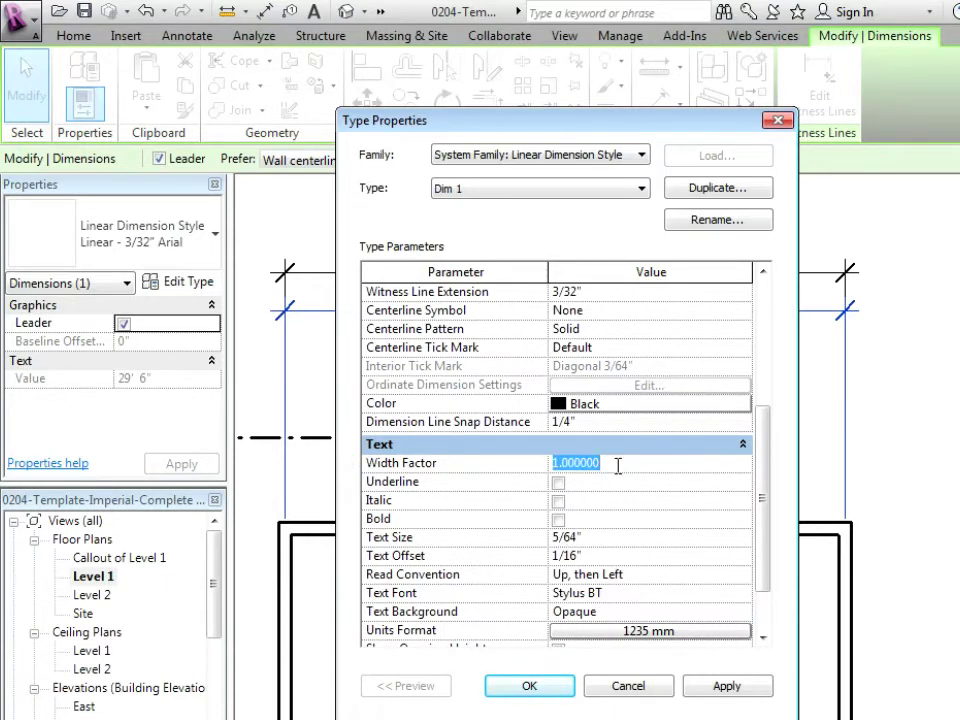
type(".85")
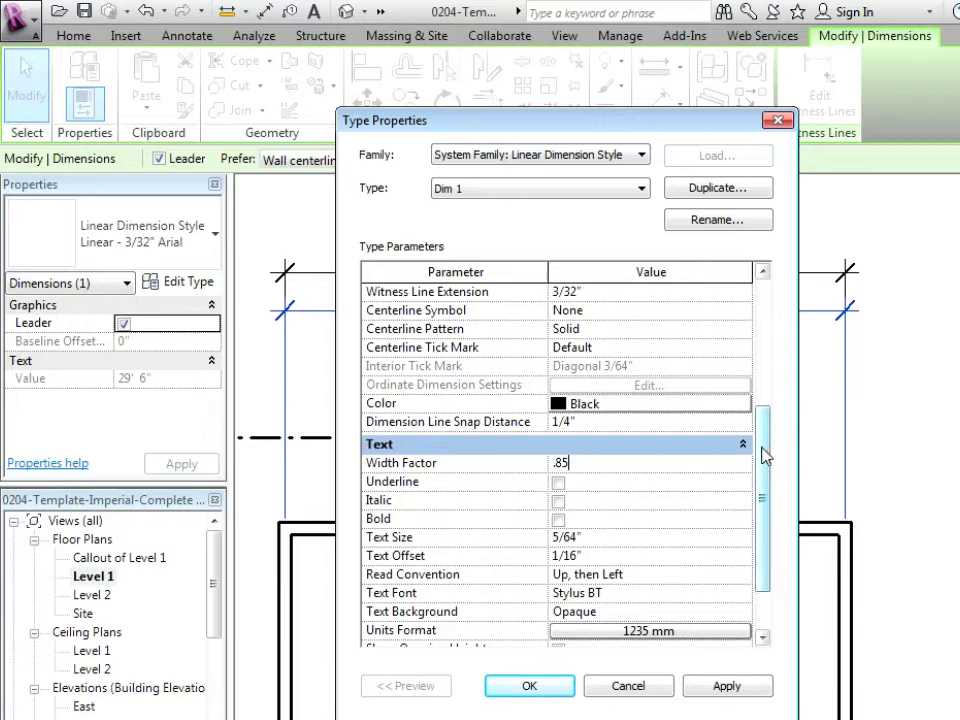
left_click_drag(763, 455, 770, 505)
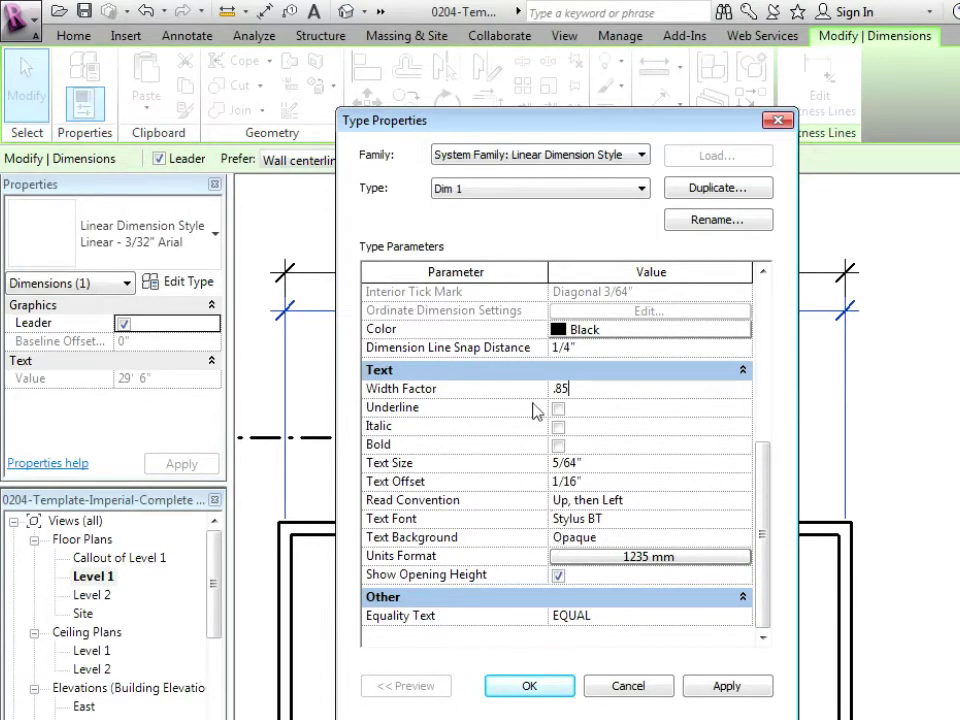
left_click(546, 693)
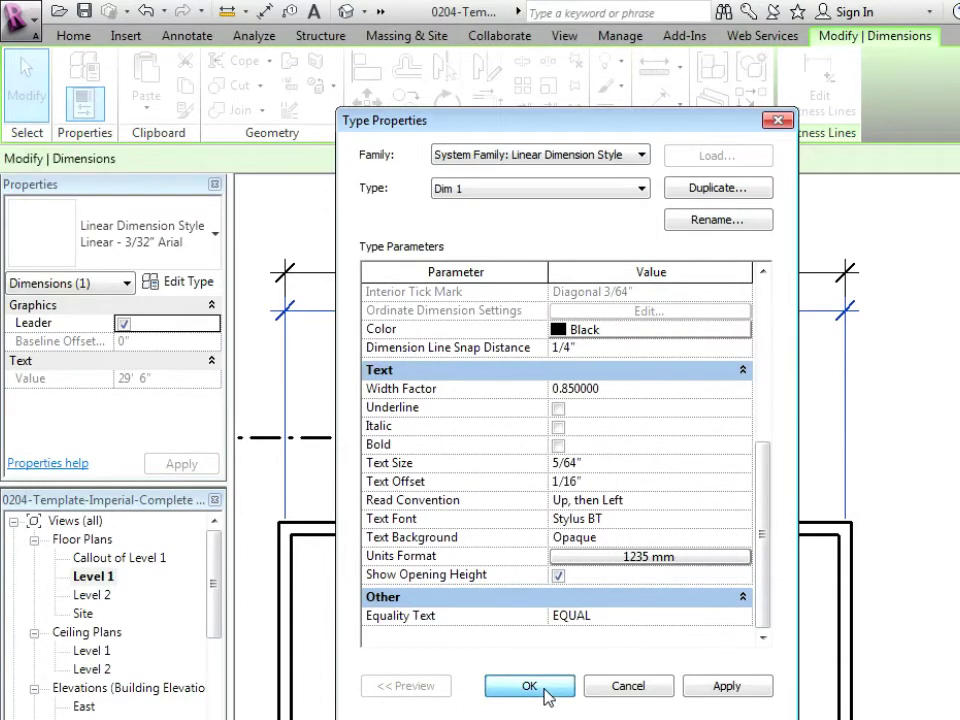
Step: Select the 8992 mm wall dimension and set Dim 1's text offset to 5/64"
left_click(635, 416)
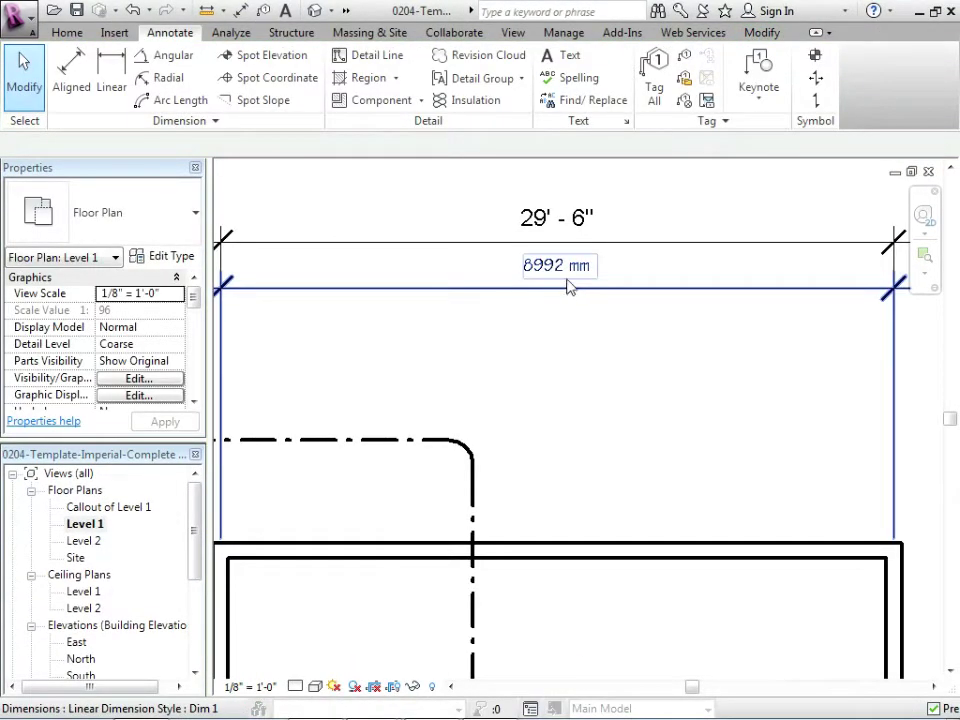
scroll(567, 310, "down", 1)
left_click(413, 296)
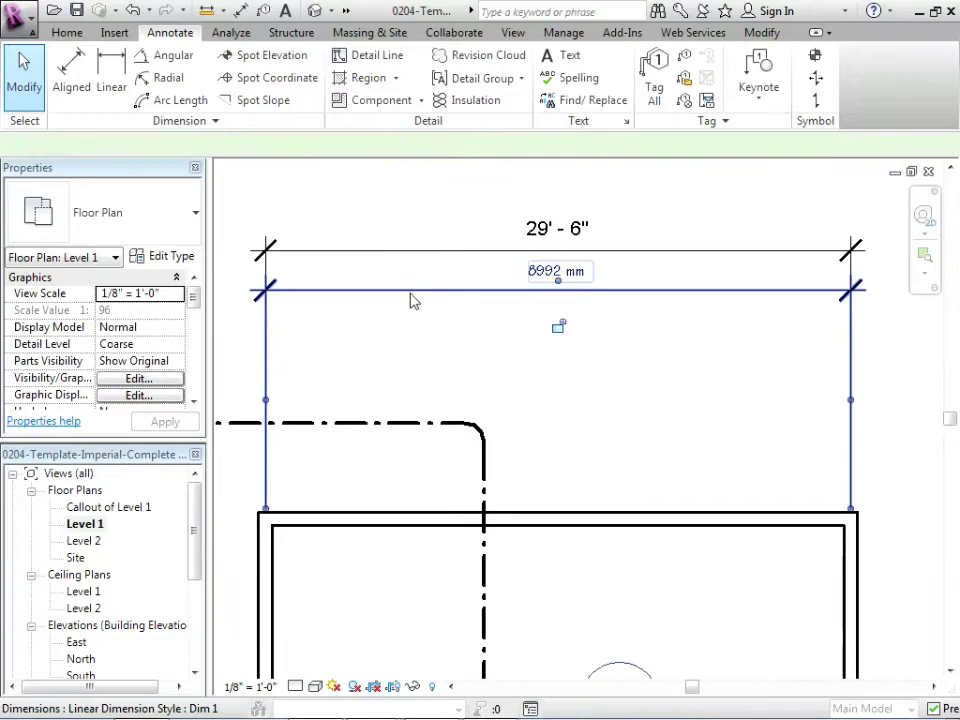
left_click(165, 256)
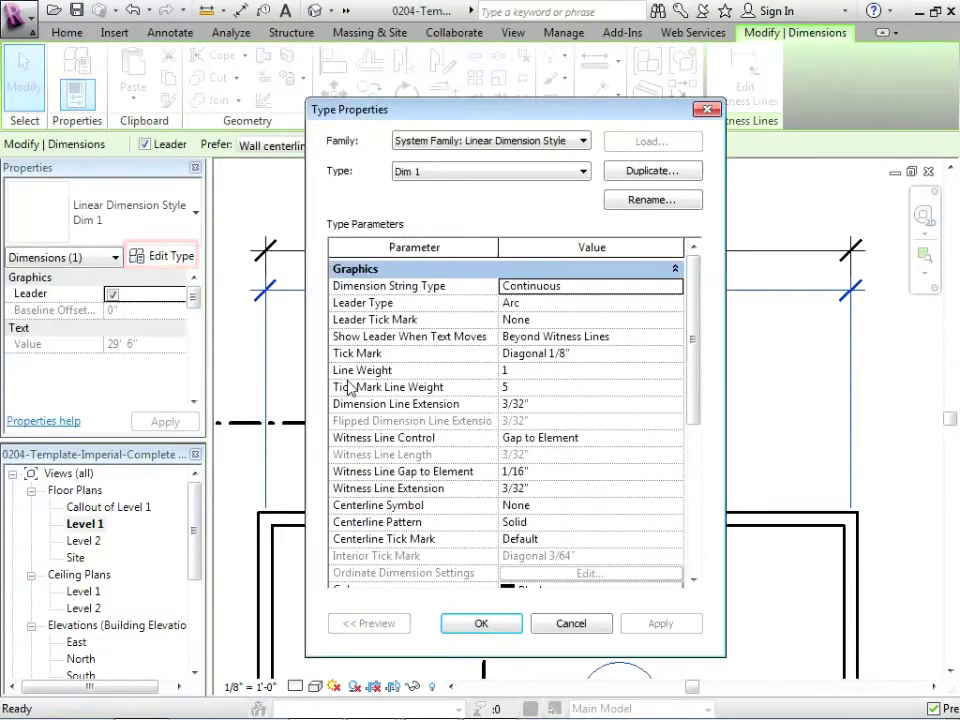
left_click_drag(696, 388, 699, 531)
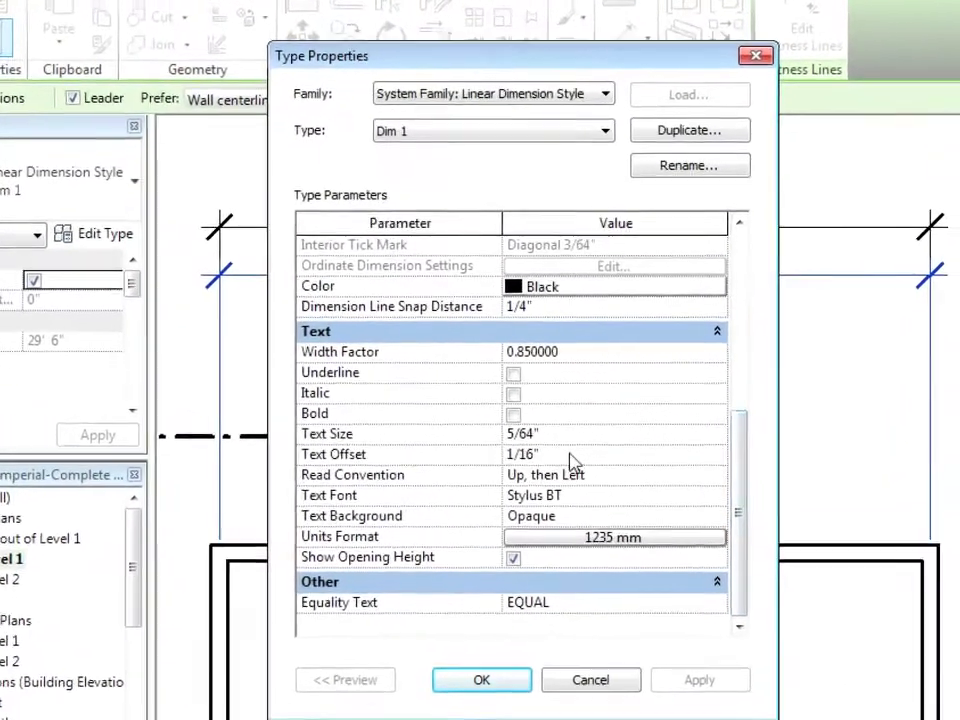
left_click(555, 439)
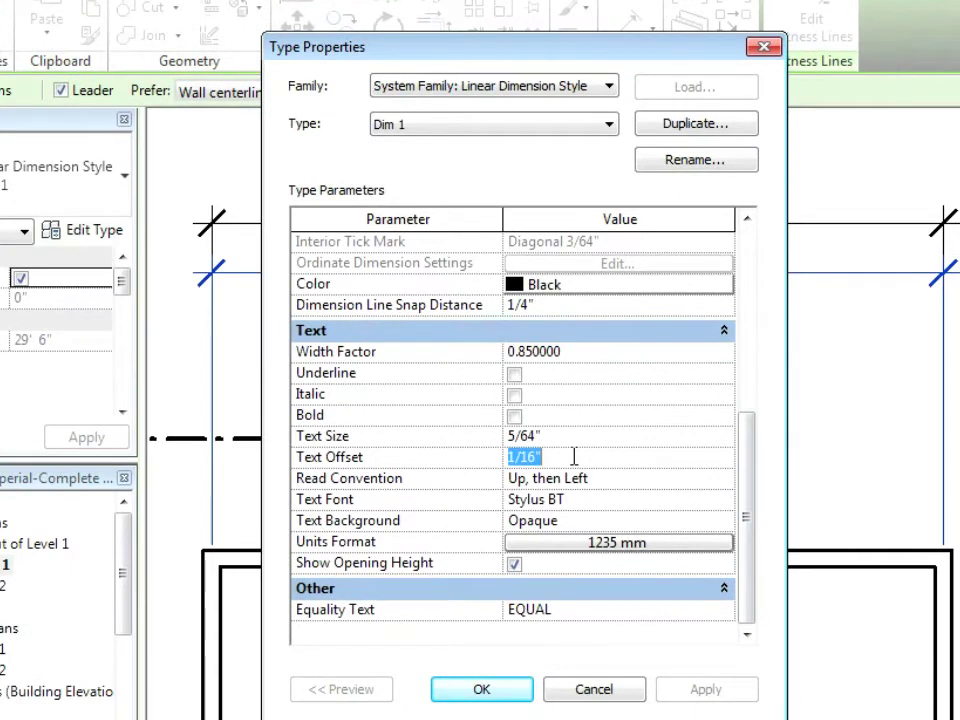
type("5/64")
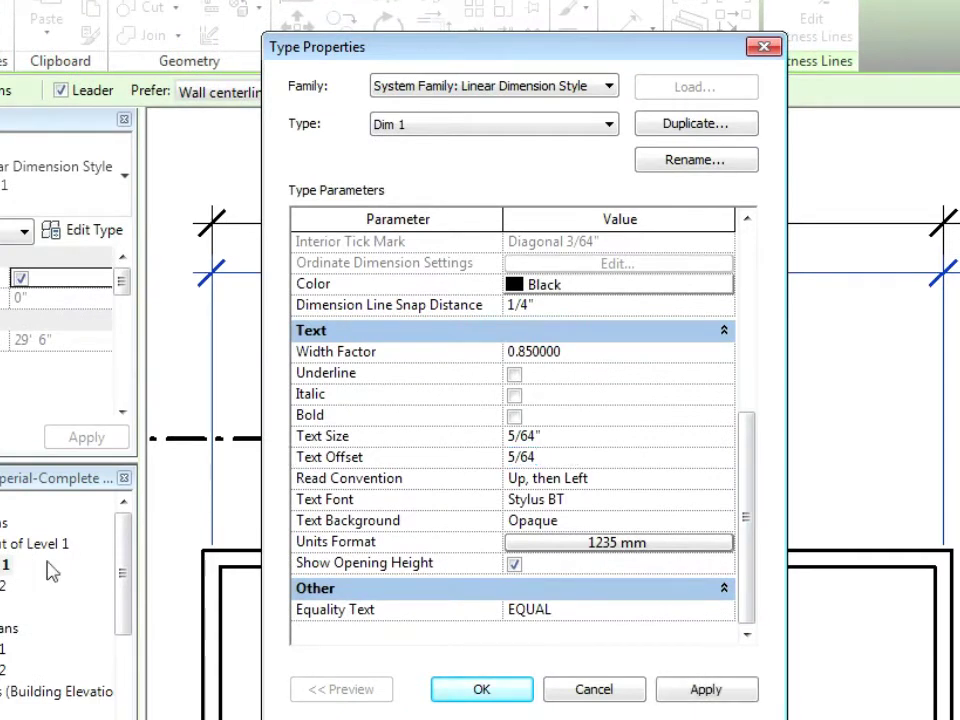
type("\"")
left_click(482, 689)
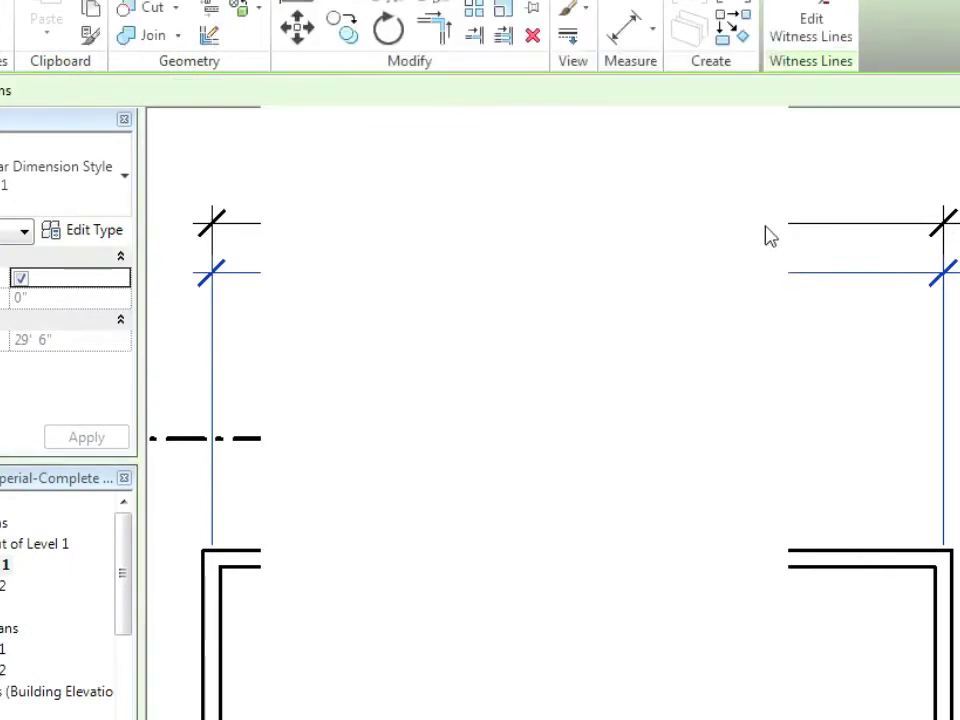
Step: Change Dim 1's text offset to 1 mm, stored as 5/128", and accept
left_click(112, 238)
left_click_drag(742, 430, 750, 610)
left_click(574, 456)
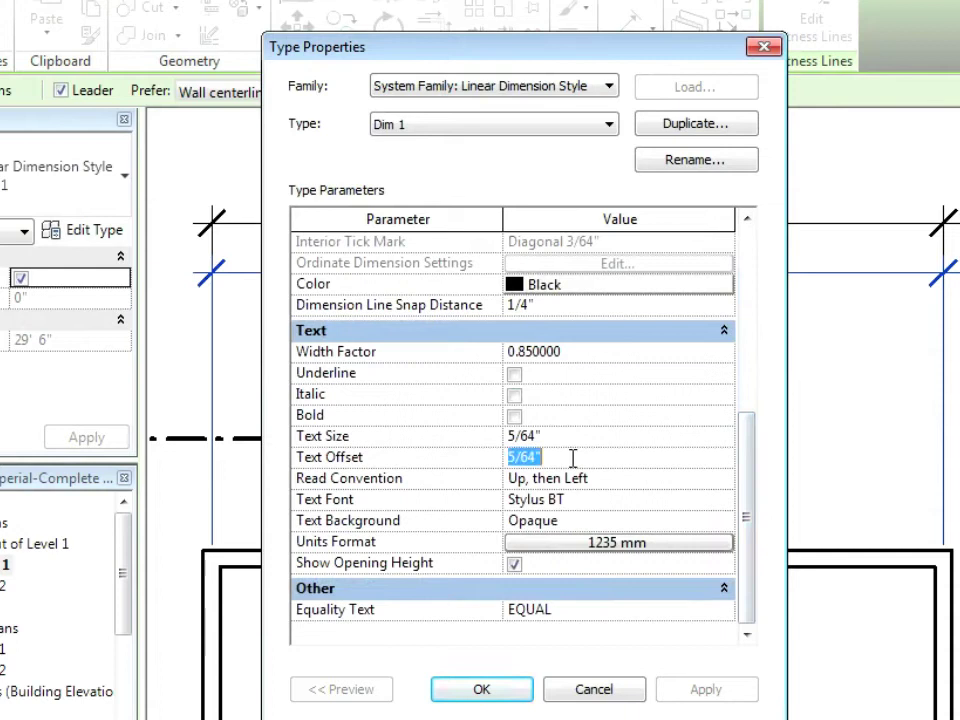
type("1m")
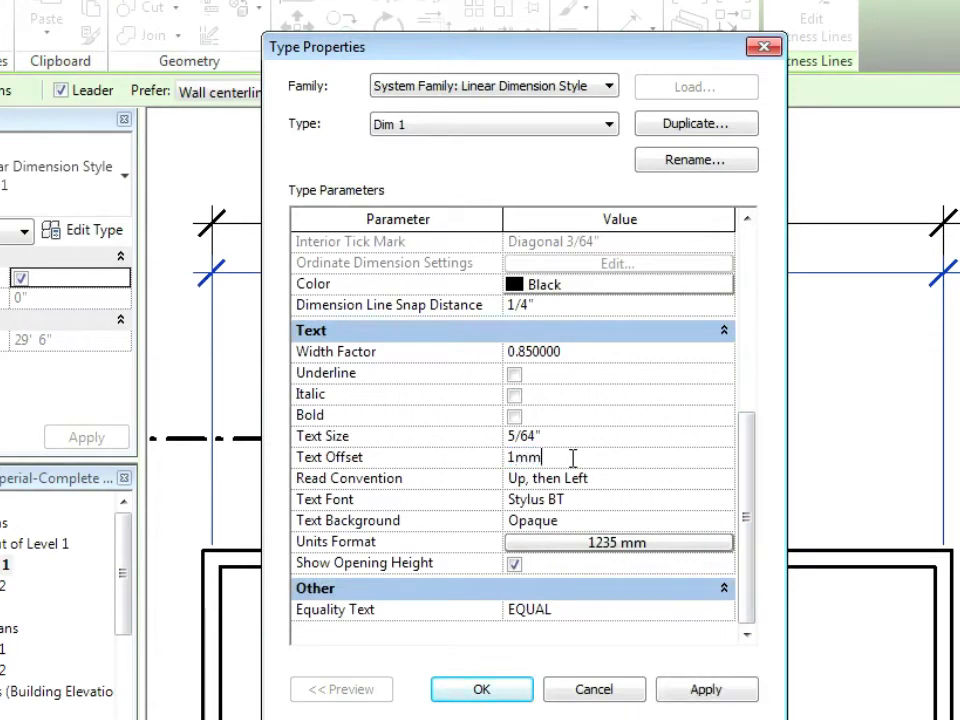
type("m")
key("Return")
left_click(505, 695)
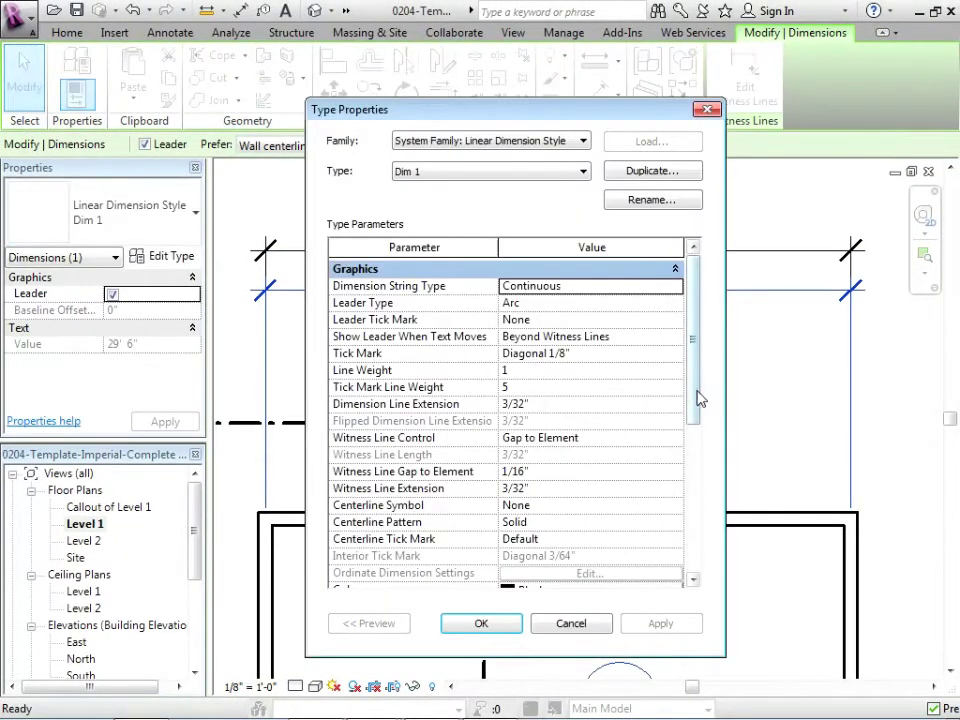
scroll(692, 403, "down", 10)
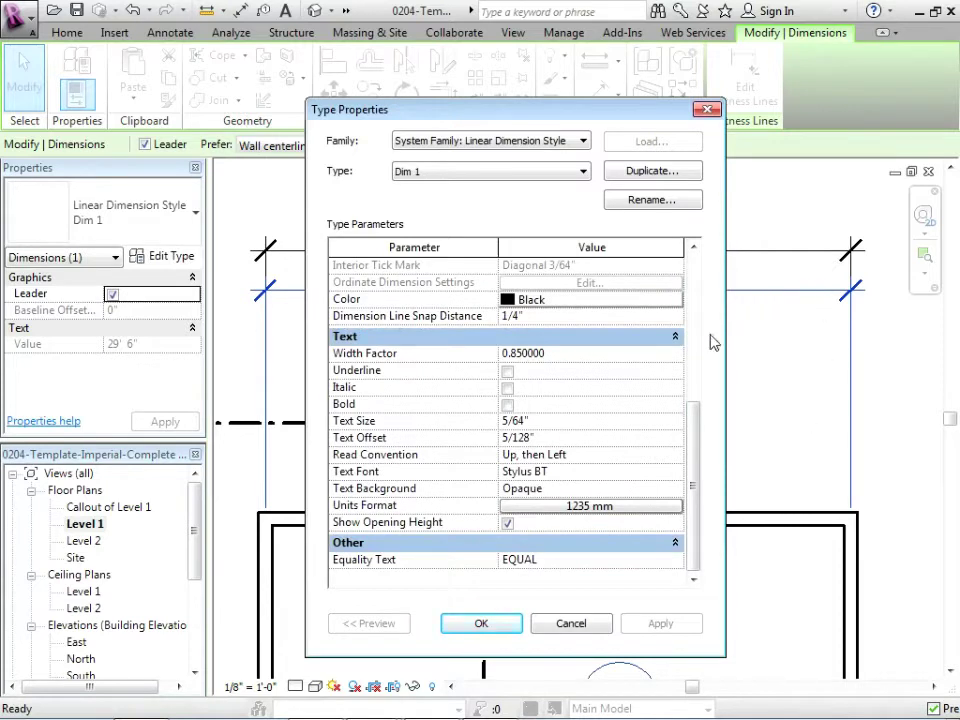
left_click(478, 623)
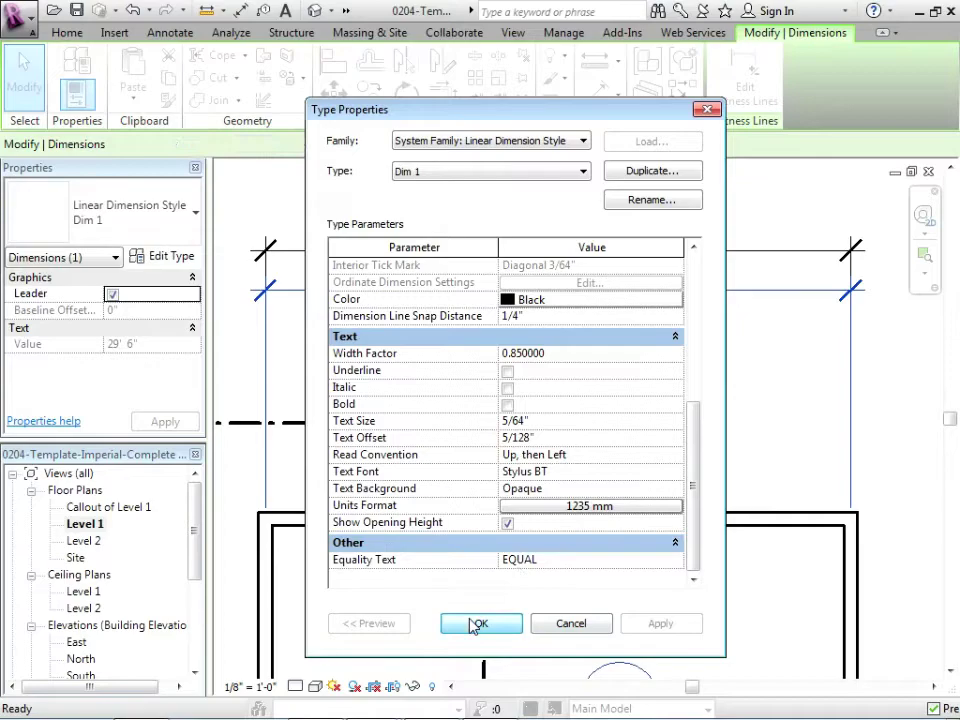
Step: Place a fixed 36" x 48" window in the top wall near its right end
left_click(664, 336)
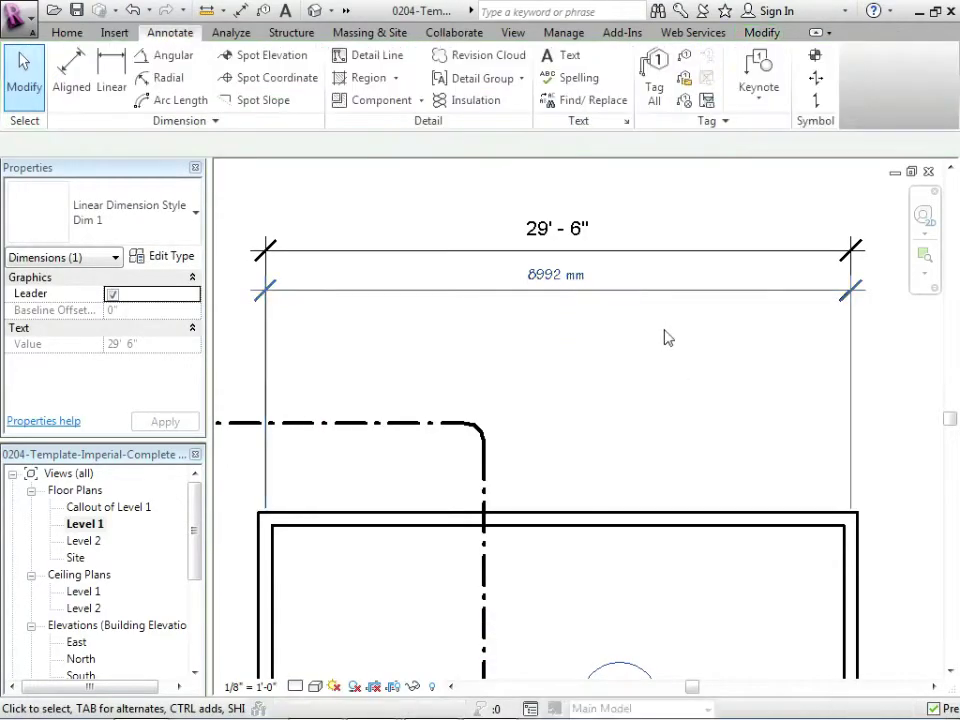
left_click(67, 32)
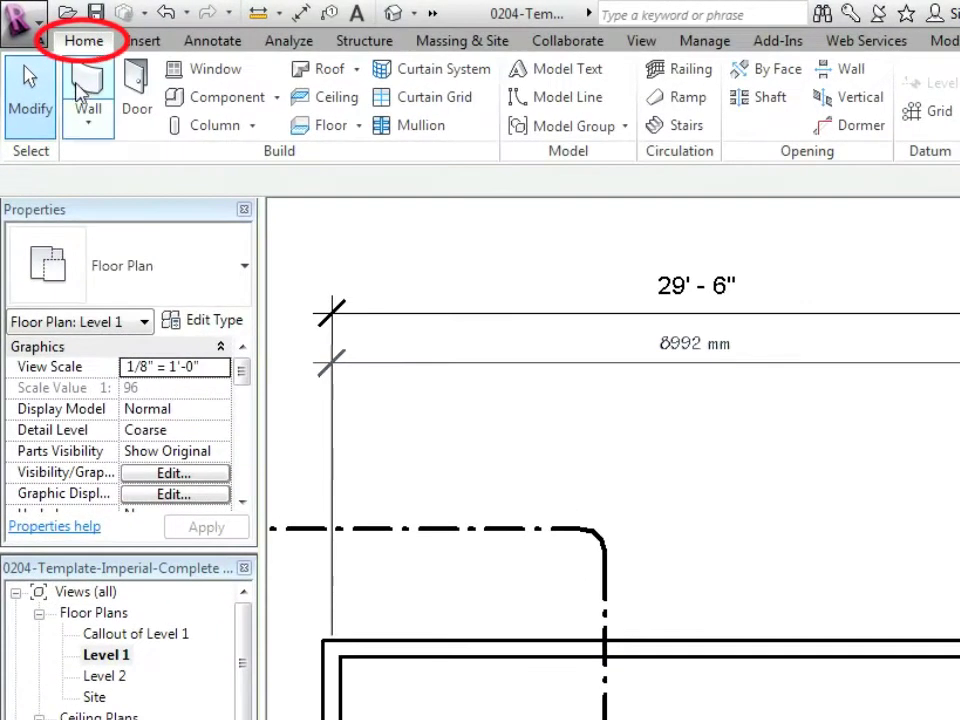
left_click(215, 68)
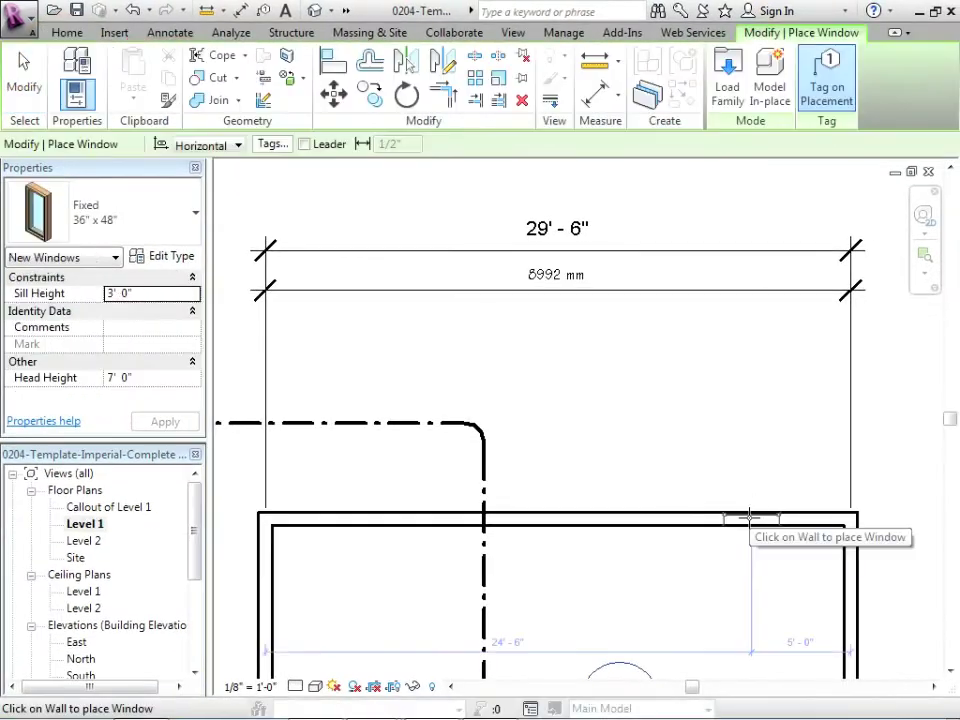
left_click(750, 517)
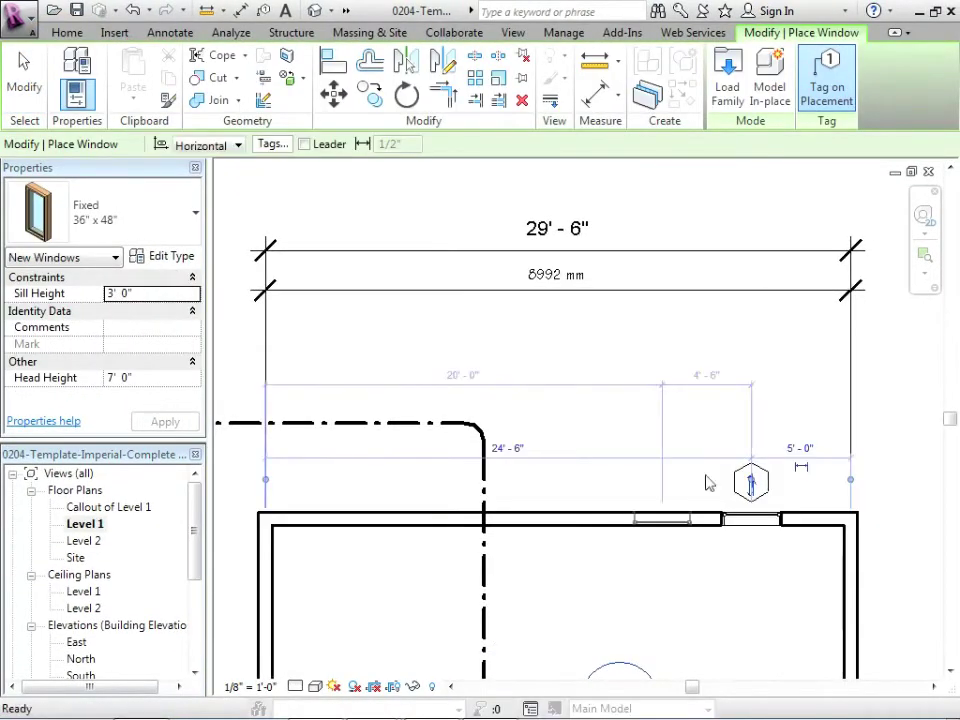
key("Escape")
key("Escape")
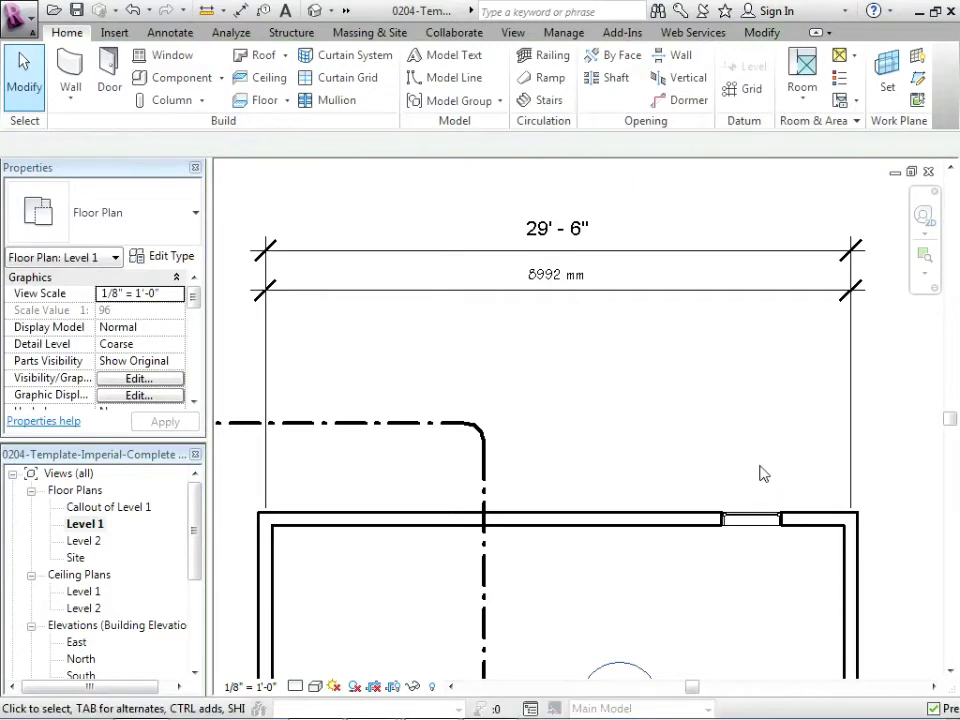
Step: Dimension the window's width with a DI aligned dimension, reading 3'-0"
key("d")
key("i")
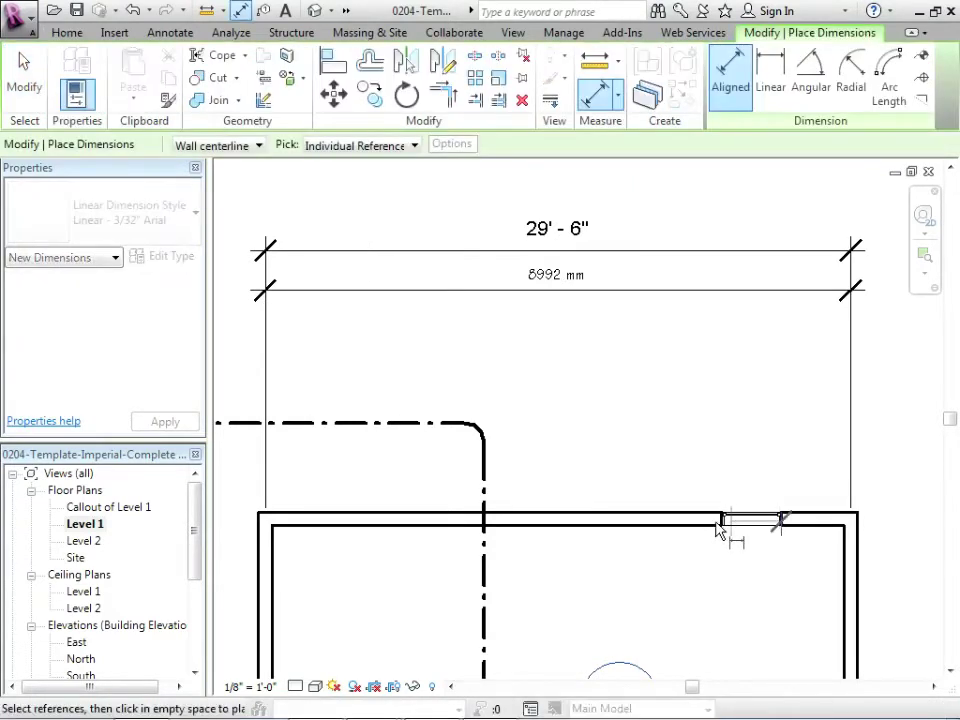
left_click(726, 521)
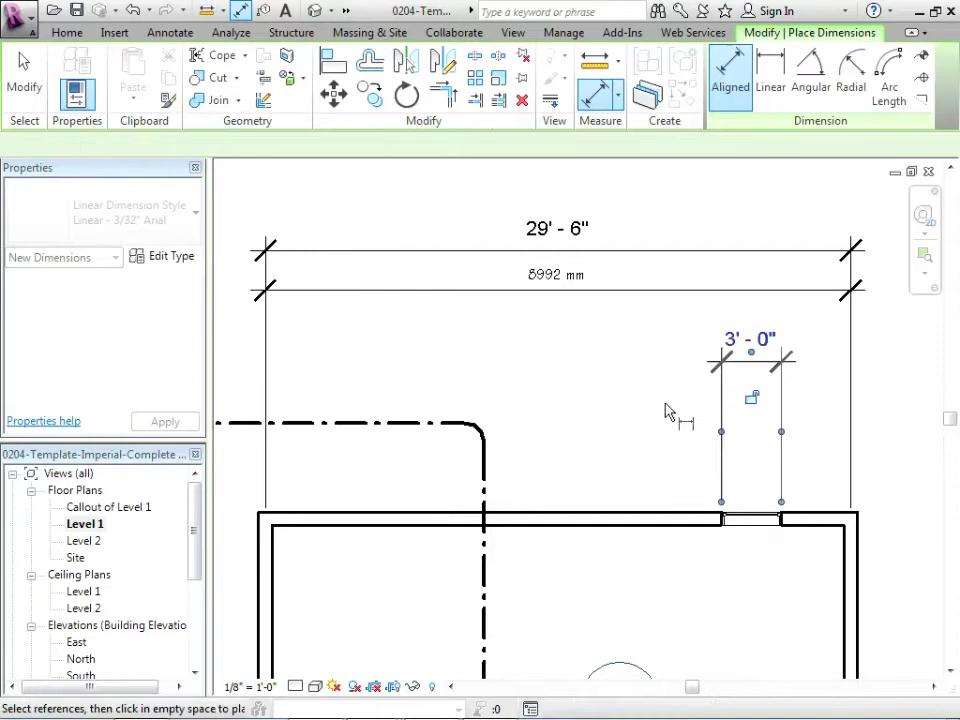
key("Escape")
key("Escape")
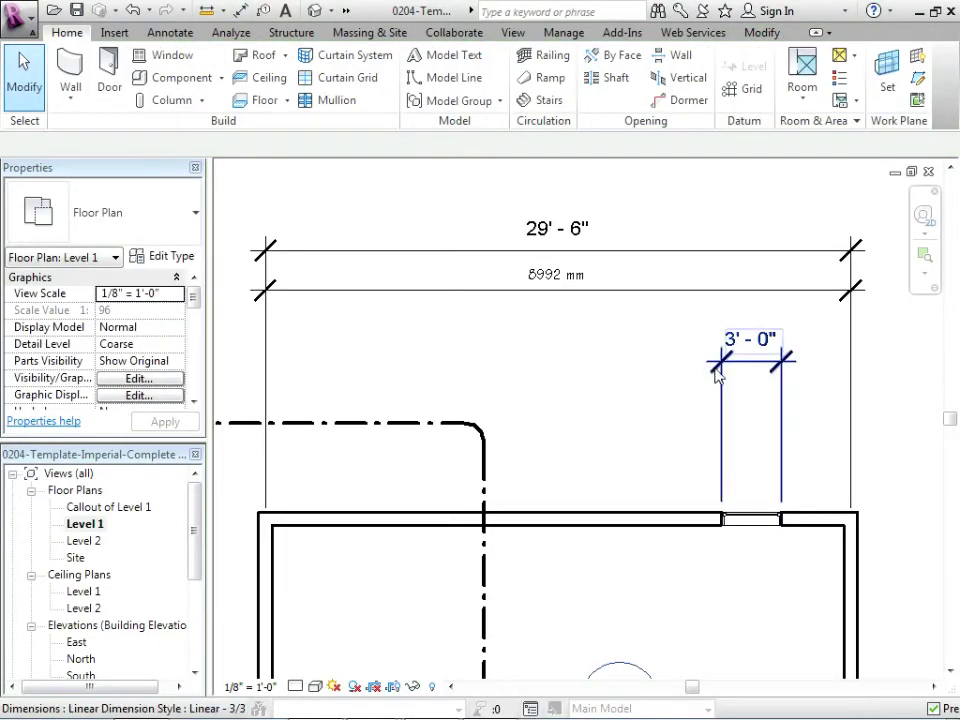
Step: Switch the window width dimension to the Dim 1 style so it reads 914 mm
left_click(717, 374)
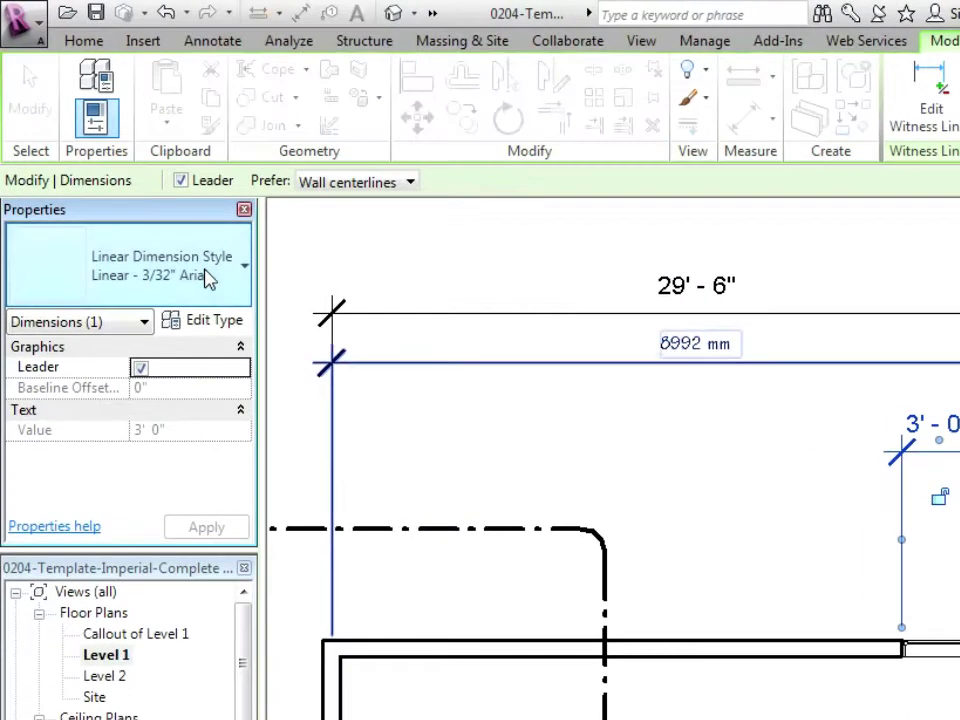
left_click(168, 222)
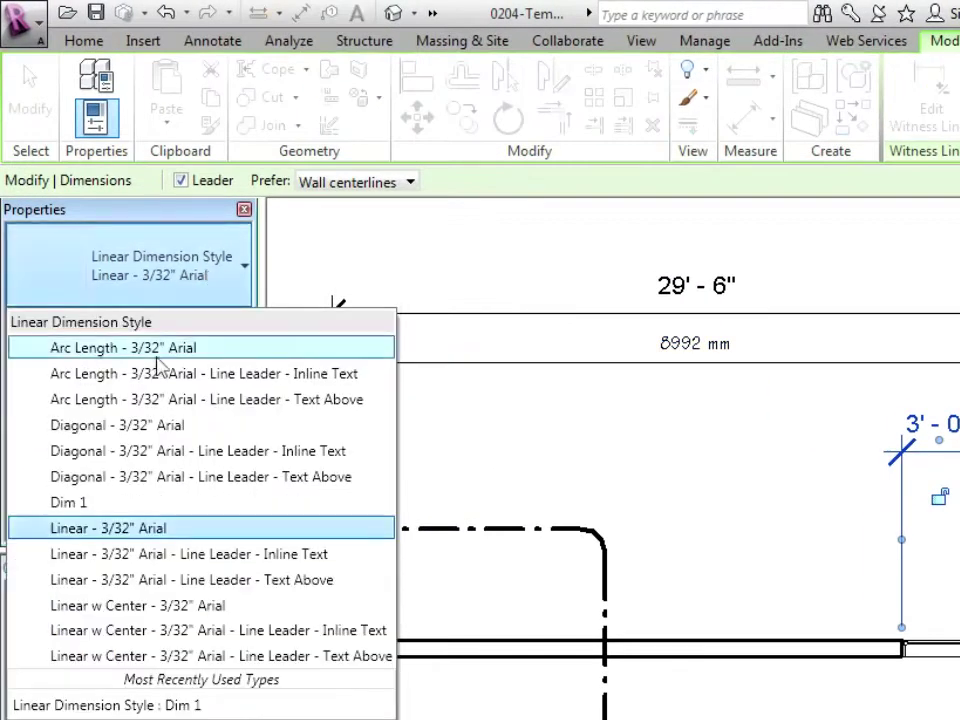
left_click(574, 506)
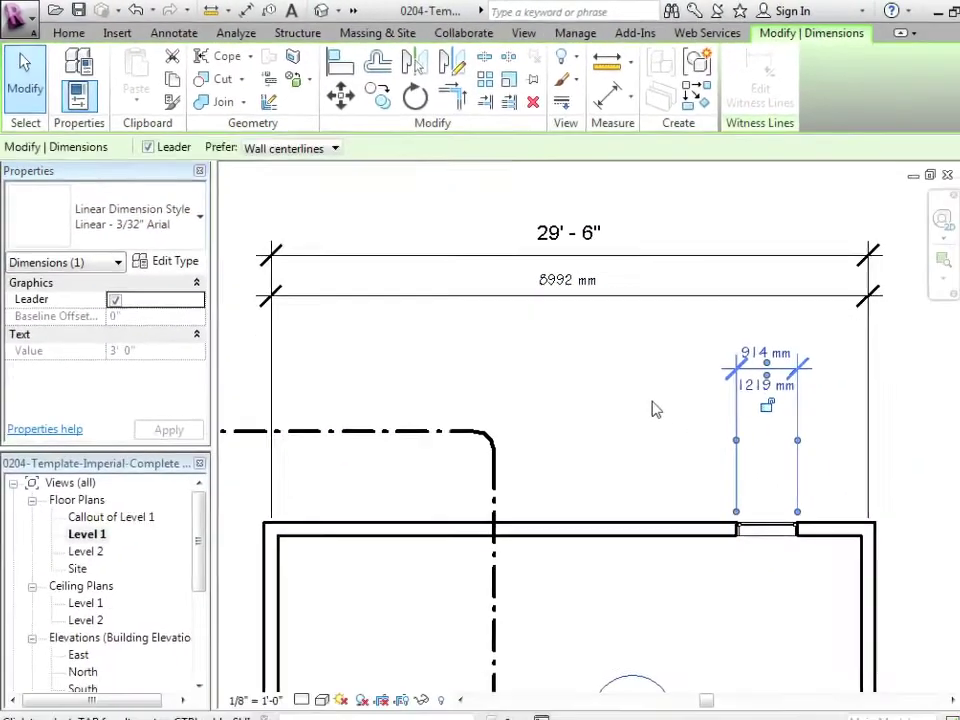
left_click(655, 409)
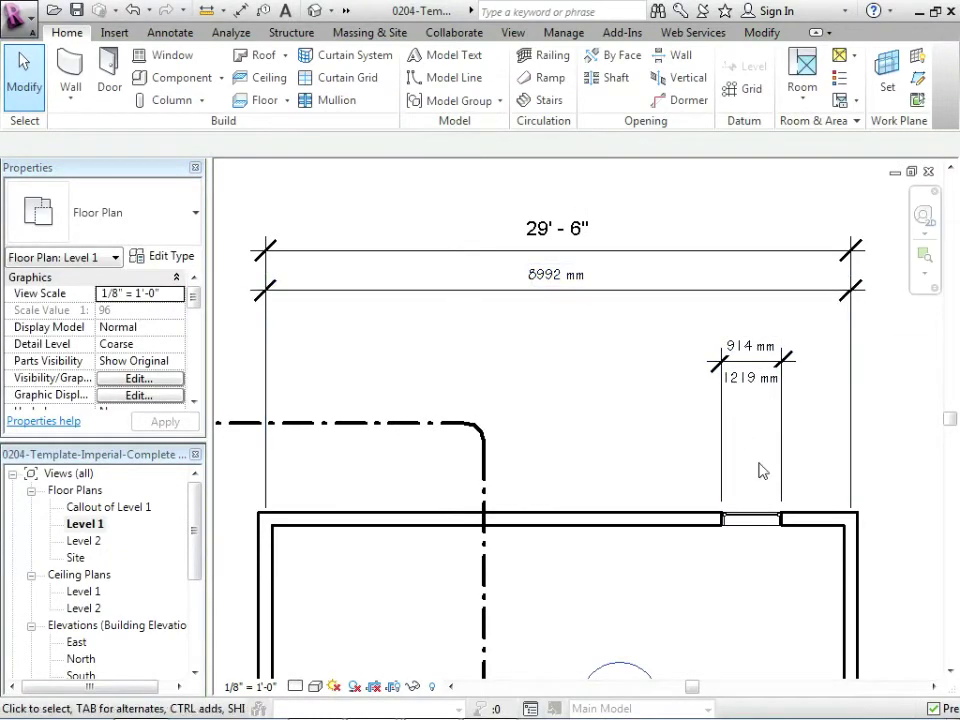
left_click(748, 386)
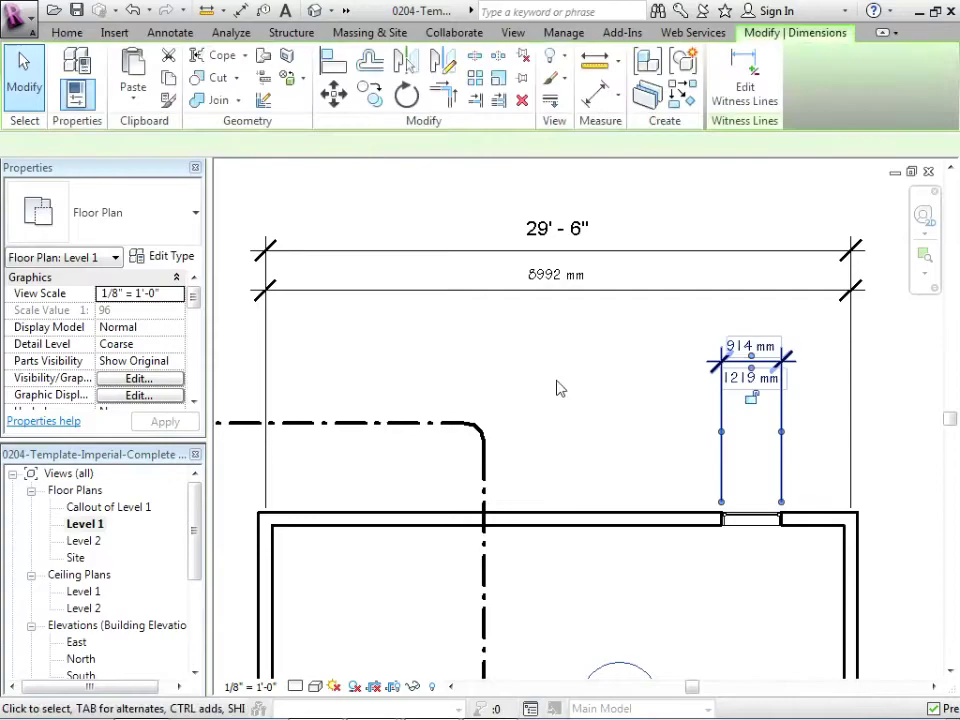
Step: Set Dim 1's tick mark to Diagonal 3/64" and apply it
left_click(166, 256)
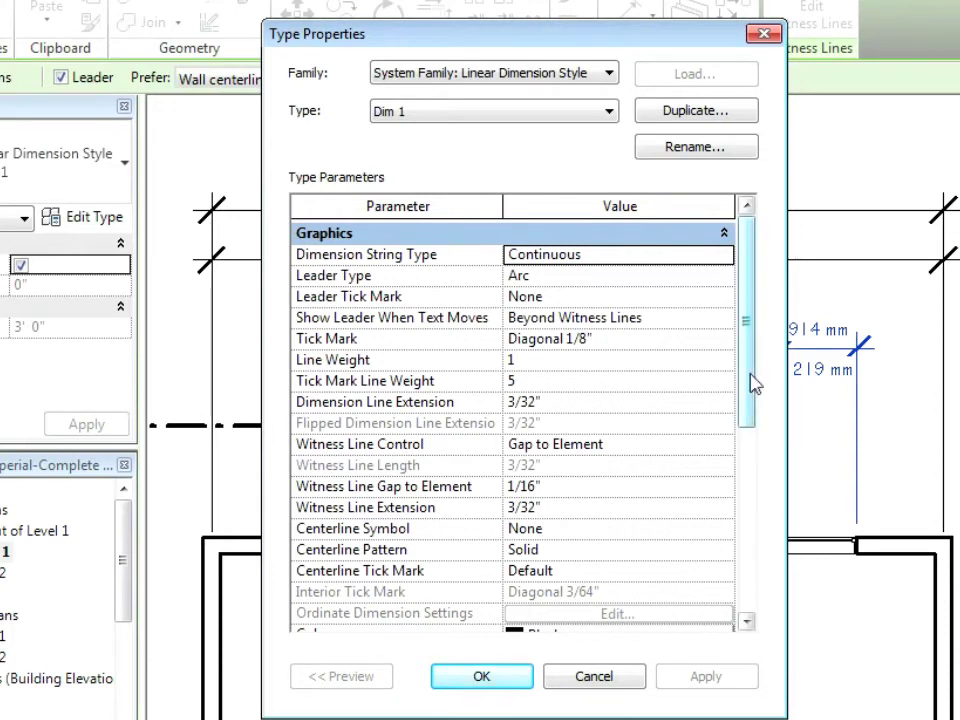
left_click(665, 342)
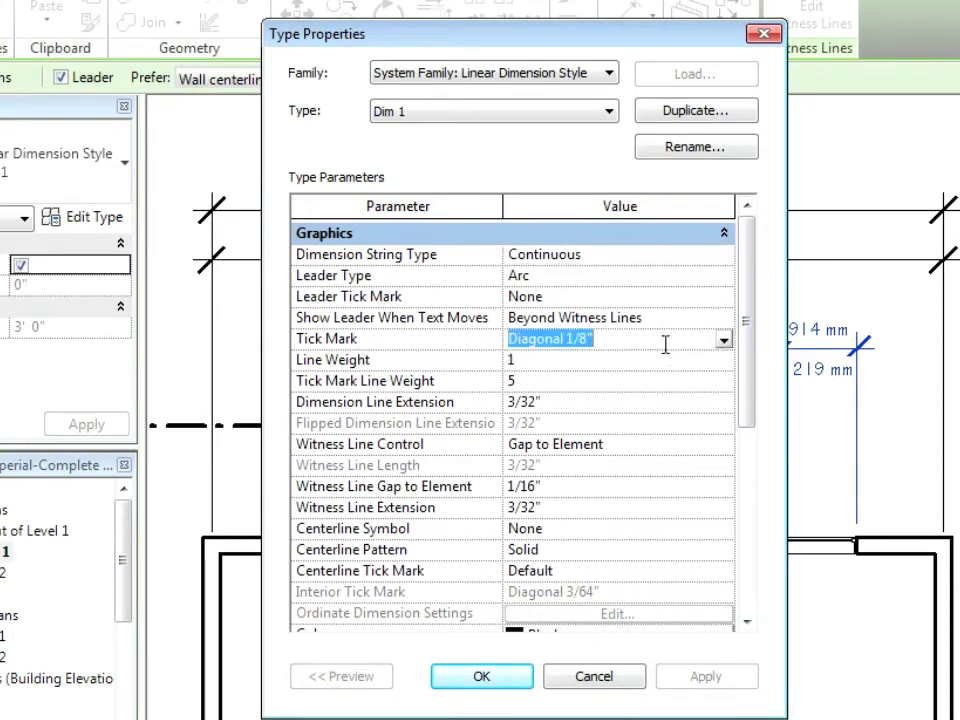
left_click(722, 342)
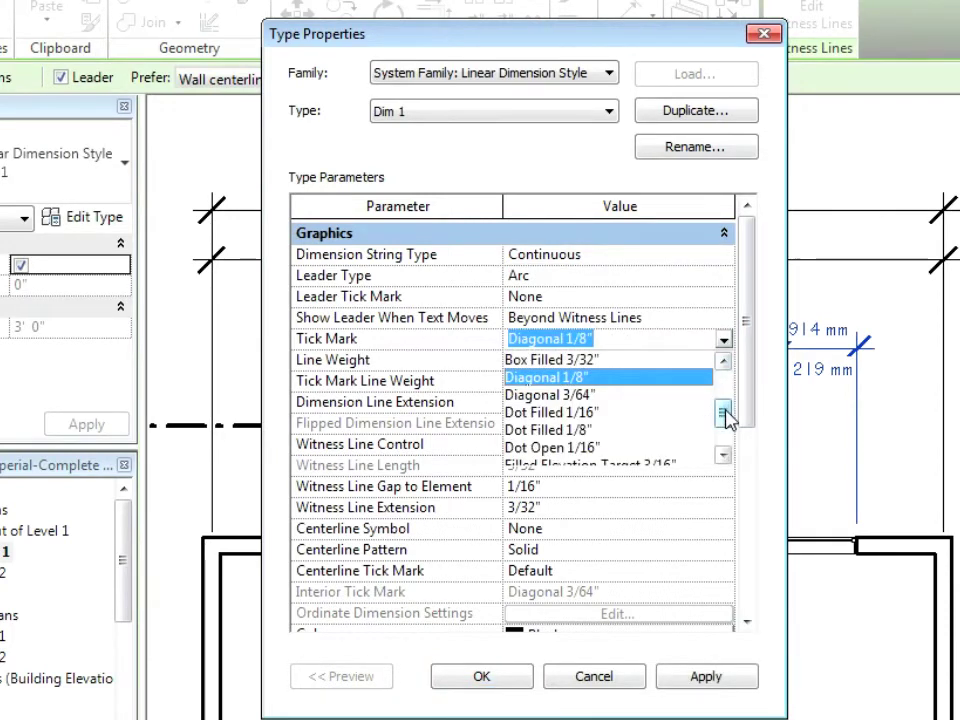
left_click_drag(725, 414, 724, 413)
left_click(591, 394)
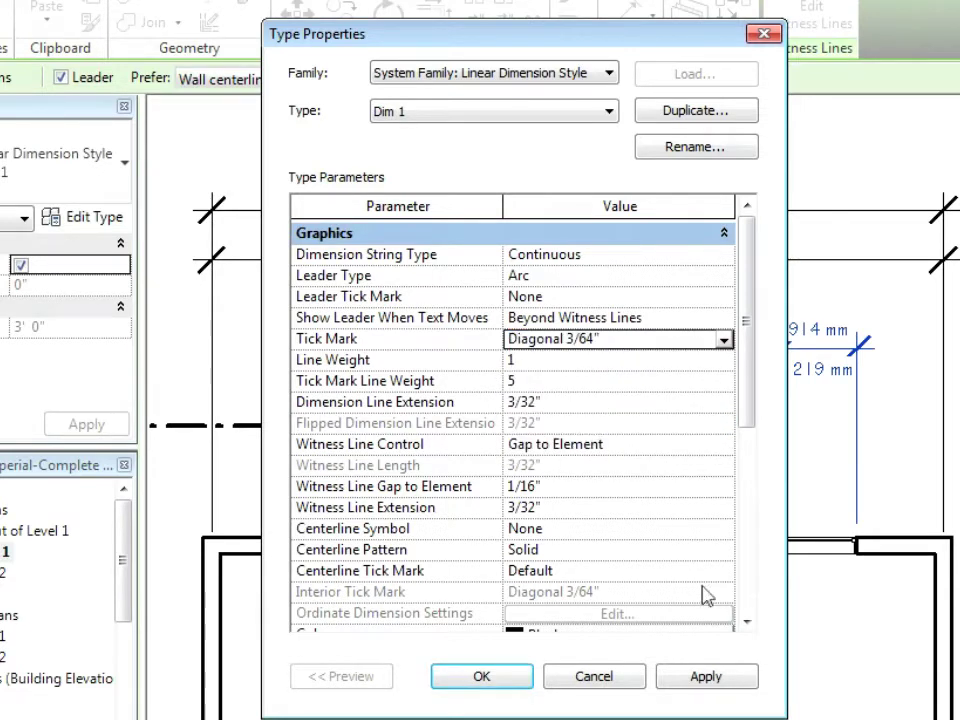
left_click(710, 682)
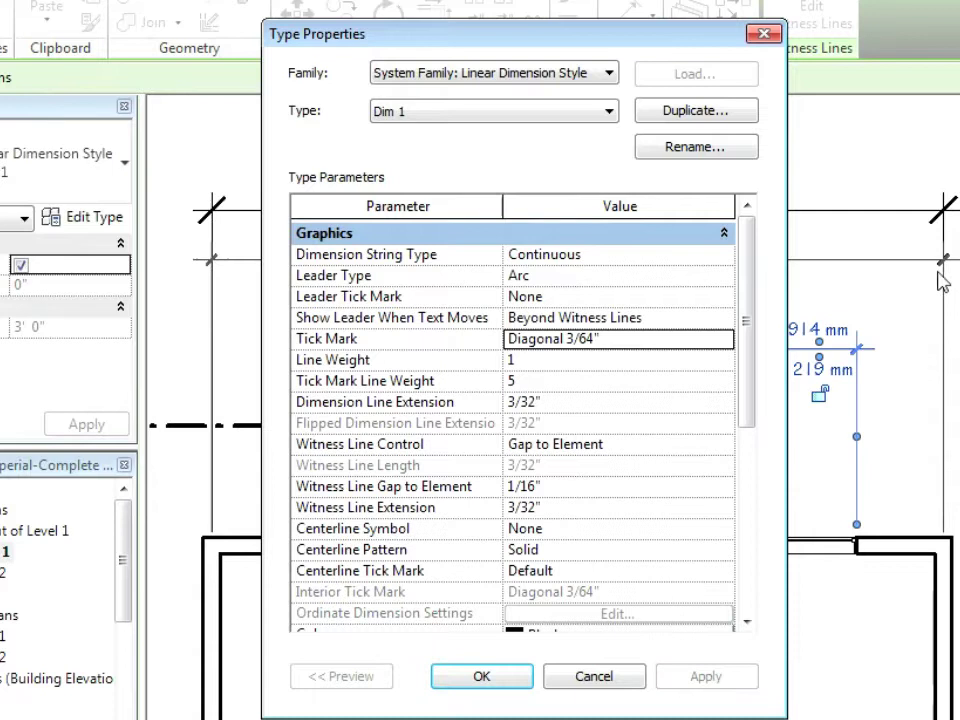
Step: Set the tick mark line weight to 4 after trying 8, 3 and 6
left_click(565, 361)
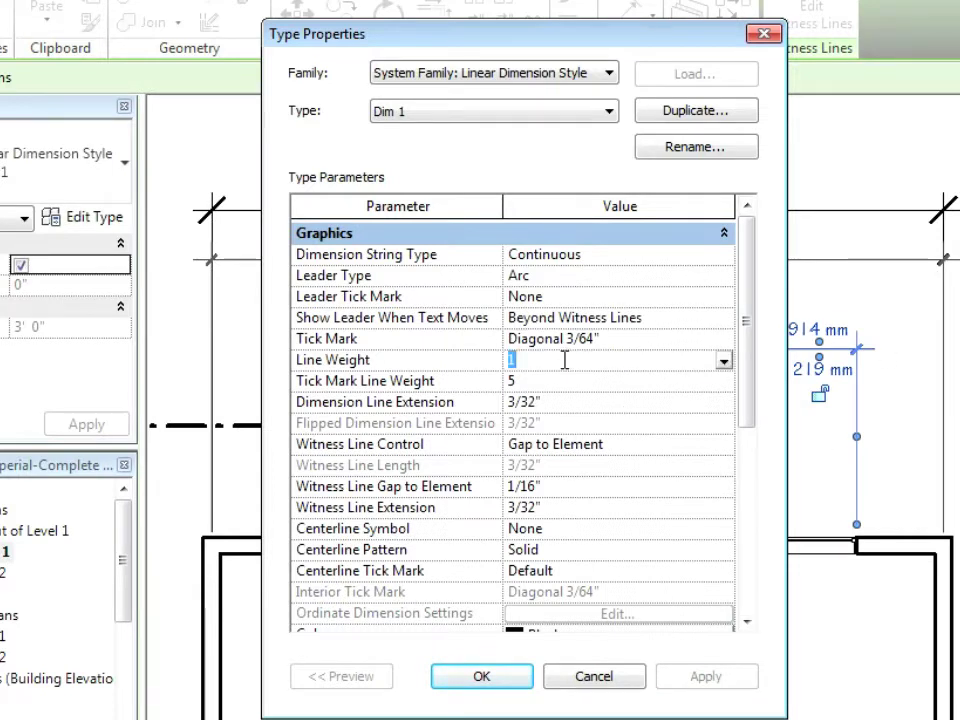
left_click(565, 381)
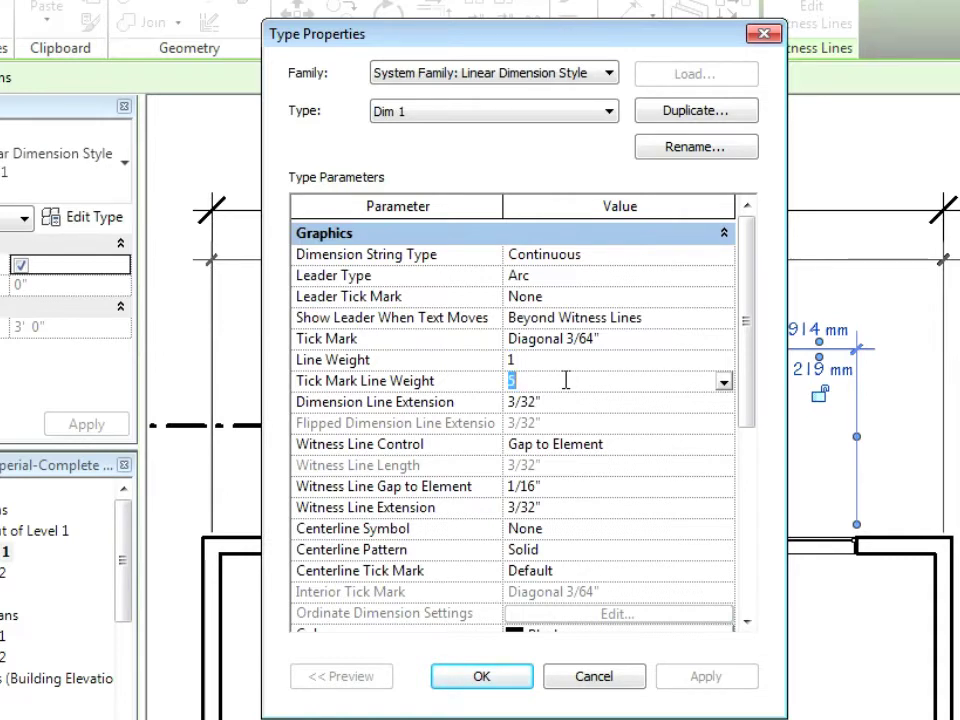
type("8")
left_click(704, 677)
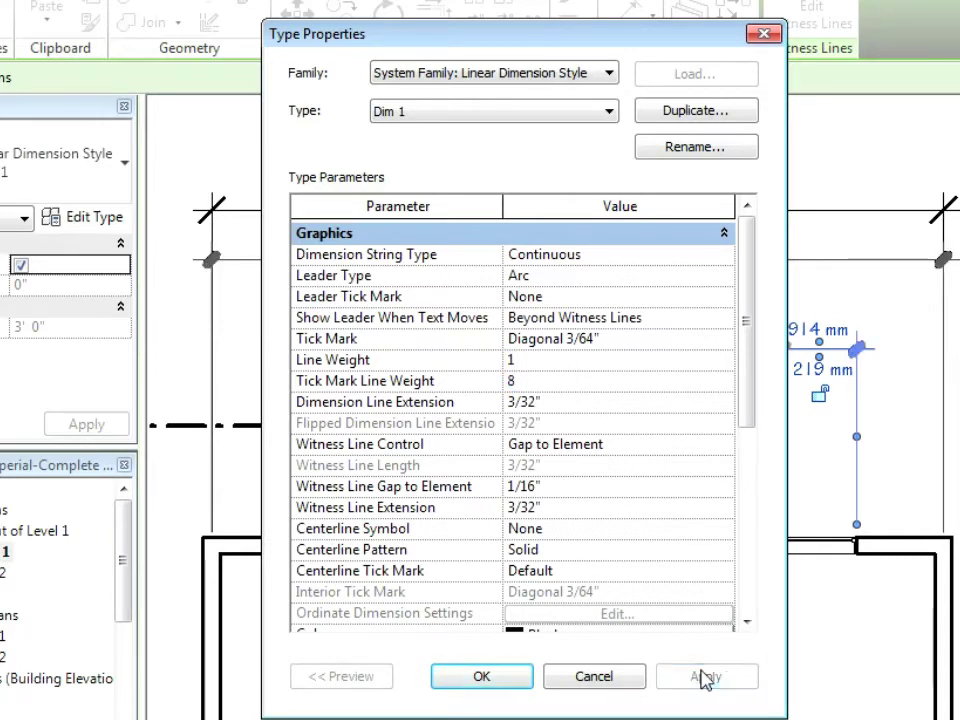
left_click(545, 382)
type("3")
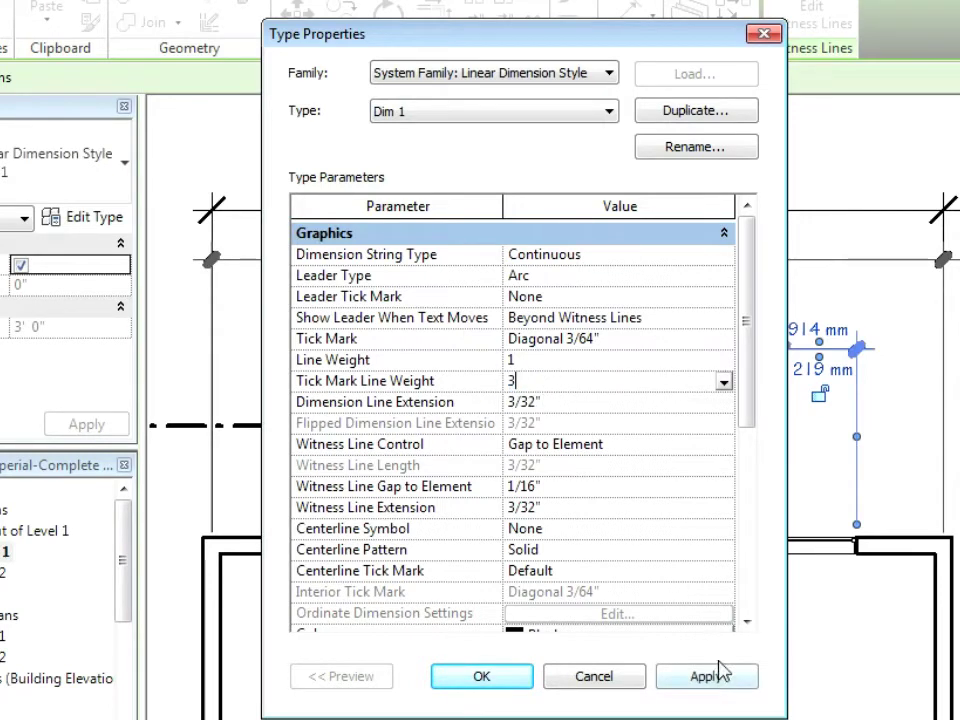
left_click(720, 678)
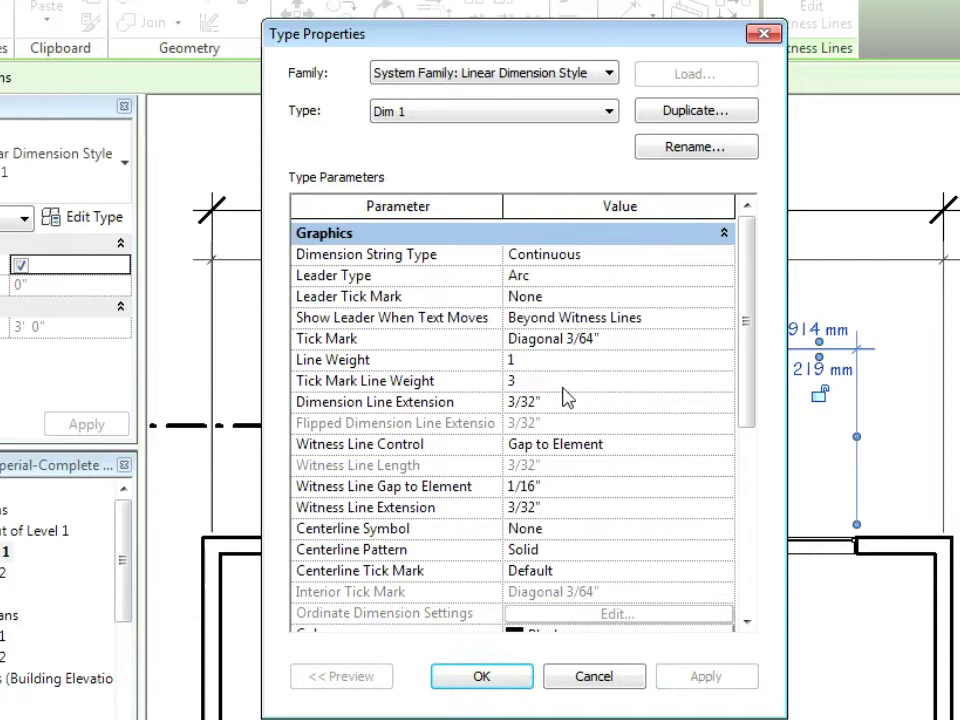
left_click(565, 380)
type("6")
left_click(692, 677)
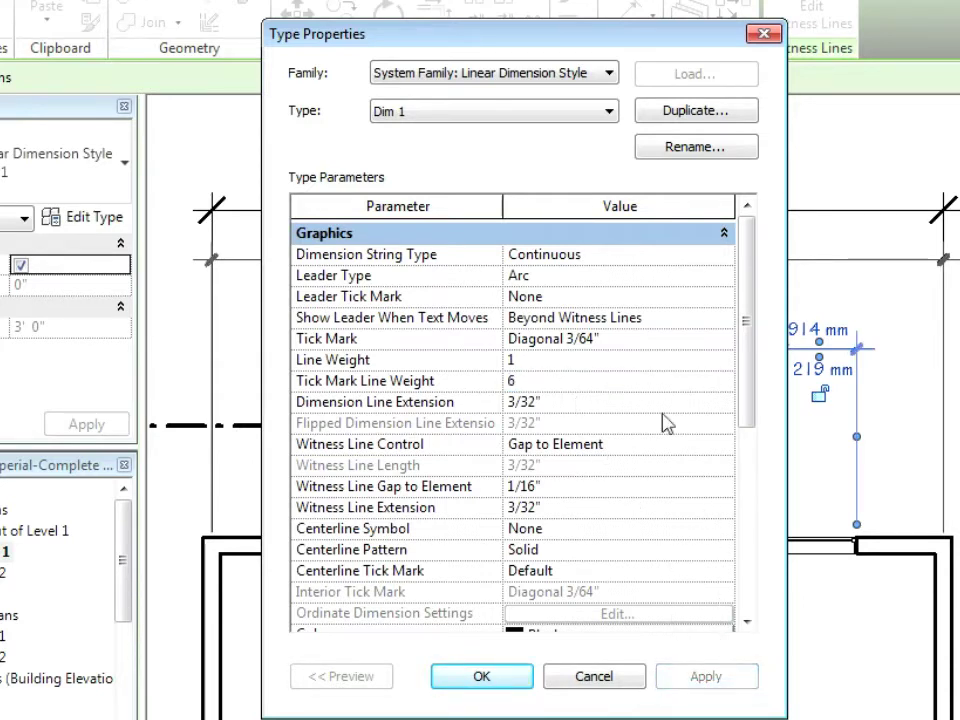
left_click(624, 383)
type("4")
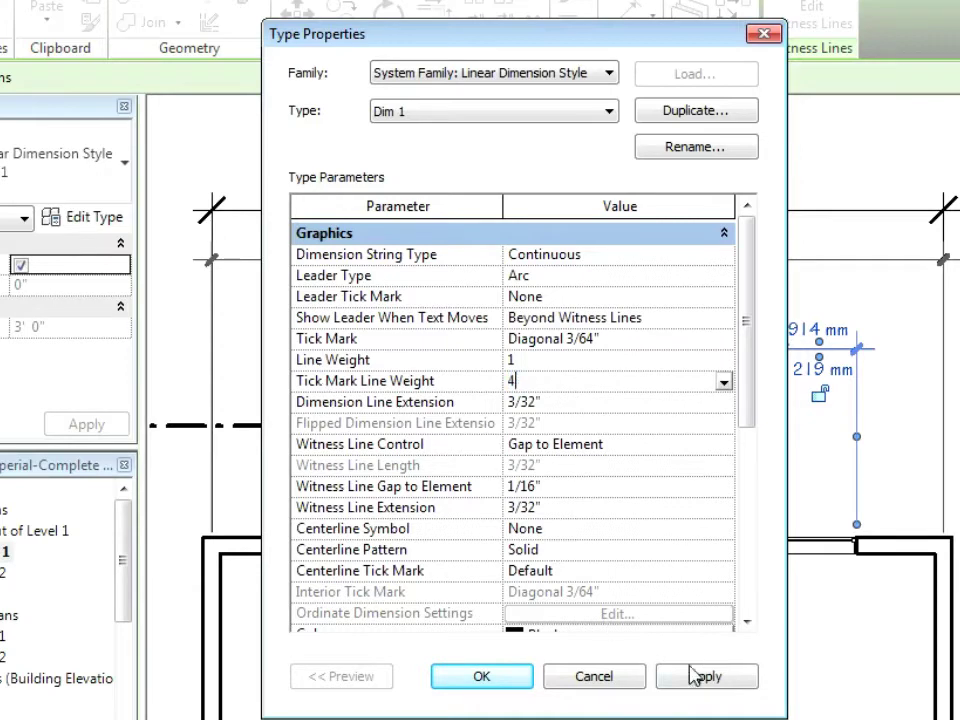
left_click(708, 675)
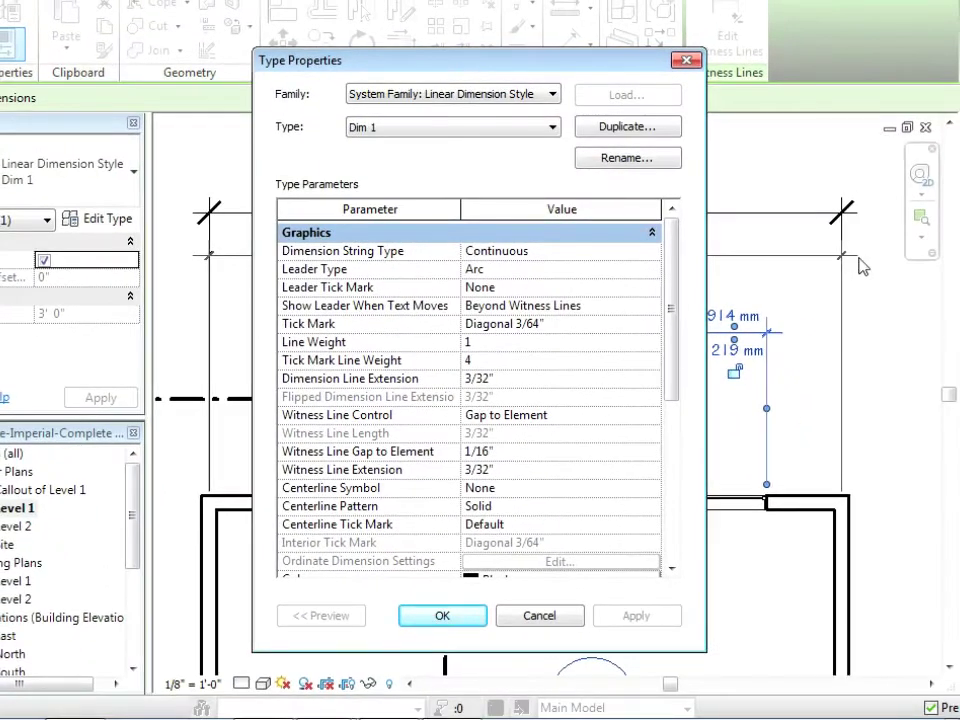
Step: Set Dim 1's dimension line extension to 1 mm after trying 5/64"
left_click(601, 379)
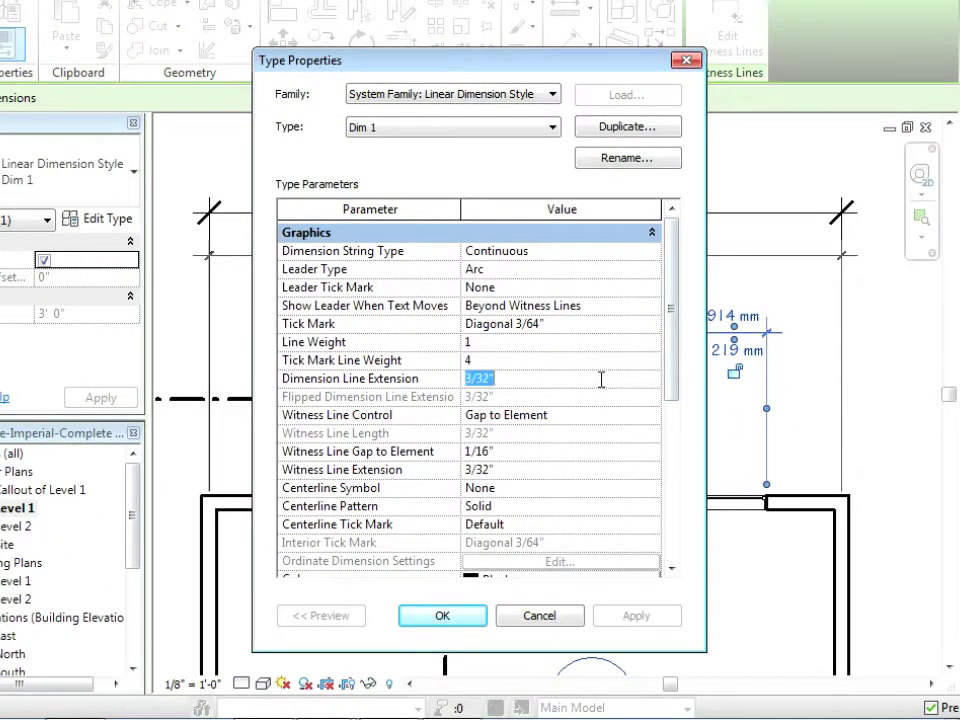
type("5/")
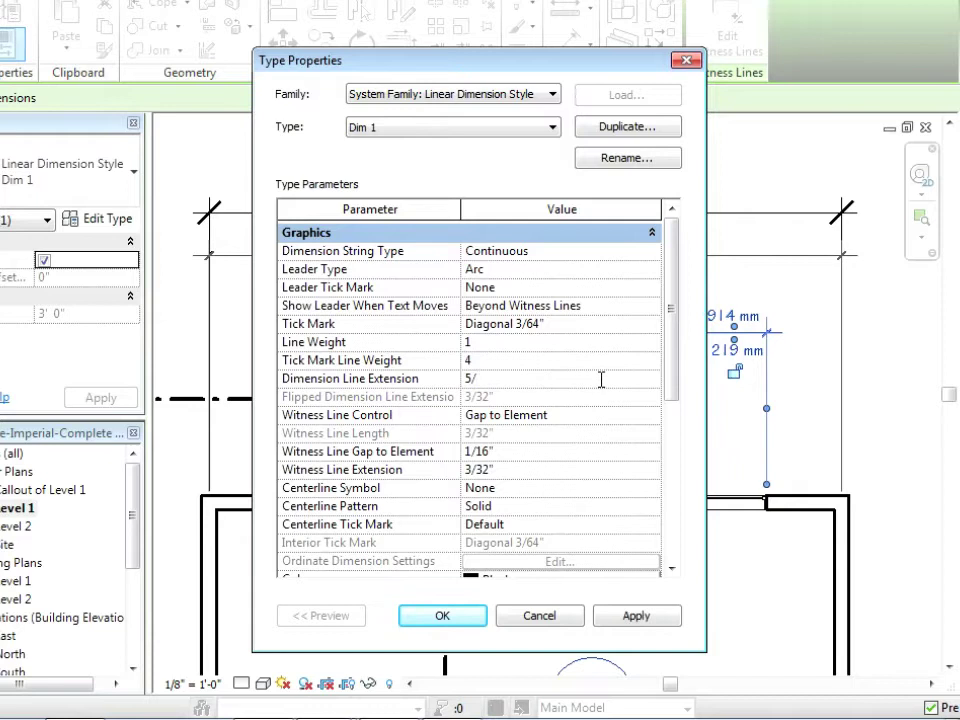
type("64")
left_click(636, 617)
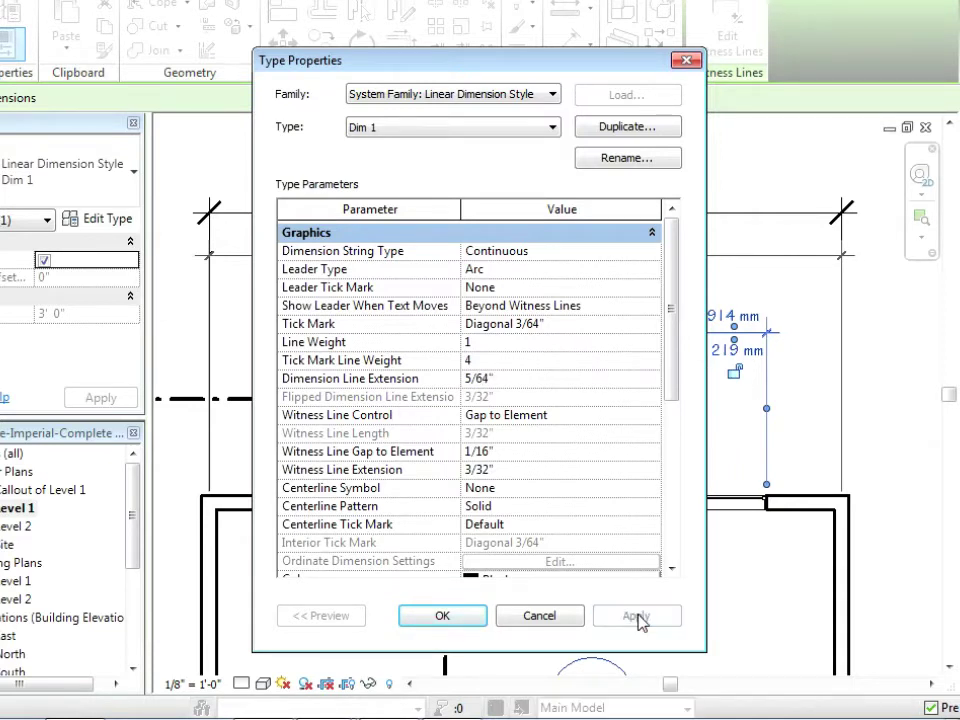
left_click(509, 381)
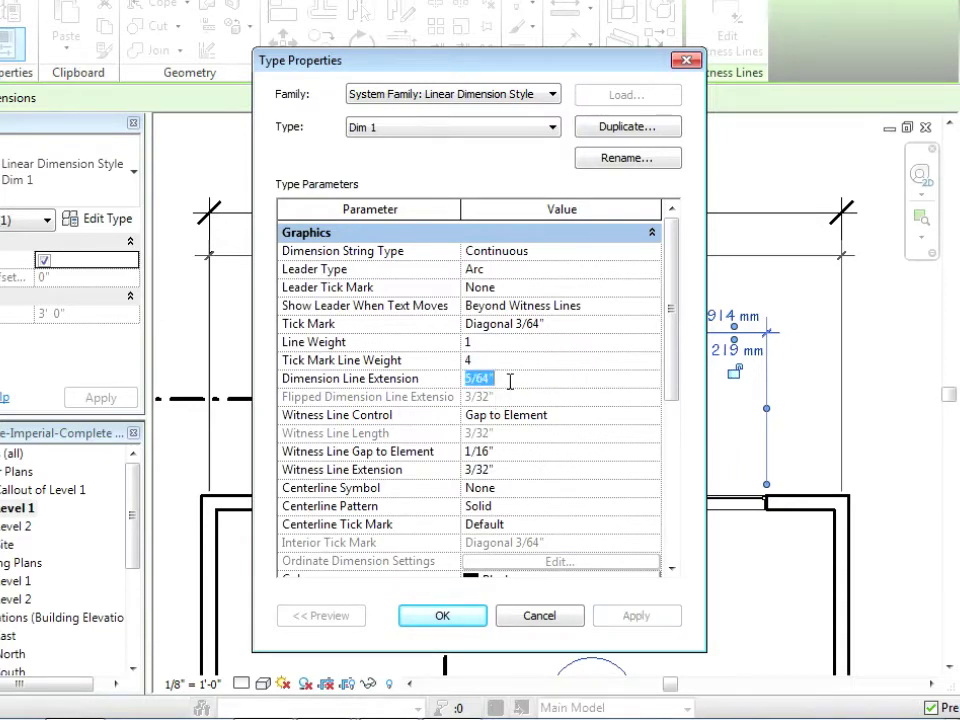
type("1mm")
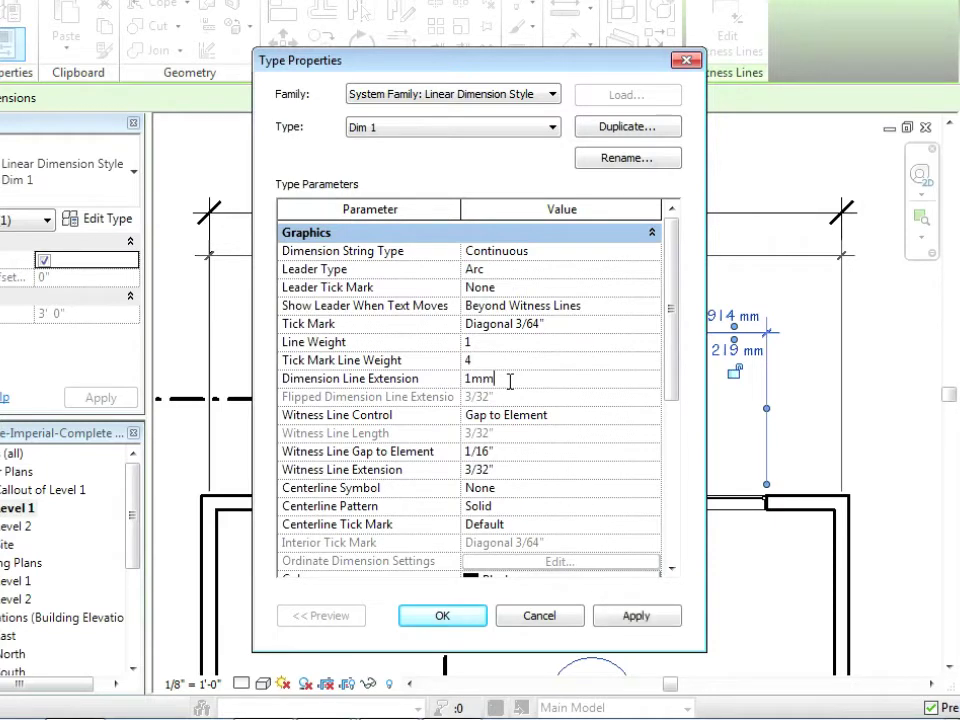
left_click(652, 619)
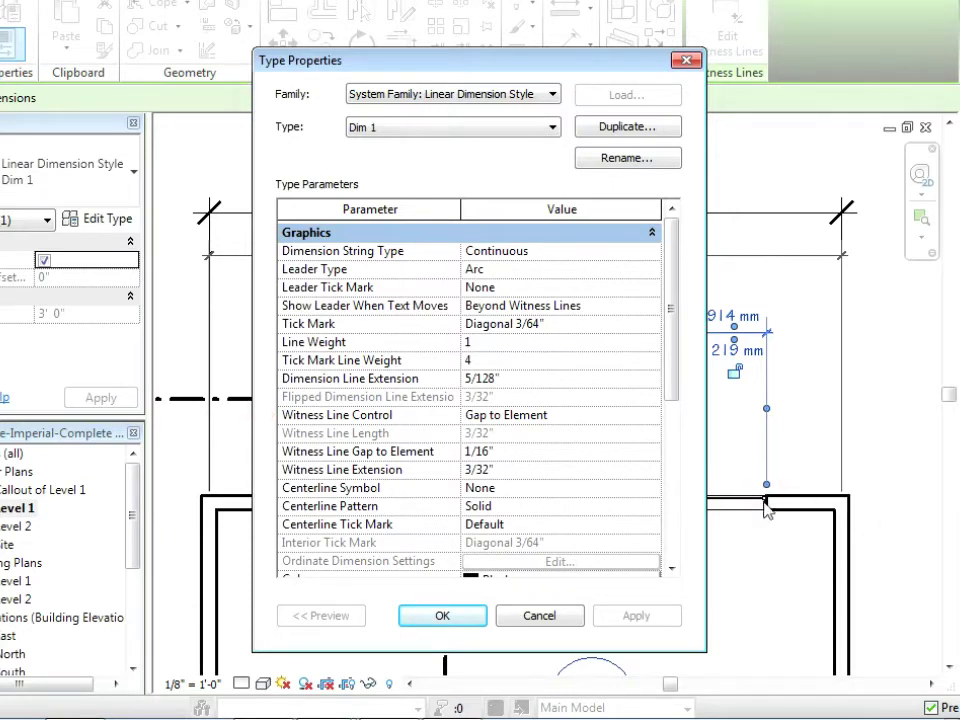
Step: Set the witness line gap to 1/8" and the witness line extension to 1 mm
left_click(538, 452)
type("1/8")
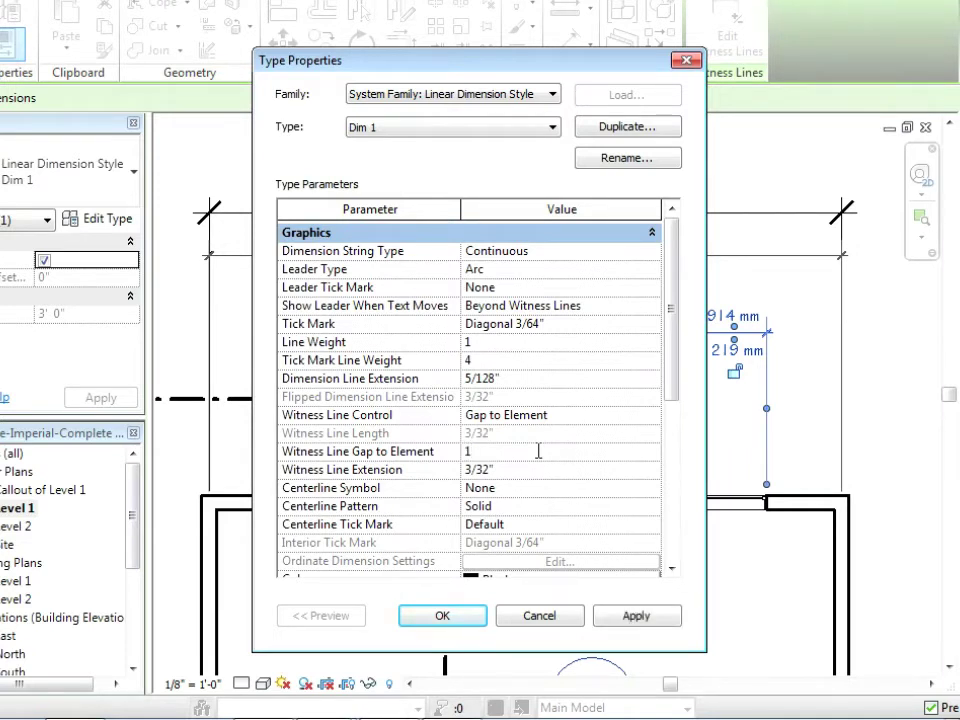
left_click(632, 620)
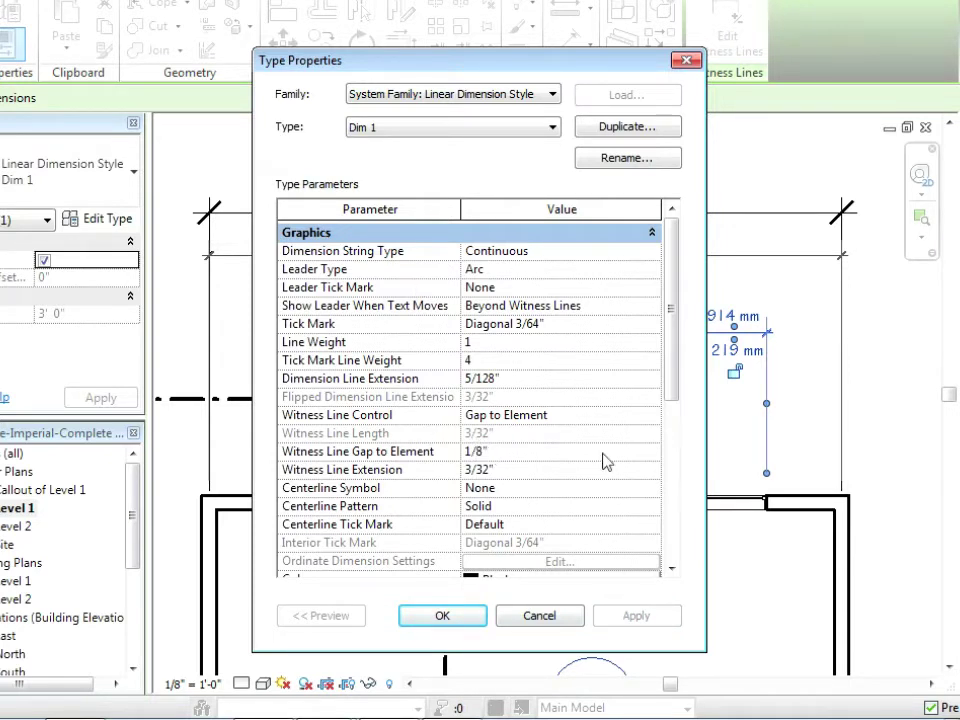
left_click(521, 453)
left_click(521, 470)
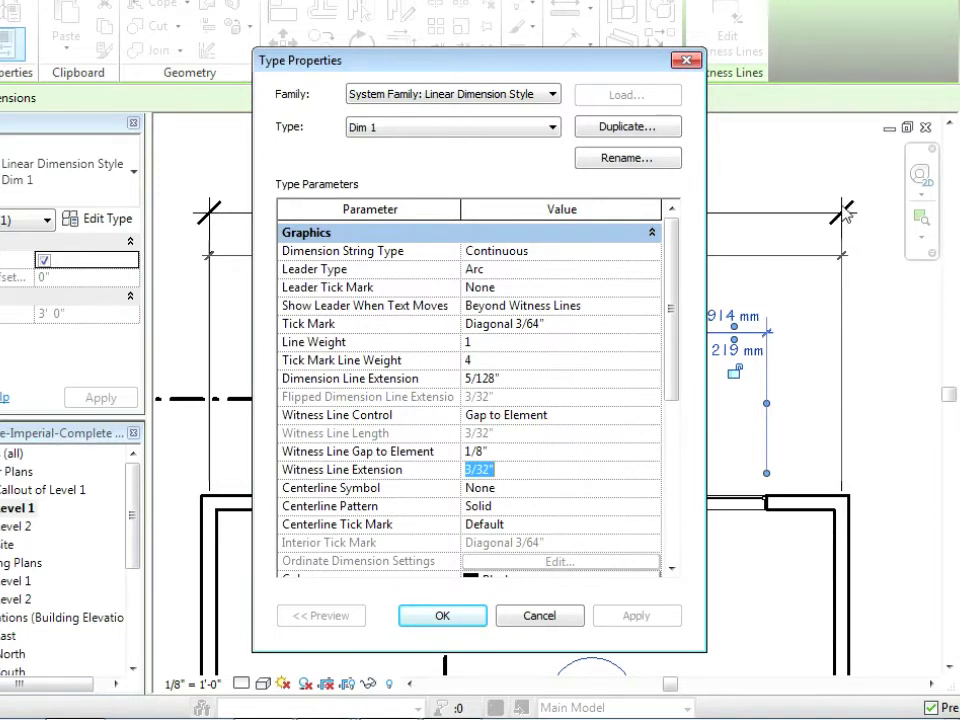
type("1mm")
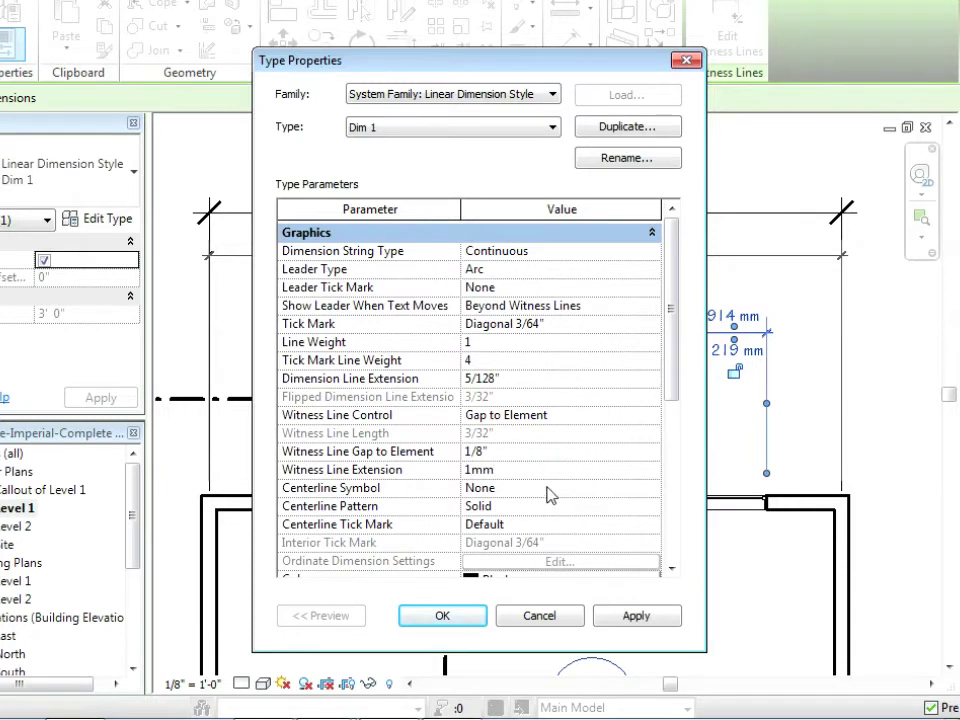
left_click(636, 617)
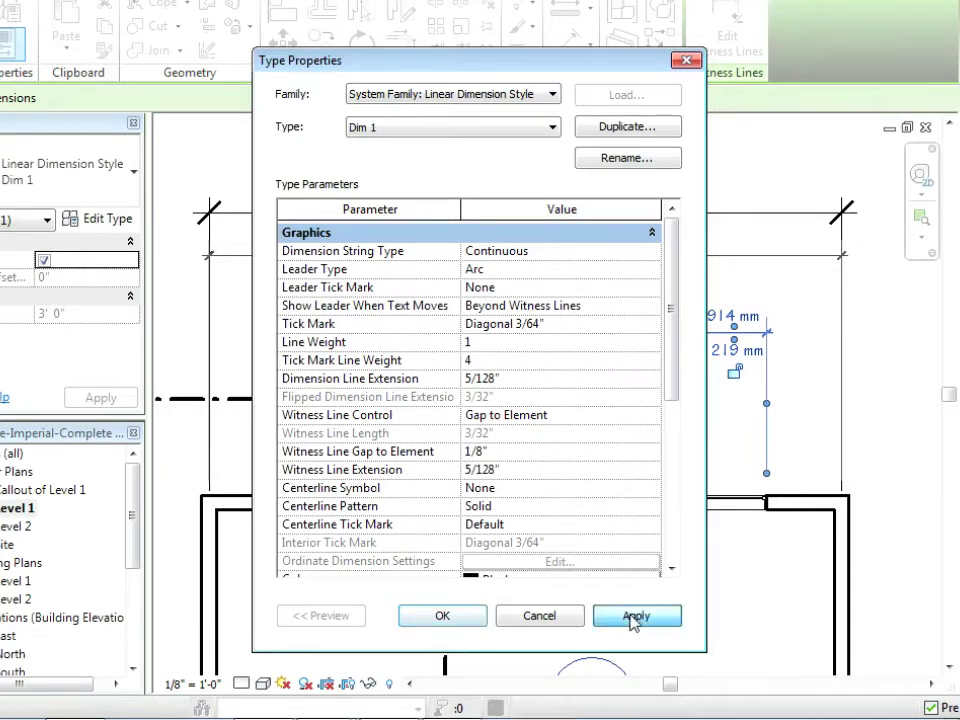
left_click(767, 330)
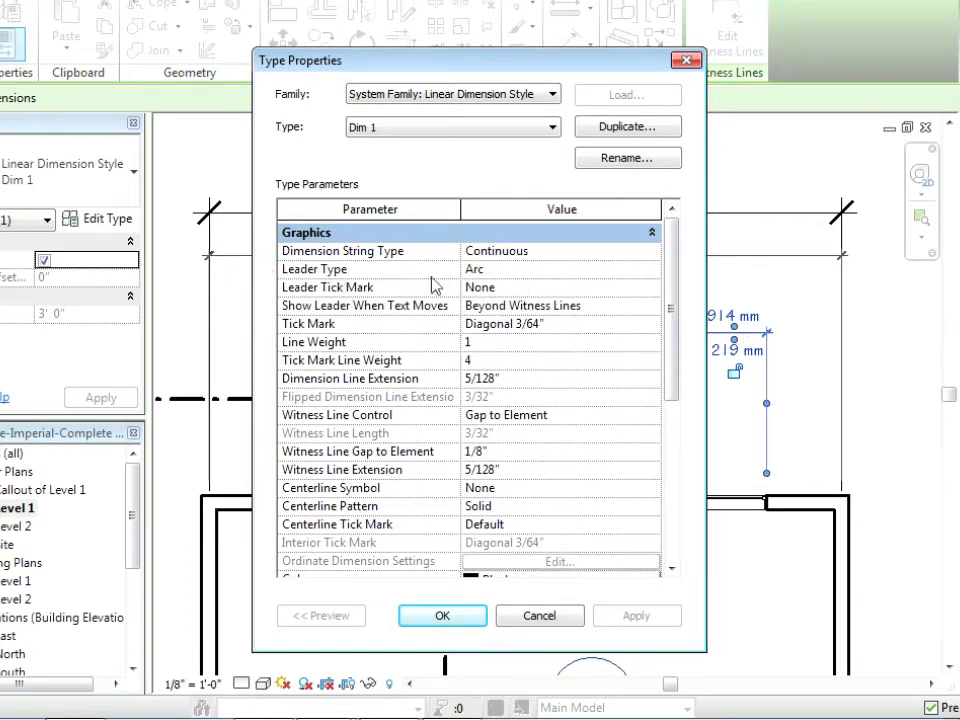
Step: Keep leader tick mark None, set Centerline Symbol to Centerline, and confirm Dim 1's settings
left_click(505, 288)
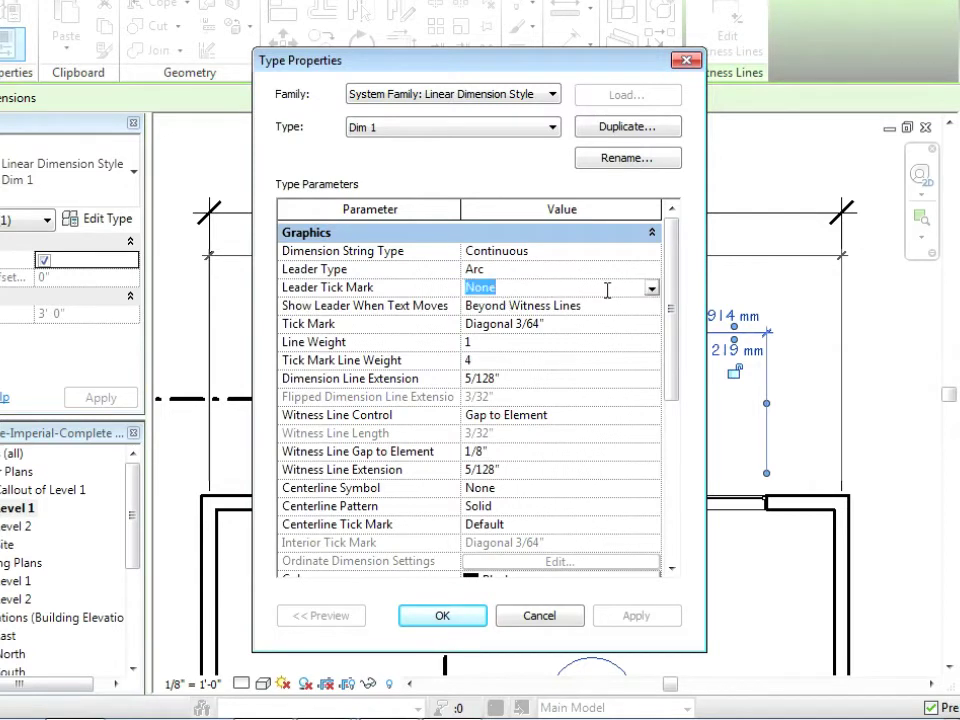
left_click(652, 290)
left_click(656, 297)
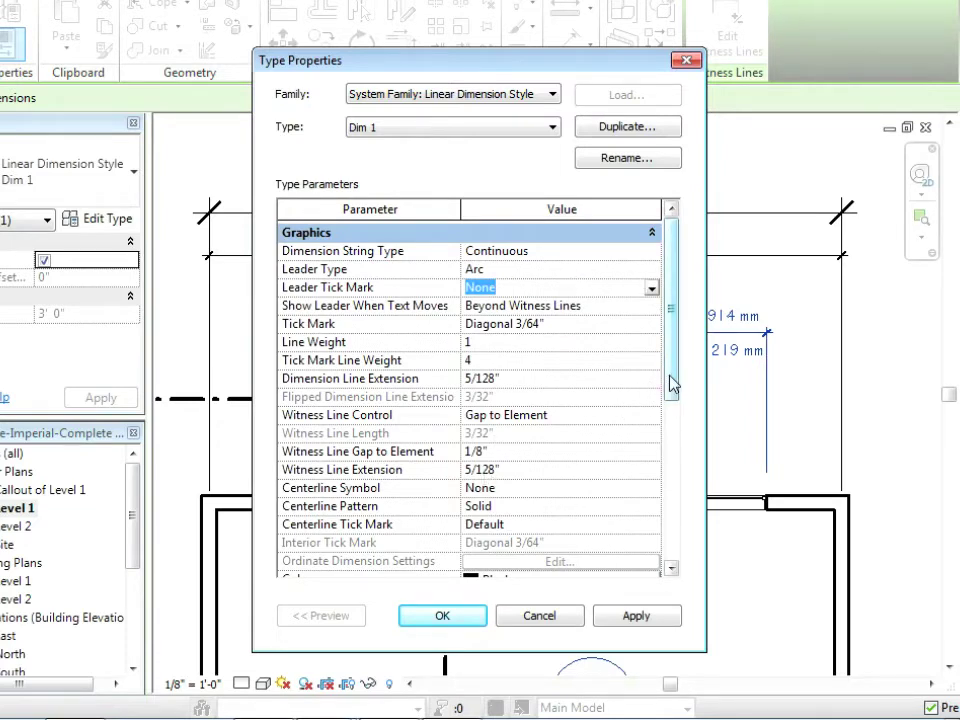
left_click_drag(672, 384, 670, 447)
left_click(611, 393)
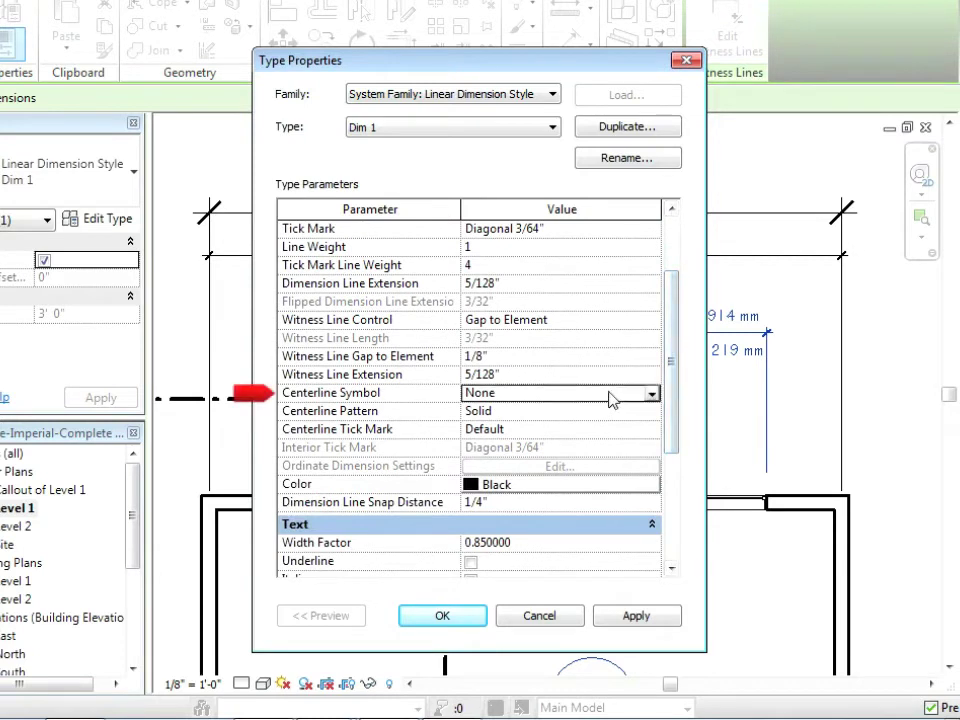
left_click(653, 395)
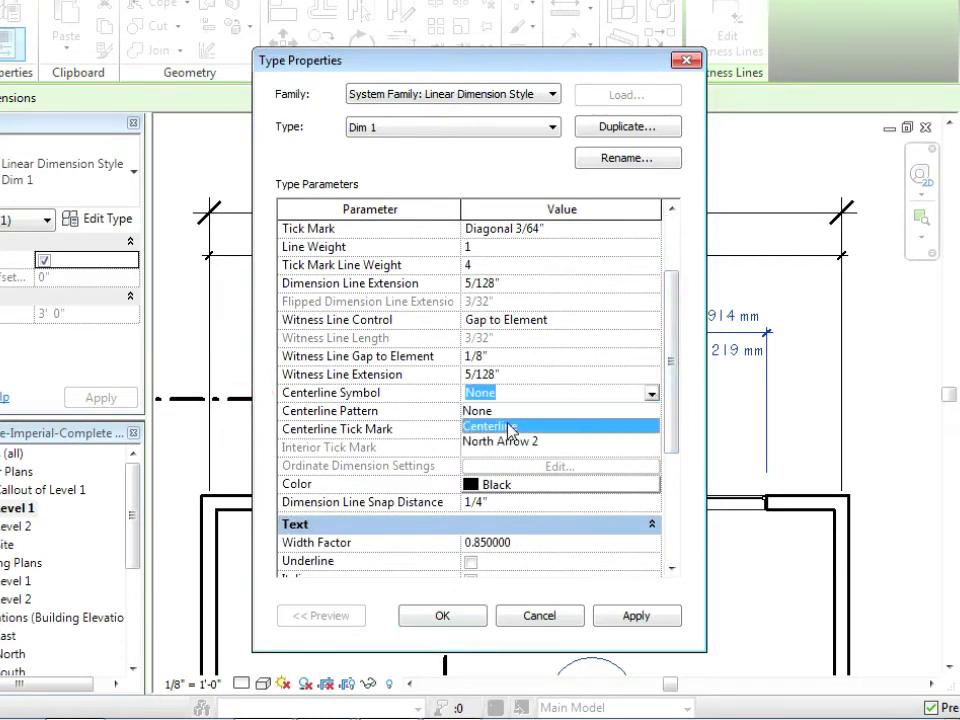
left_click(503, 428)
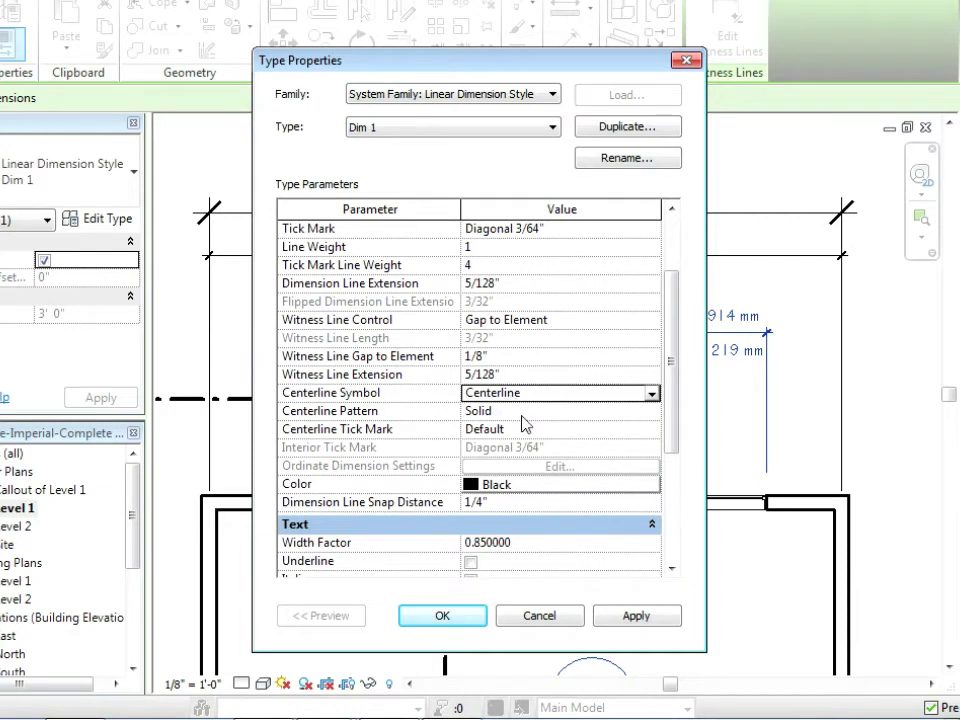
left_click(523, 413)
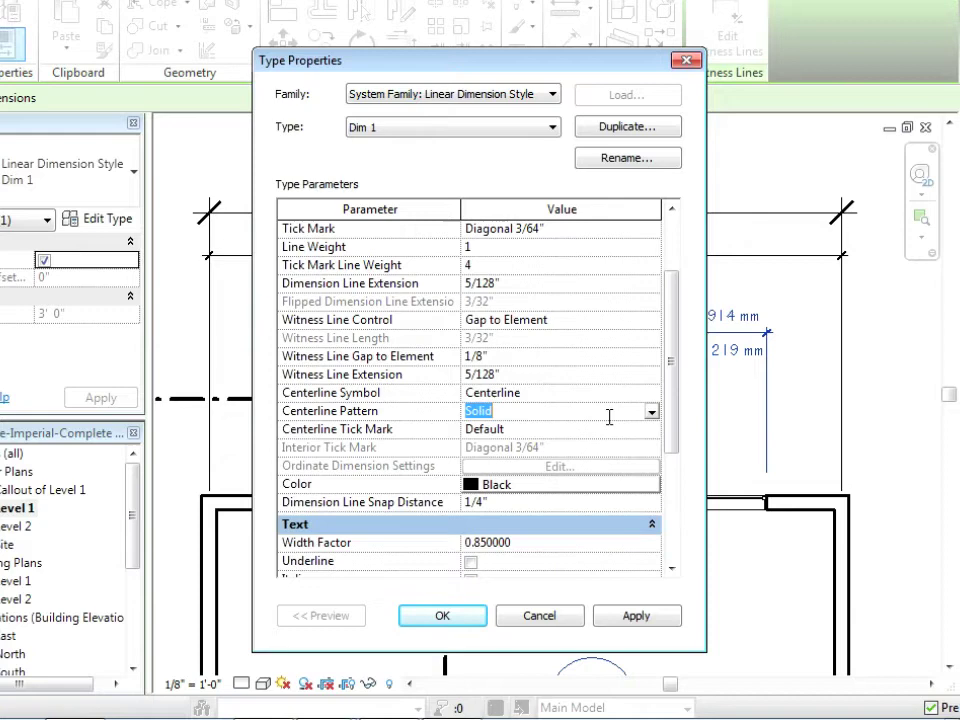
left_click(461, 617)
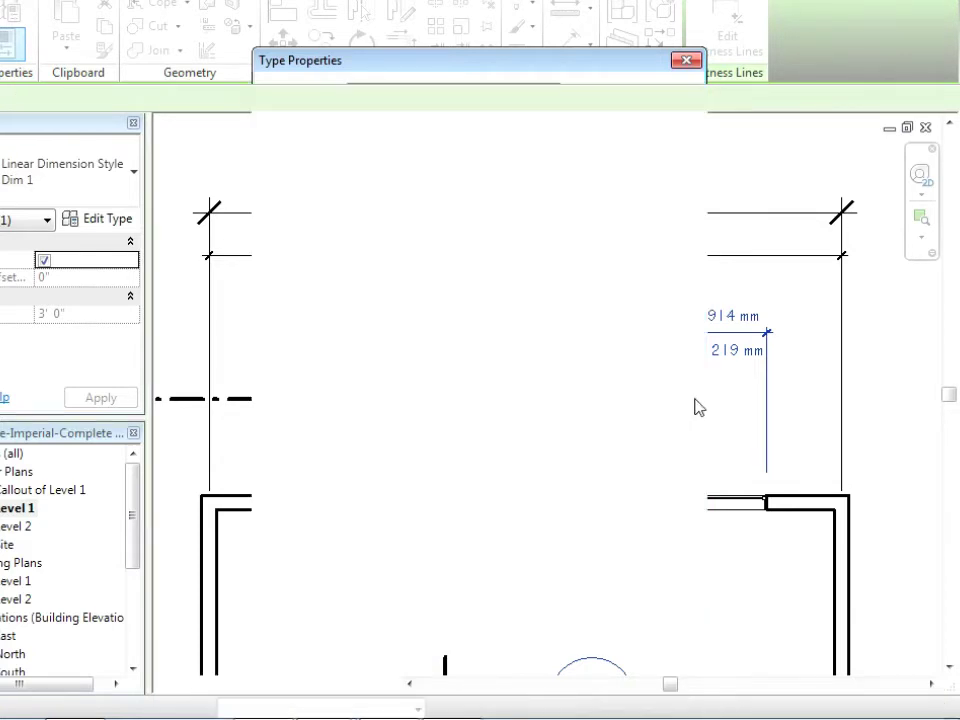
Step: Delete the 914 mm window width dimension
left_click(806, 321)
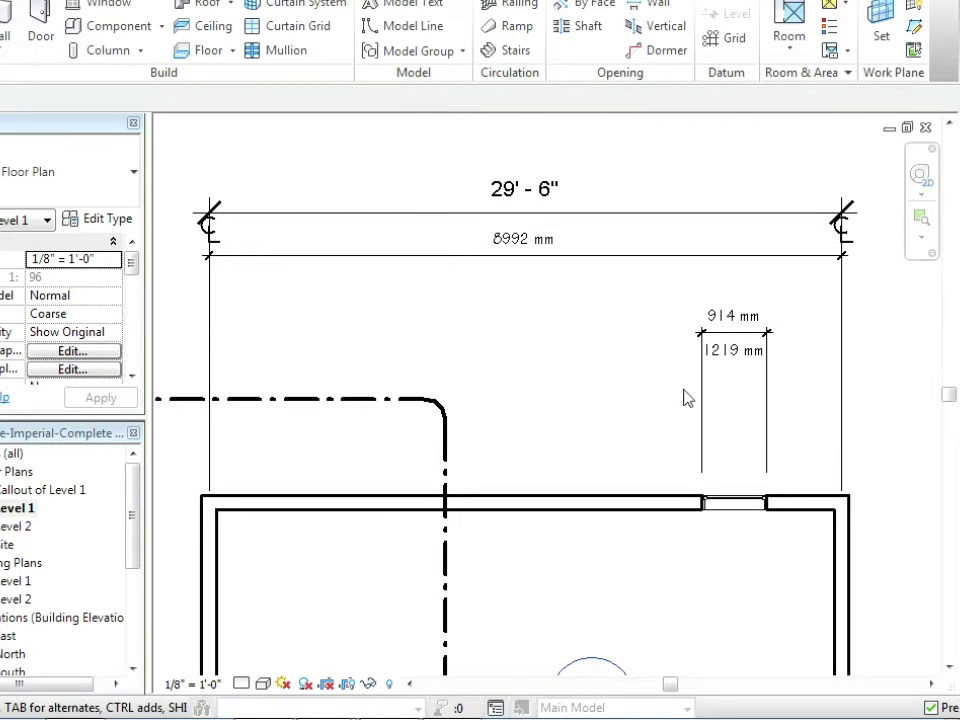
left_click(740, 343)
key("Delete")
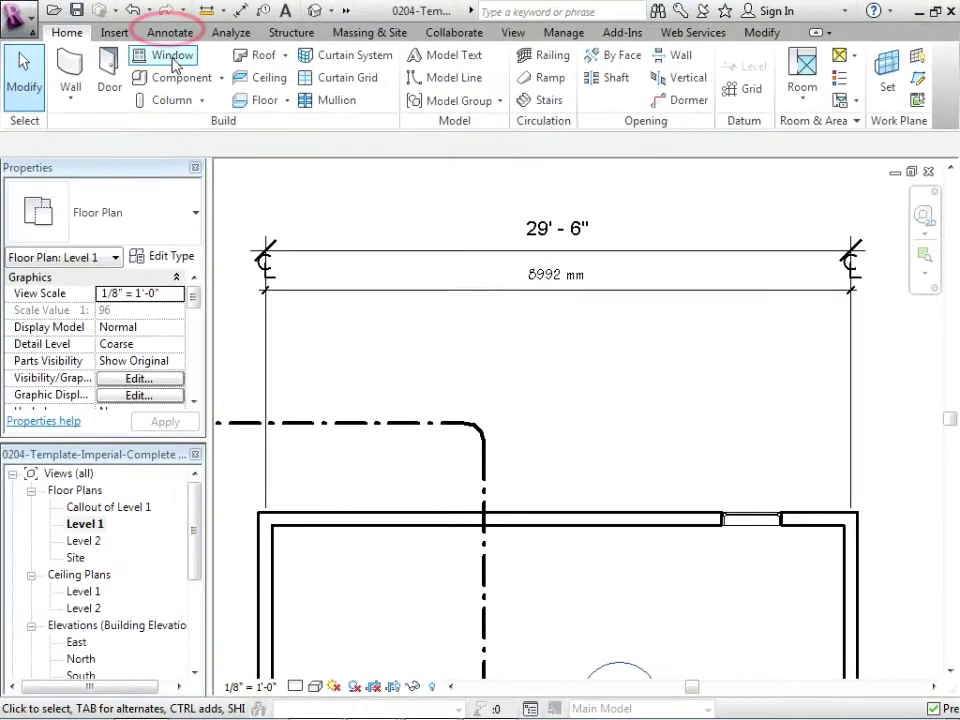
Step: Dimension right wall, window centre and left wall in Dim 1, then set the segments EQ
left_click(170, 32)
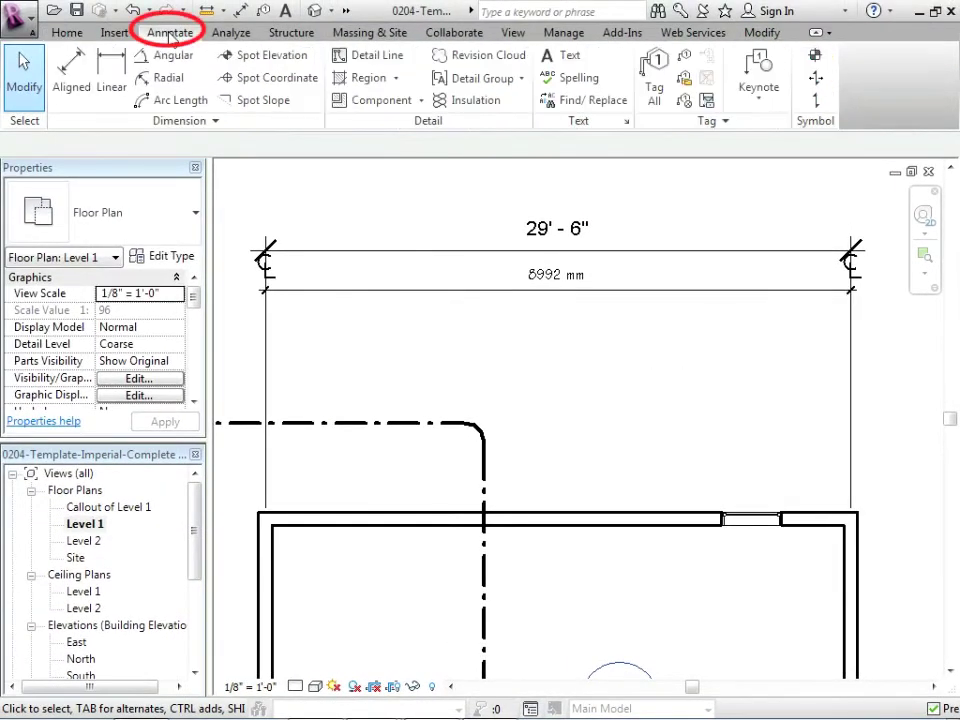
left_click(67, 72)
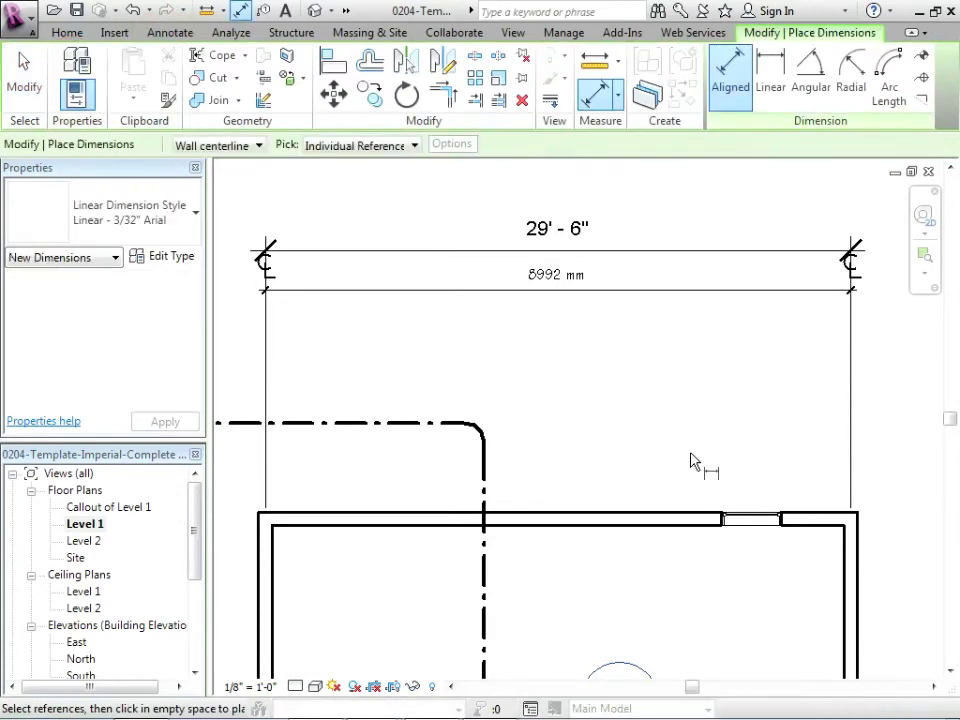
key("d")
key("i")
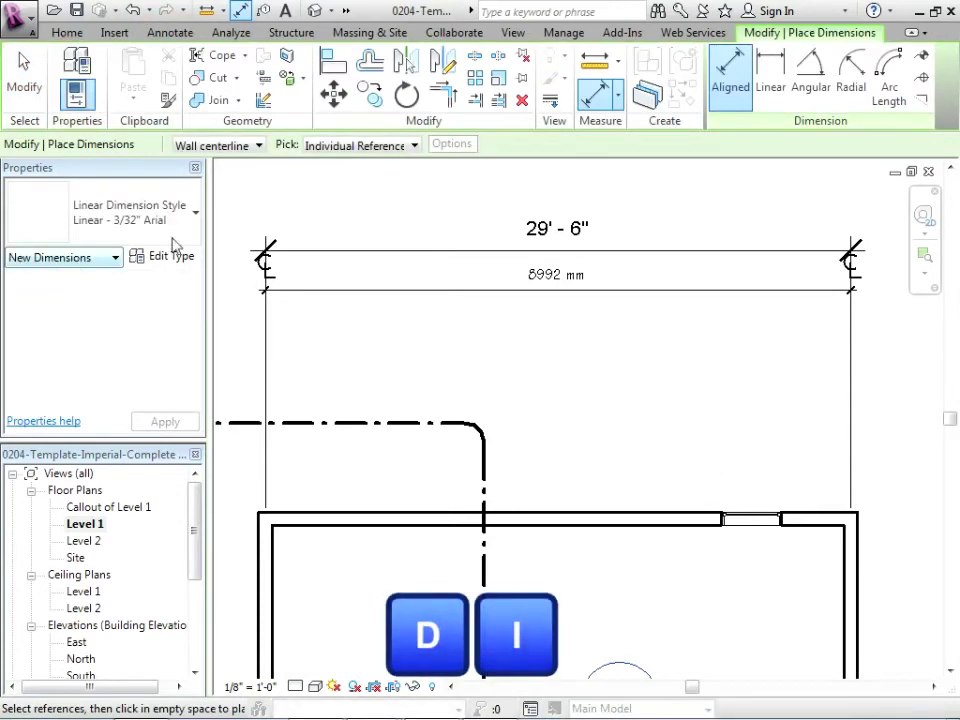
left_click(183, 232)
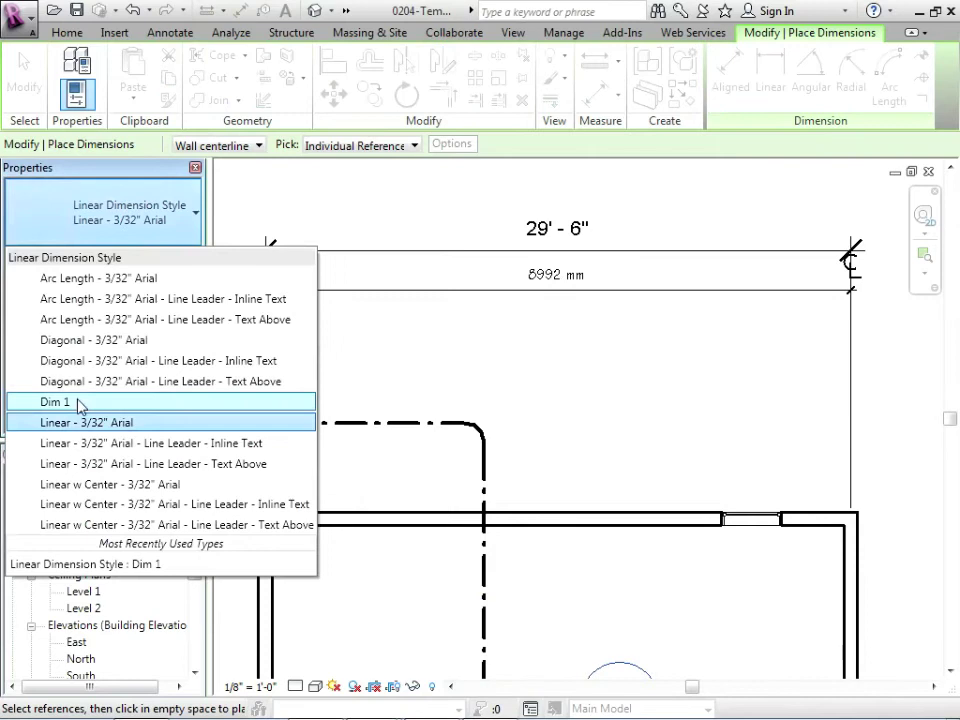
left_click(855, 560)
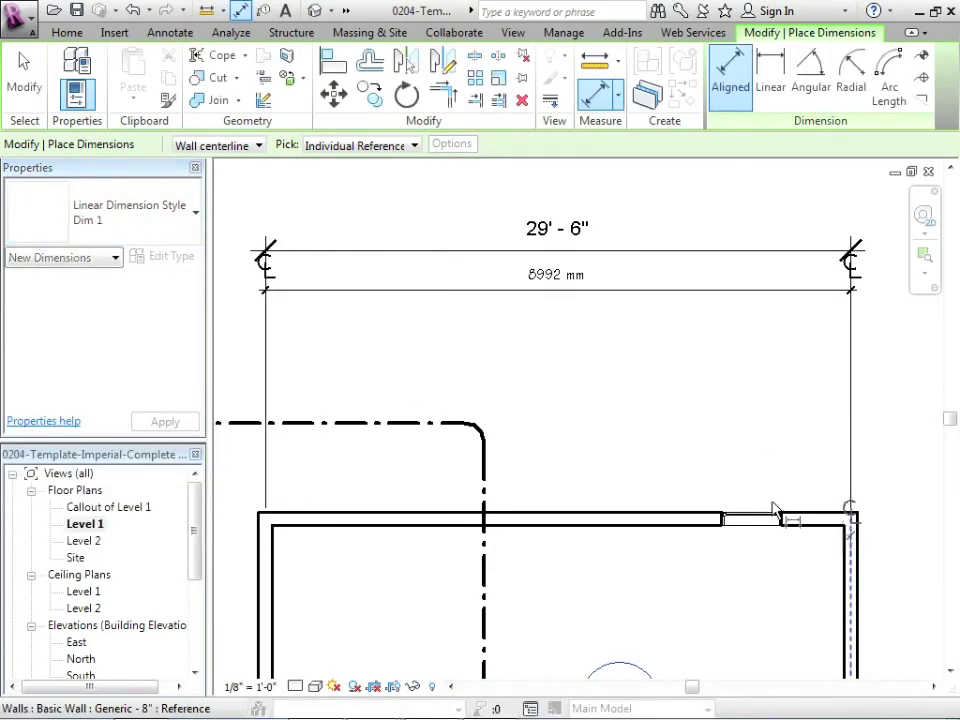
left_click(753, 522)
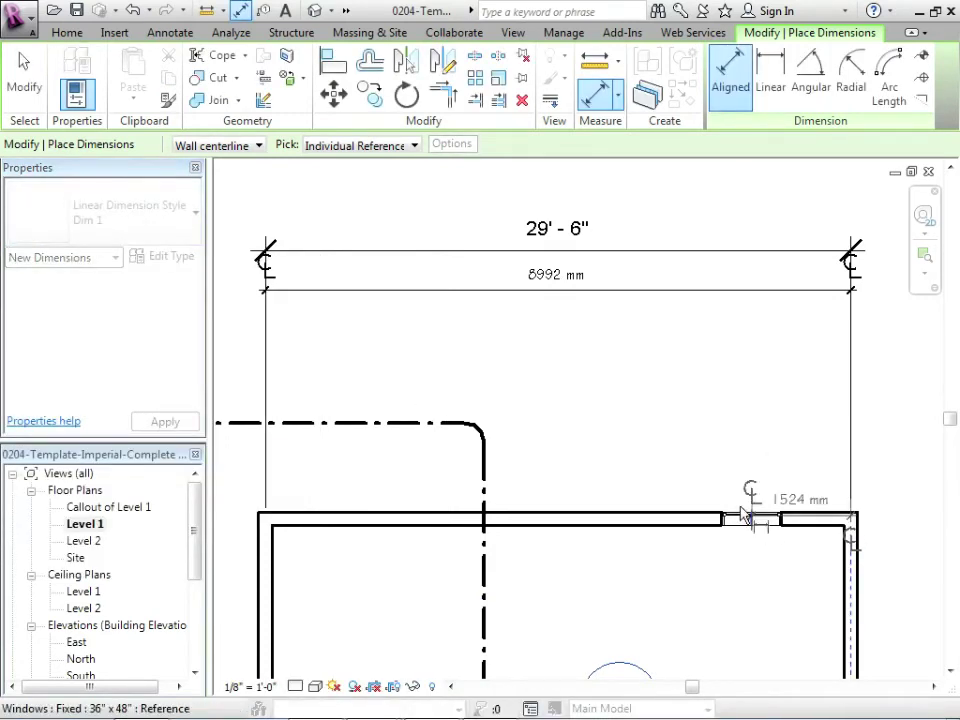
left_click(267, 555)
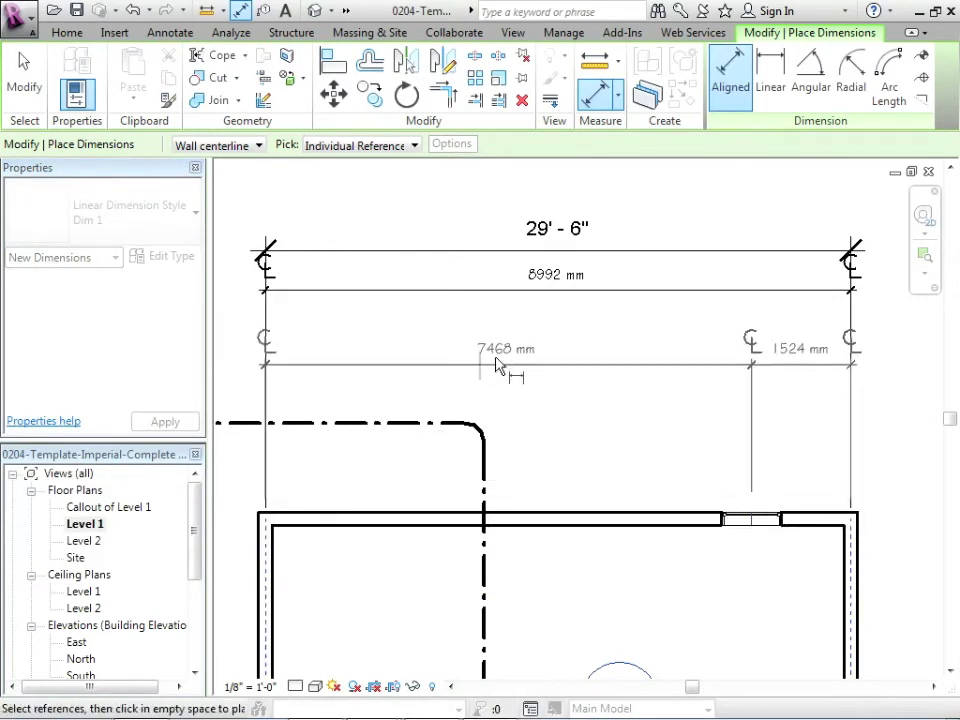
left_click(553, 364)
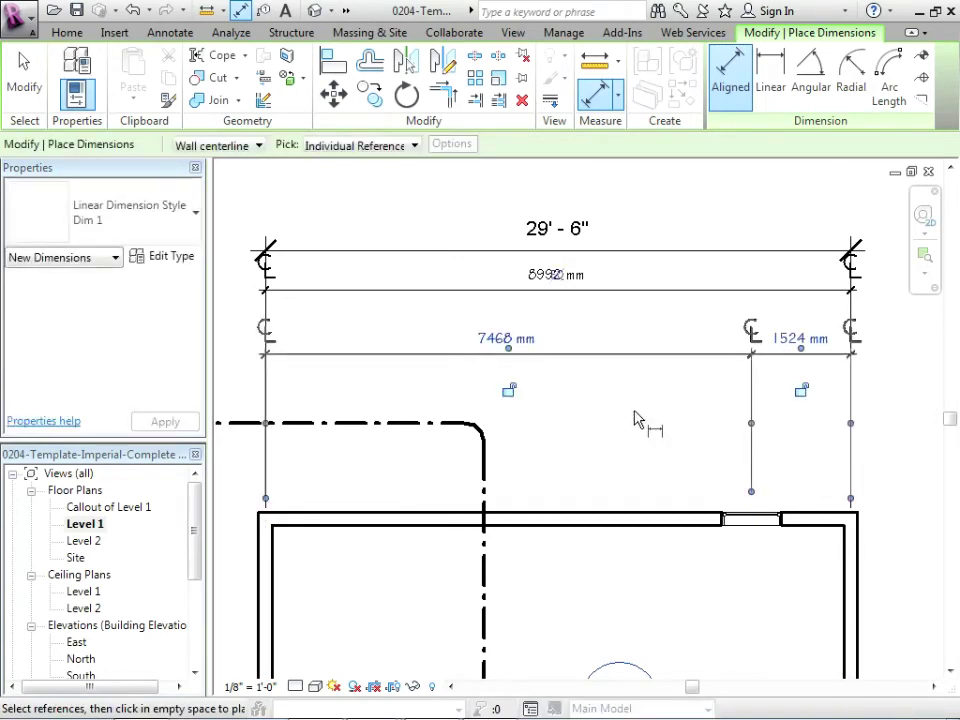
left_click(558, 278)
key("Escape")
key("Escape")
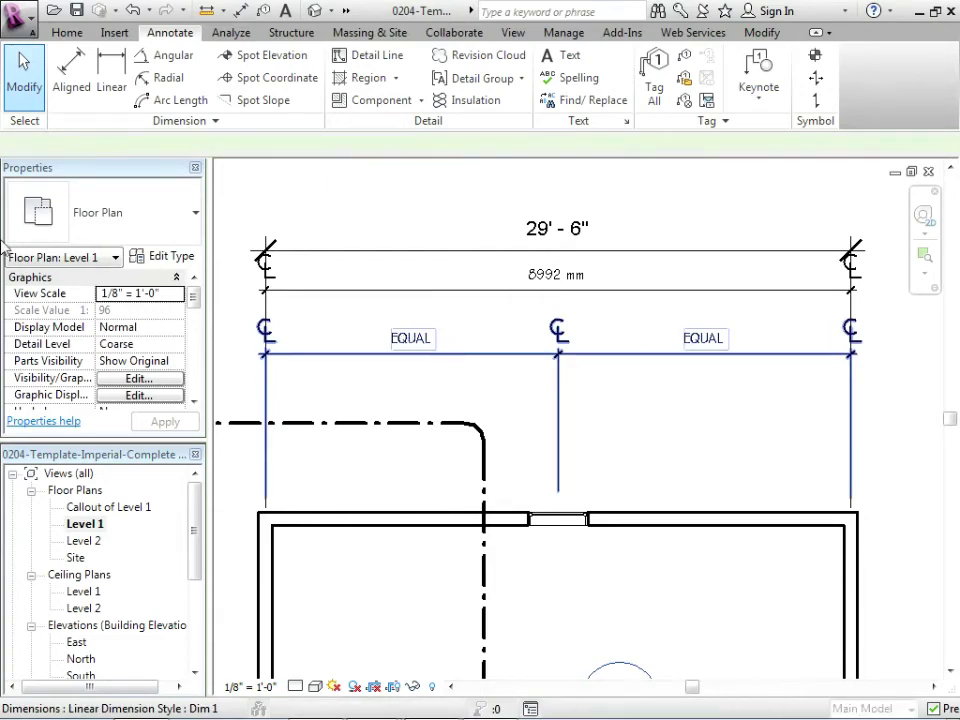
Step: Change Dim 1's Equality Text to EQ in its type properties
left_click(427, 347)
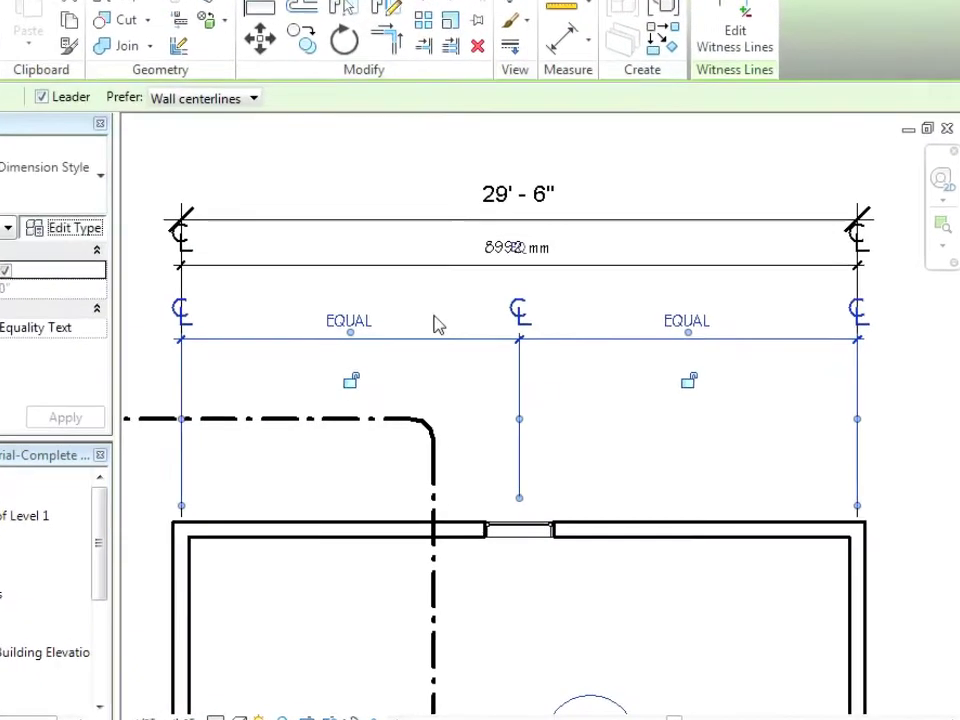
left_click(64, 228)
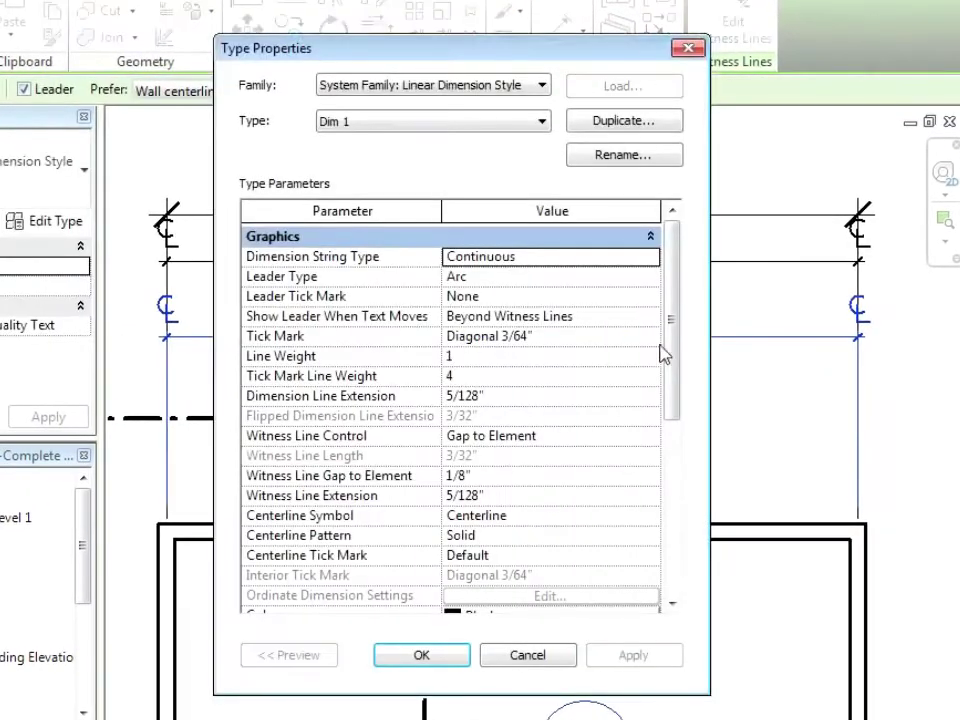
scroll(450, 425, "down", 6)
left_click(538, 606)
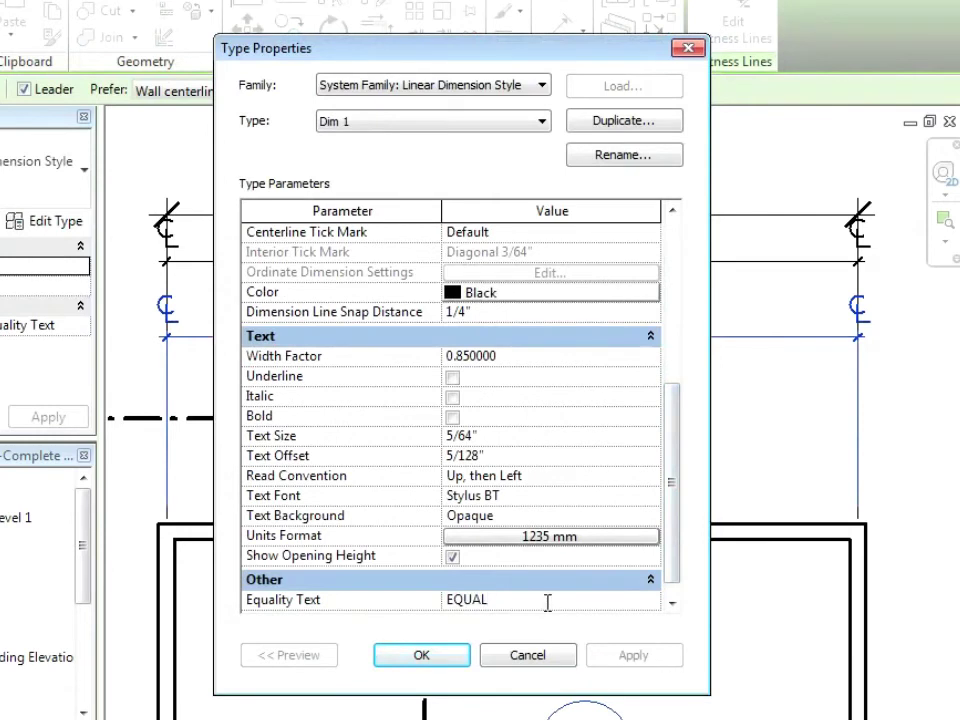
key("BackSpace")
key("BackSpace")
key("BackSpace")
left_click(440, 658)
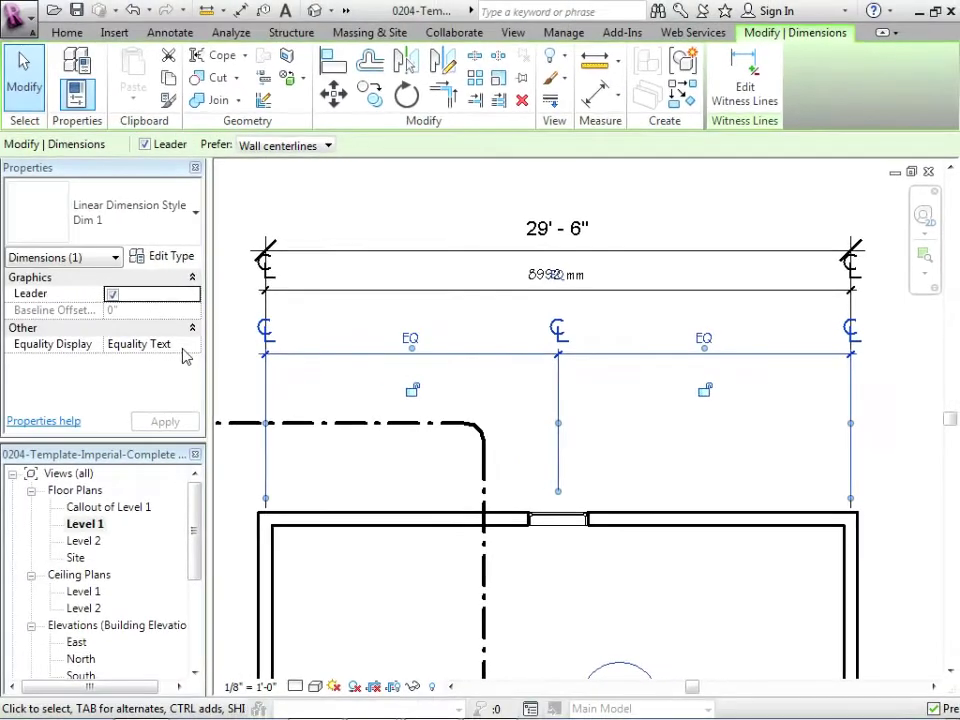
Step: Toggle the equal string's Equality Display to Value and back, and nudge it slightly higher
left_click(194, 346)
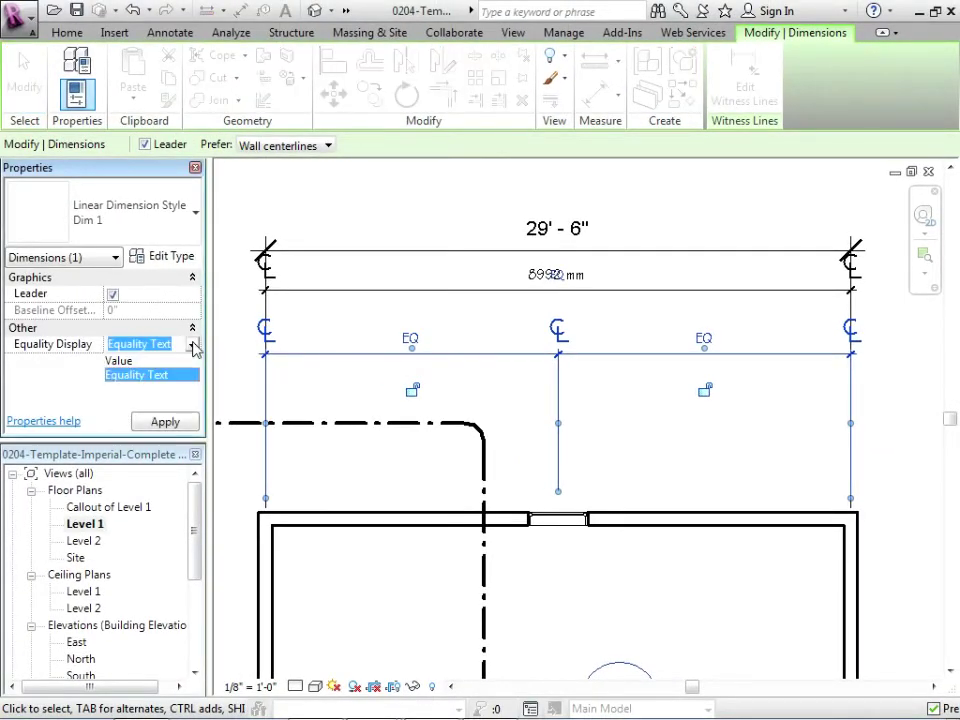
left_click(119, 360)
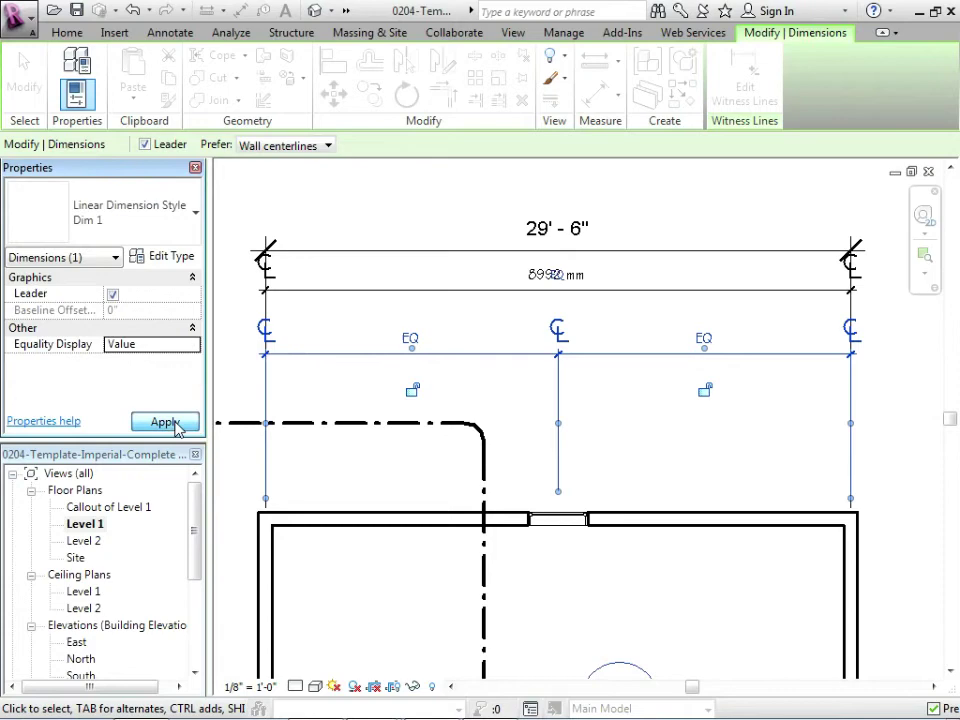
left_click(165, 422)
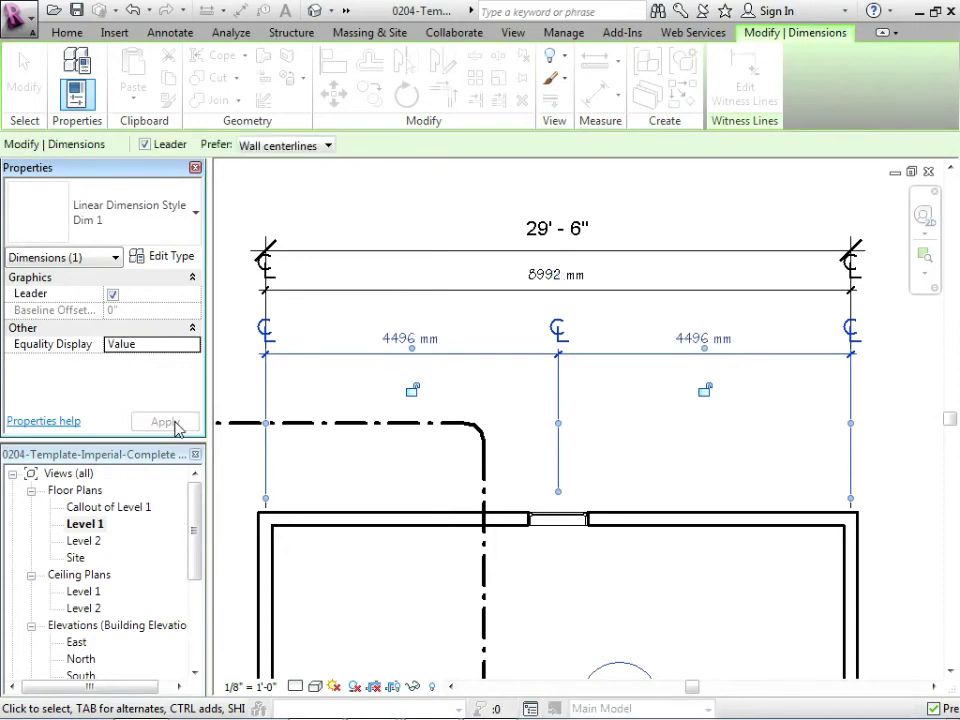
left_click(193, 343)
left_click(191, 344)
left_click(175, 377)
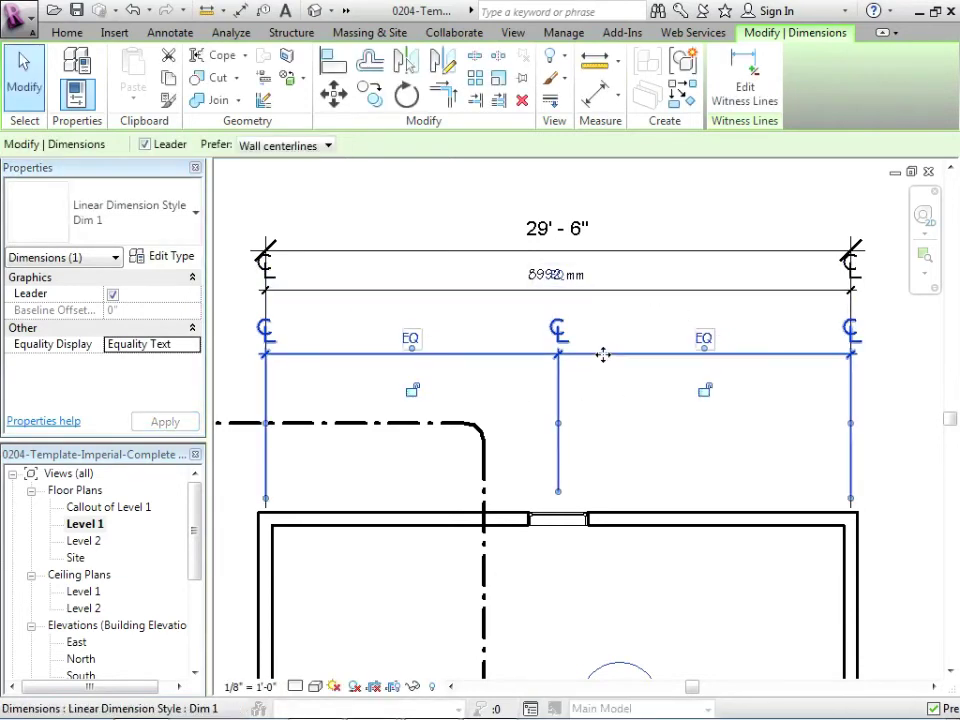
left_click_drag(603, 355, 602, 337)
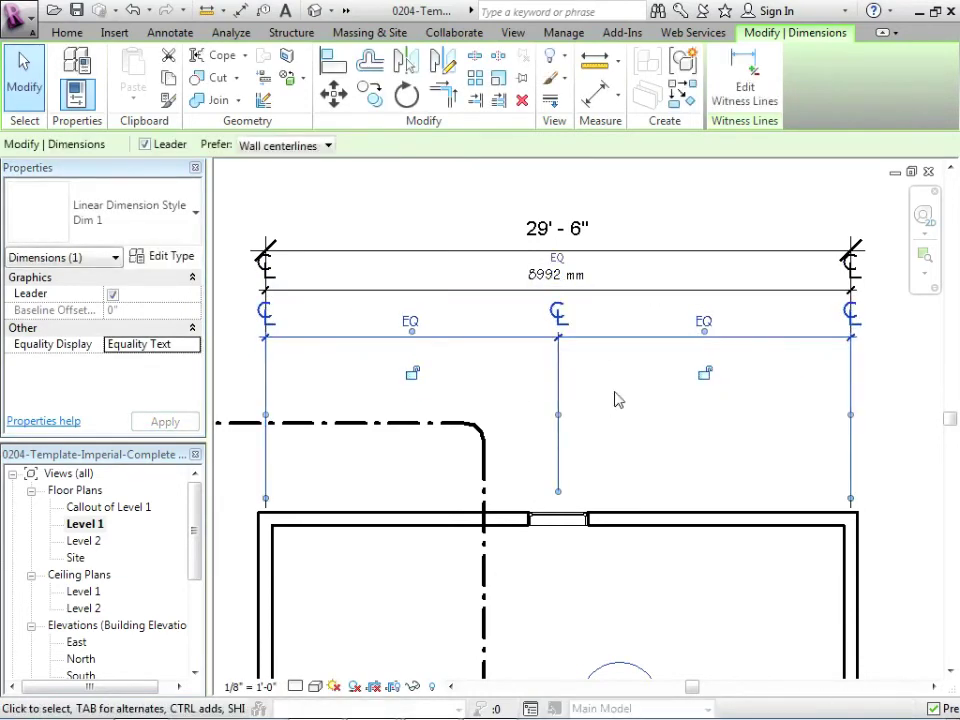
left_click(162, 258)
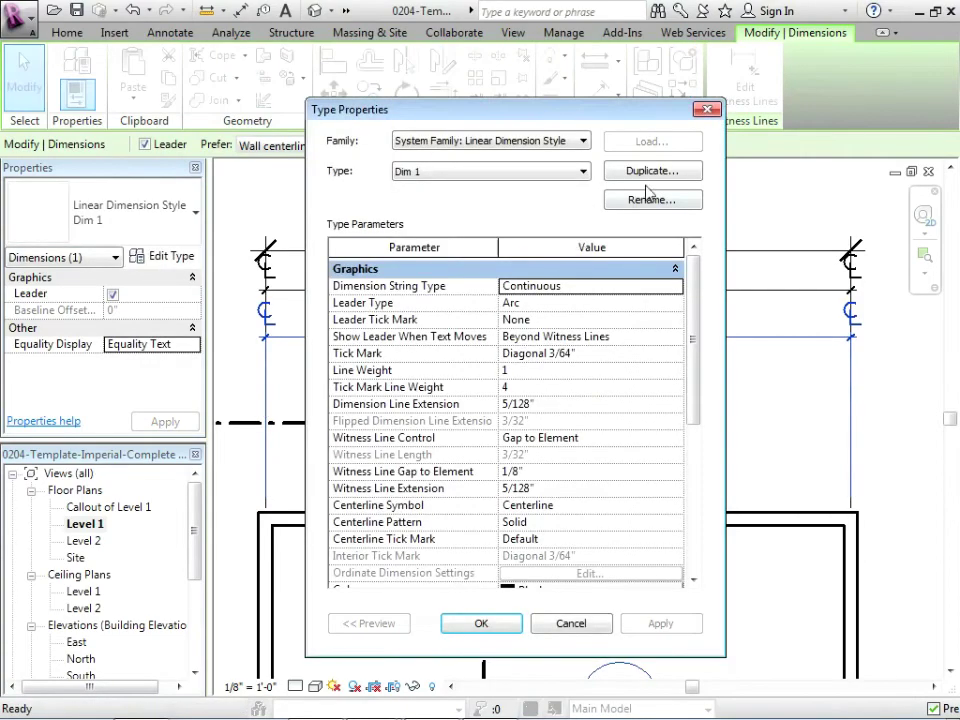
Step: Duplicate Dim 1 as Dim 2 using feet and fractional inches, nearest 1/4", suppressing 0 feet
left_click(649, 173)
left_click(537, 403)
left_click_drag(693, 388, 716, 574)
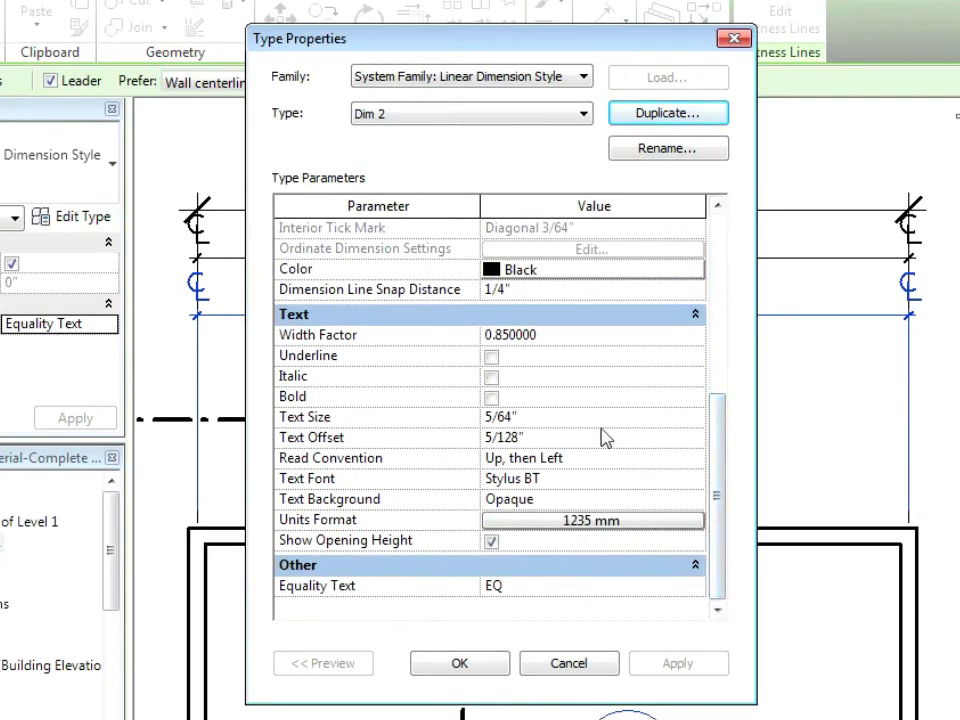
left_click(566, 521)
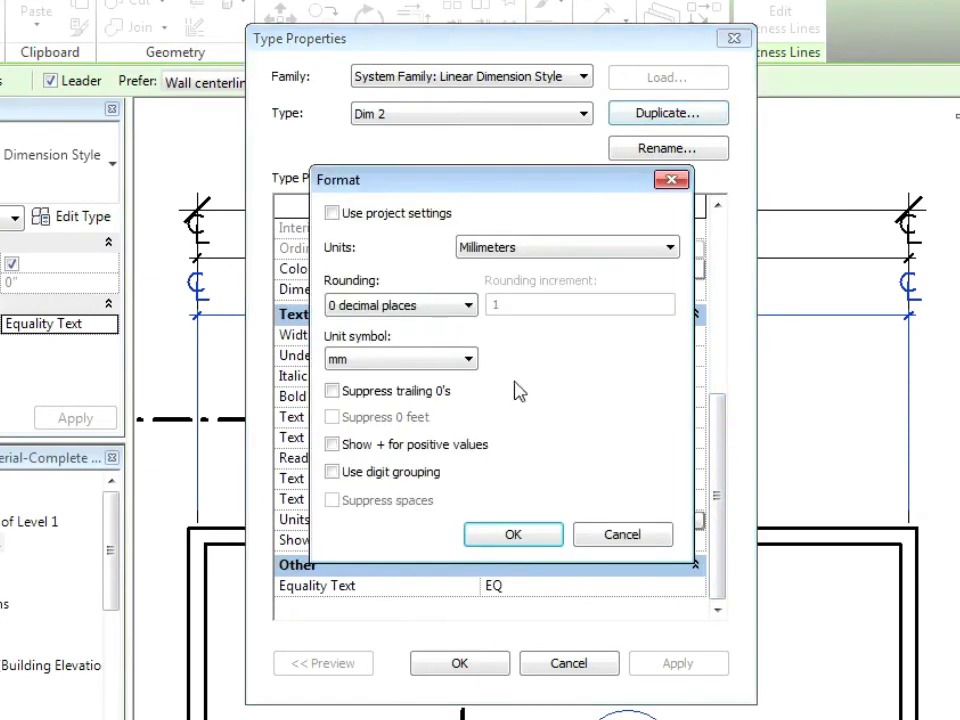
left_click(481, 245)
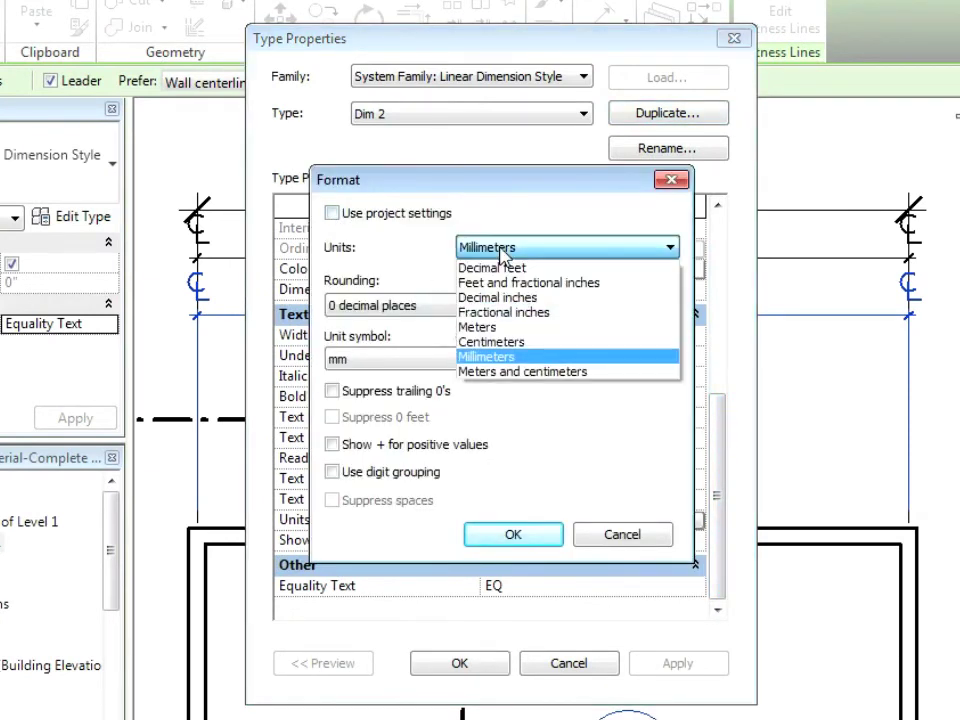
left_click(512, 281)
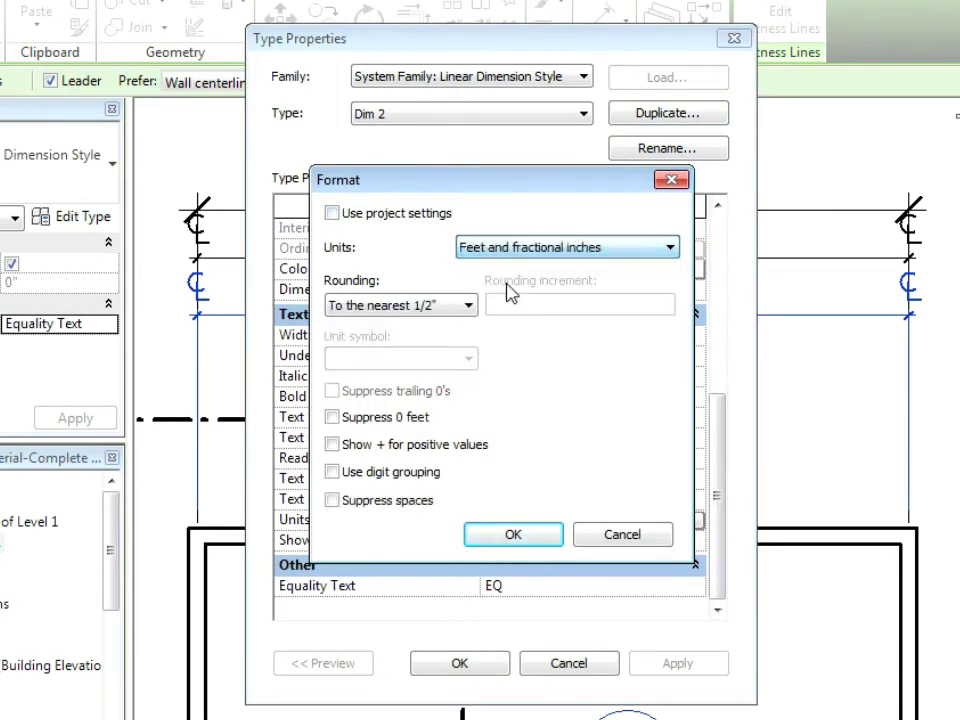
left_click(332, 418)
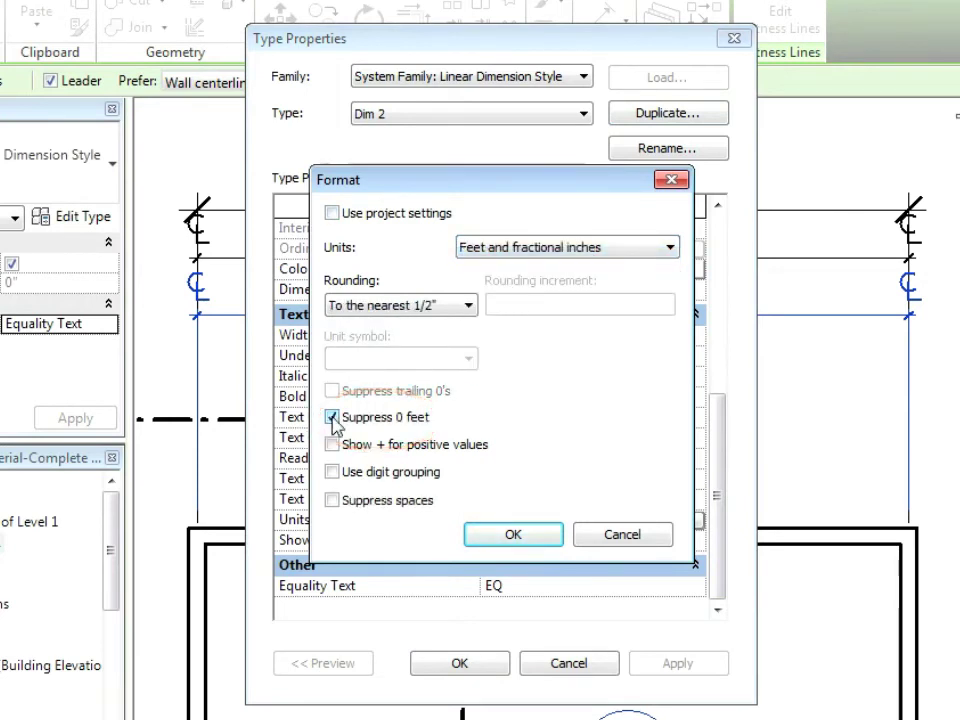
left_click(422, 308)
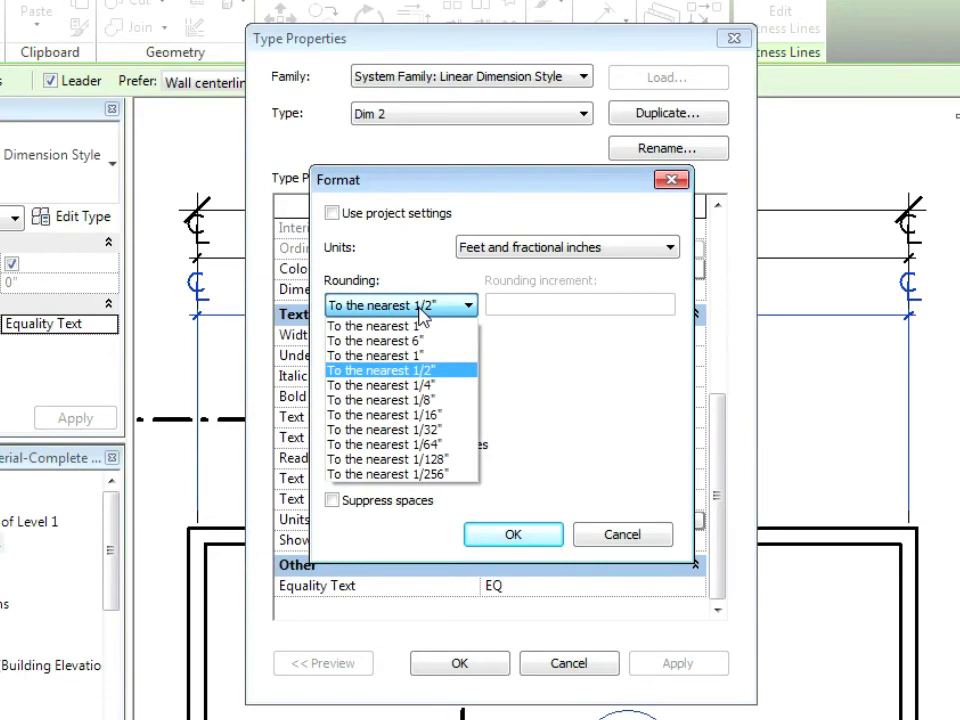
left_click(432, 387)
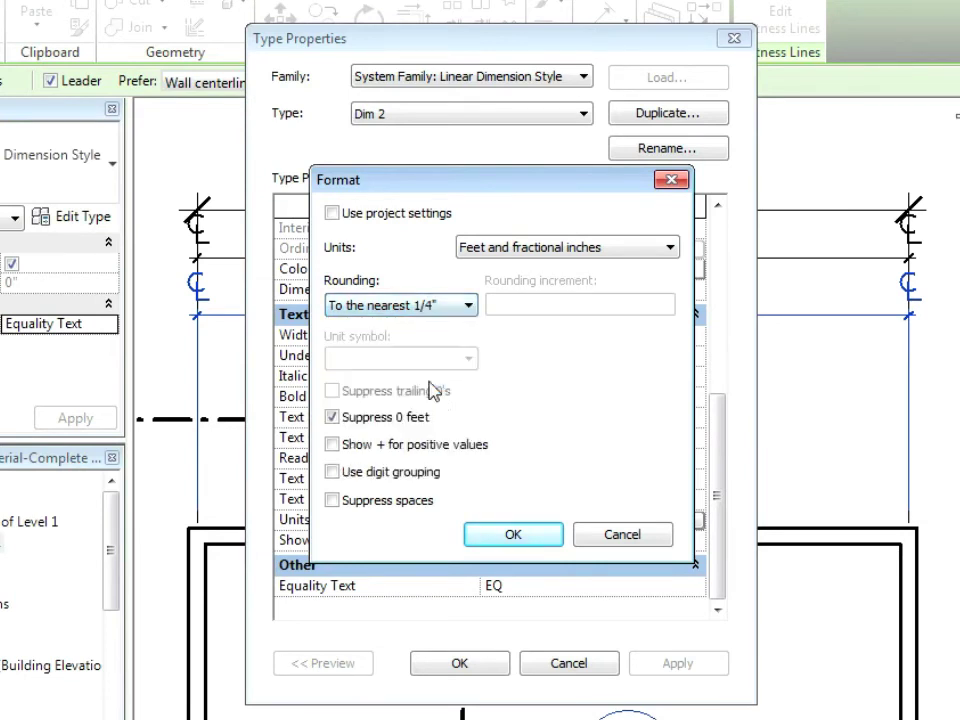
left_click(513, 536)
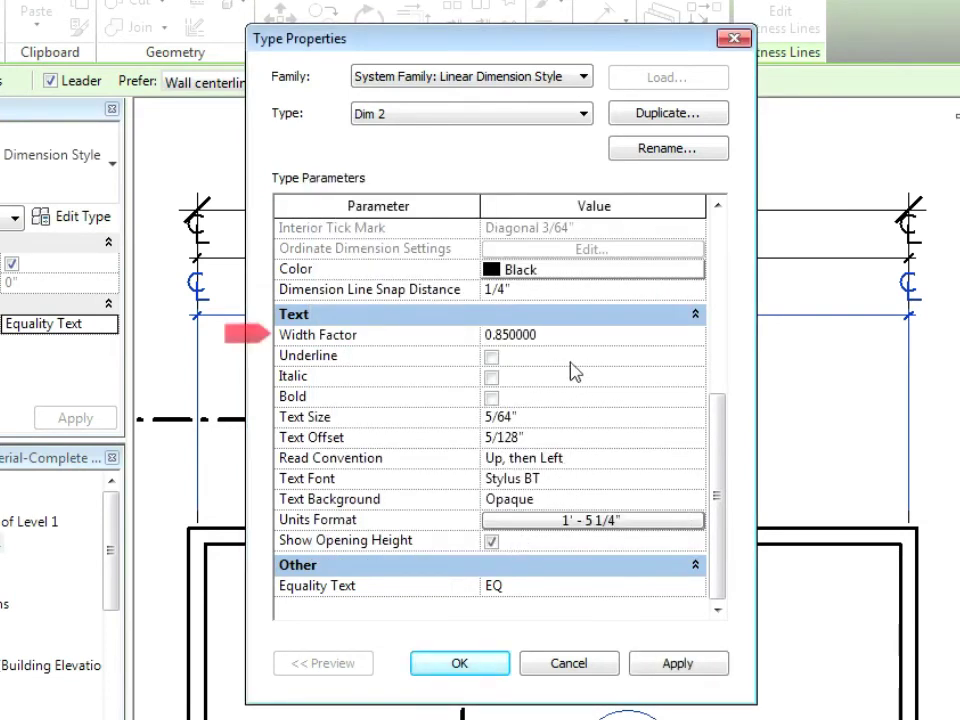
Step: Give Dim 2 width factor 0.9, no opening height and Centerline Symbol None
left_click(576, 332)
type(".")
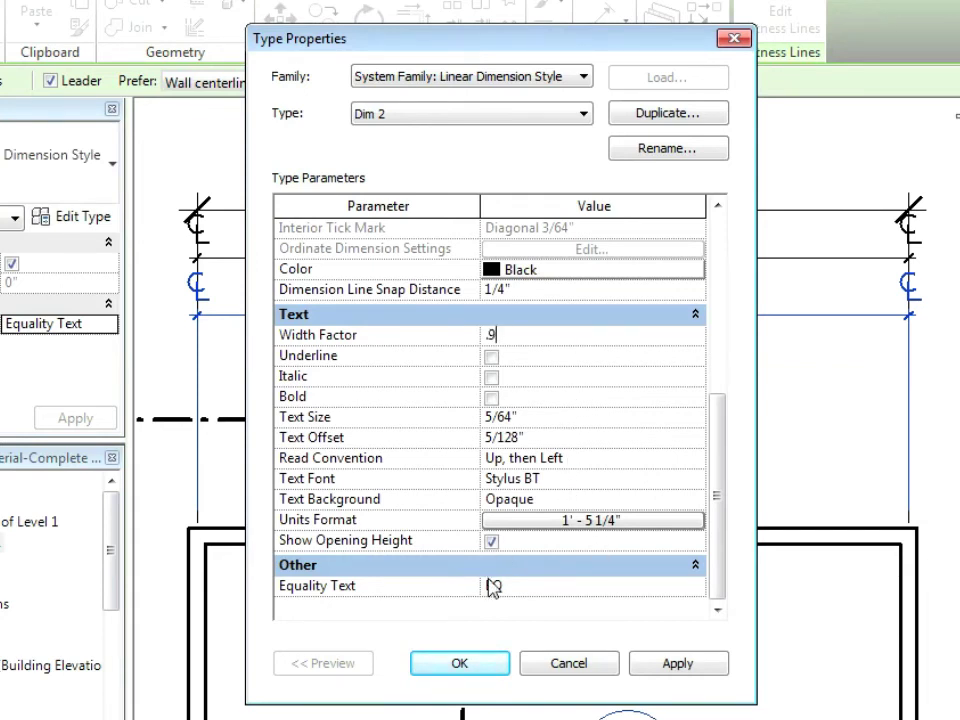
type("9")
left_click(491, 540)
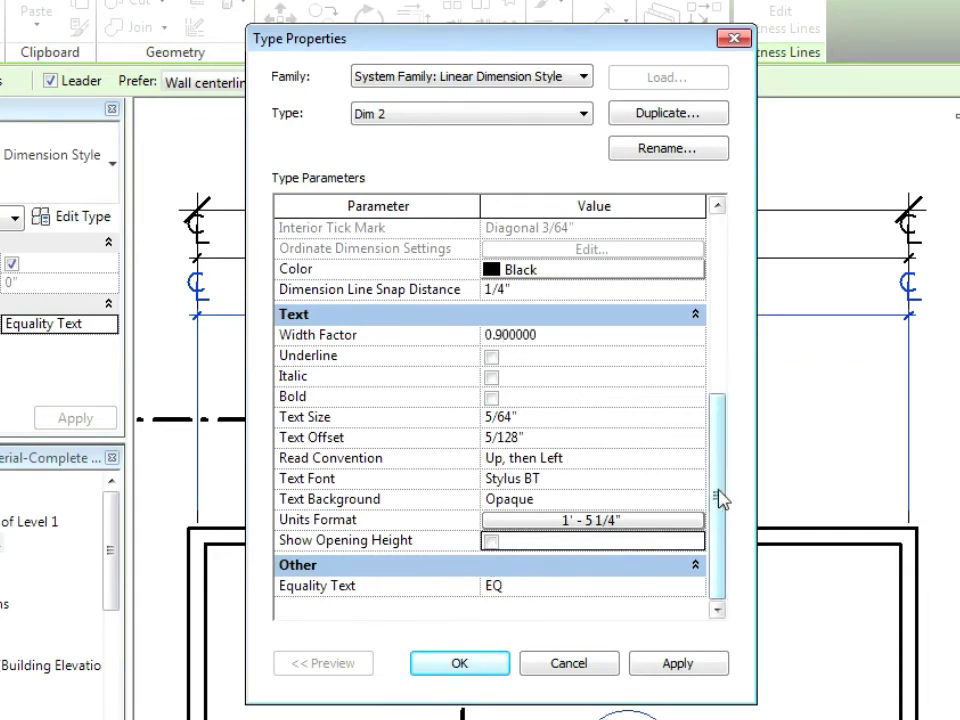
left_click_drag(720, 503, 720, 318)
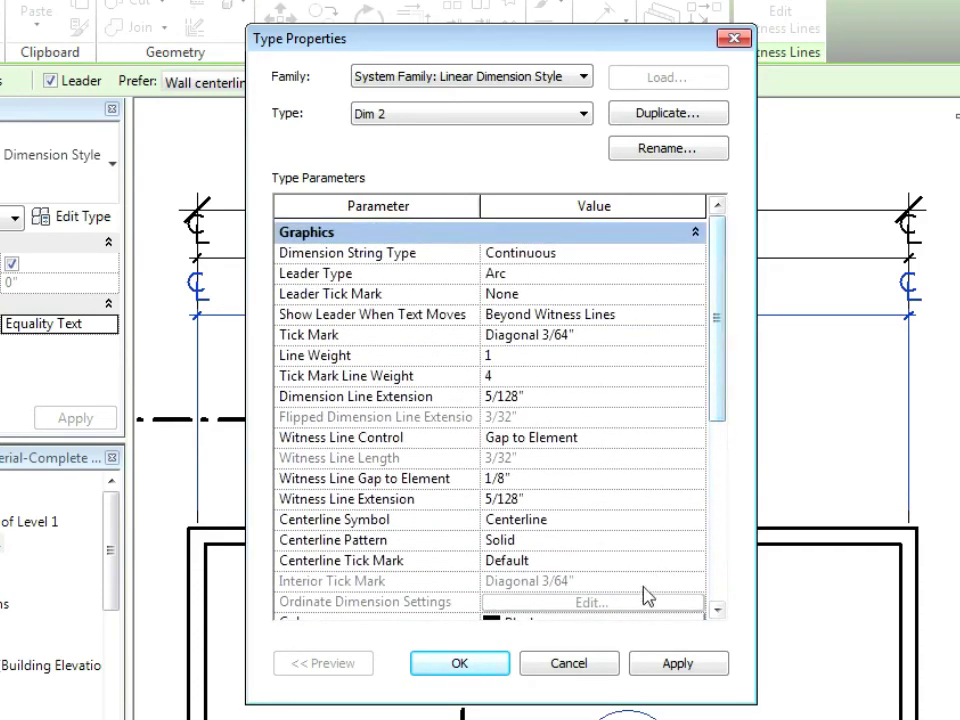
left_click(495, 666)
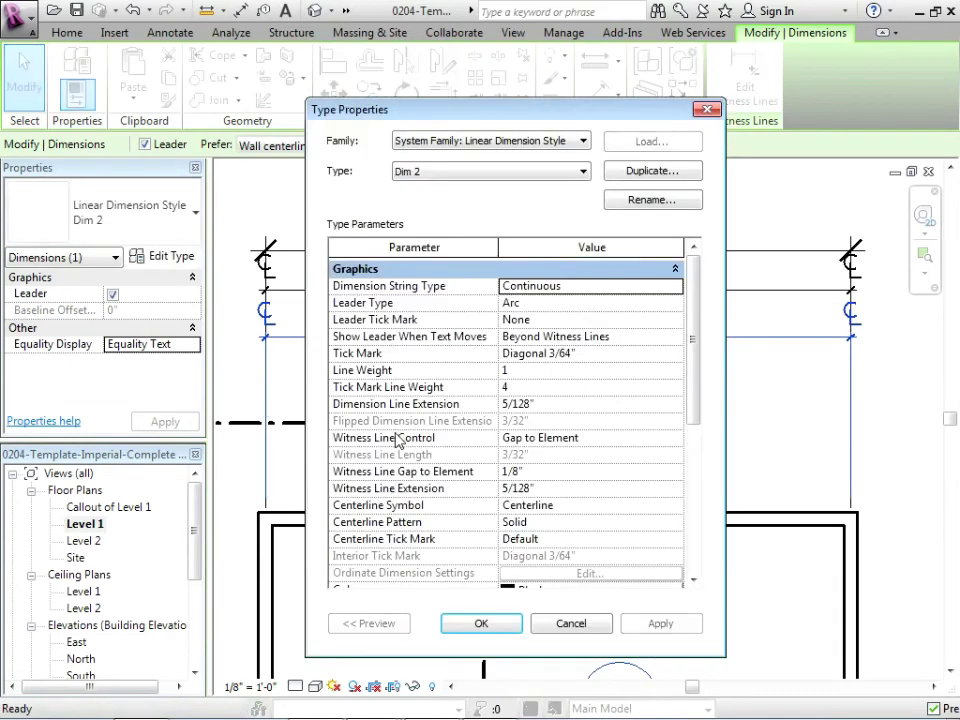
left_click(585, 505)
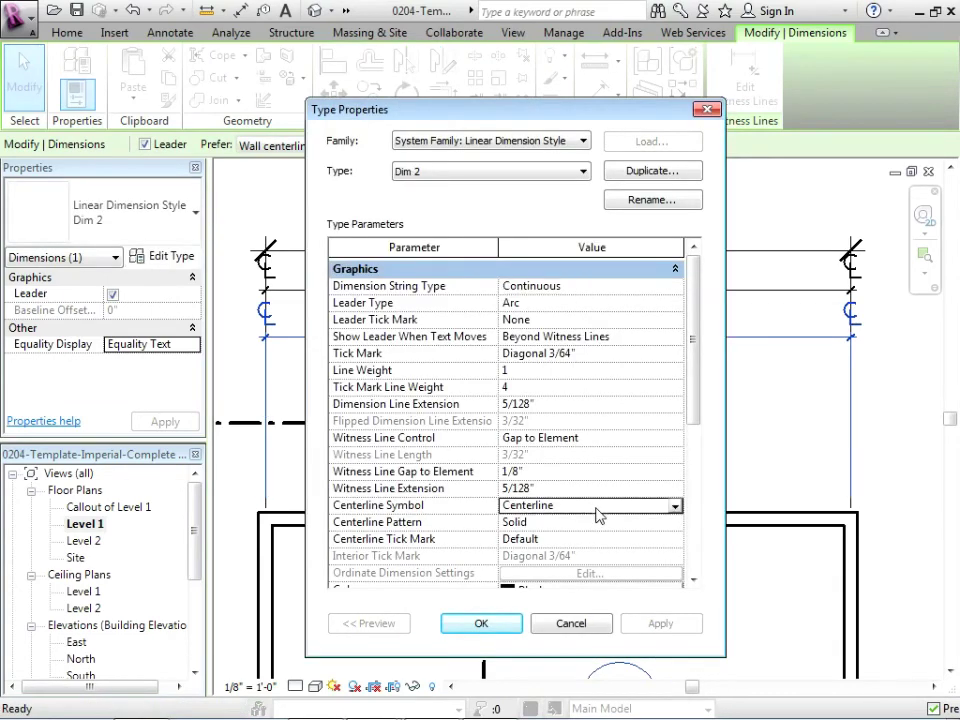
left_click(676, 508)
left_click(520, 522)
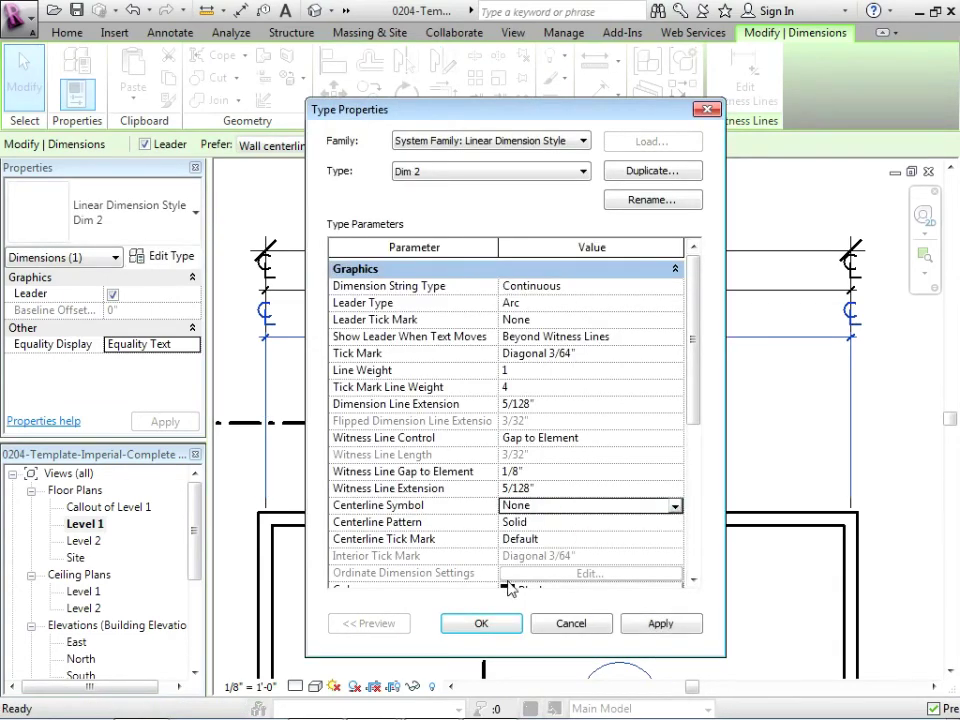
left_click(481, 623)
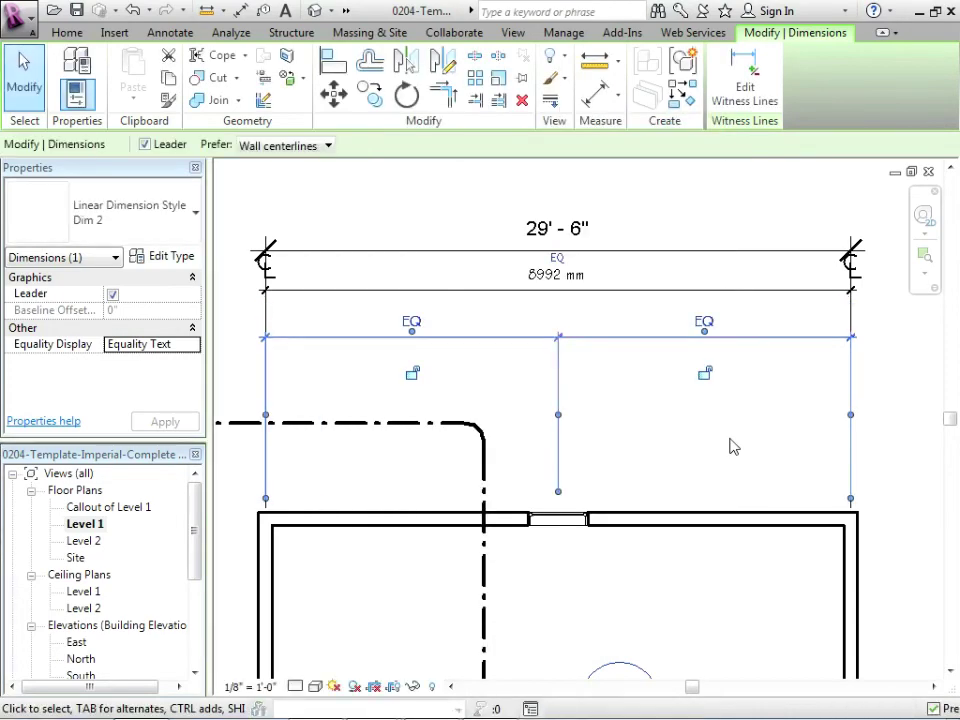
Step: Add a vertical aligned dimension to the right of the right wall, top face to bottom end
left_click(731, 447)
scroll(428, 208, "down", 2)
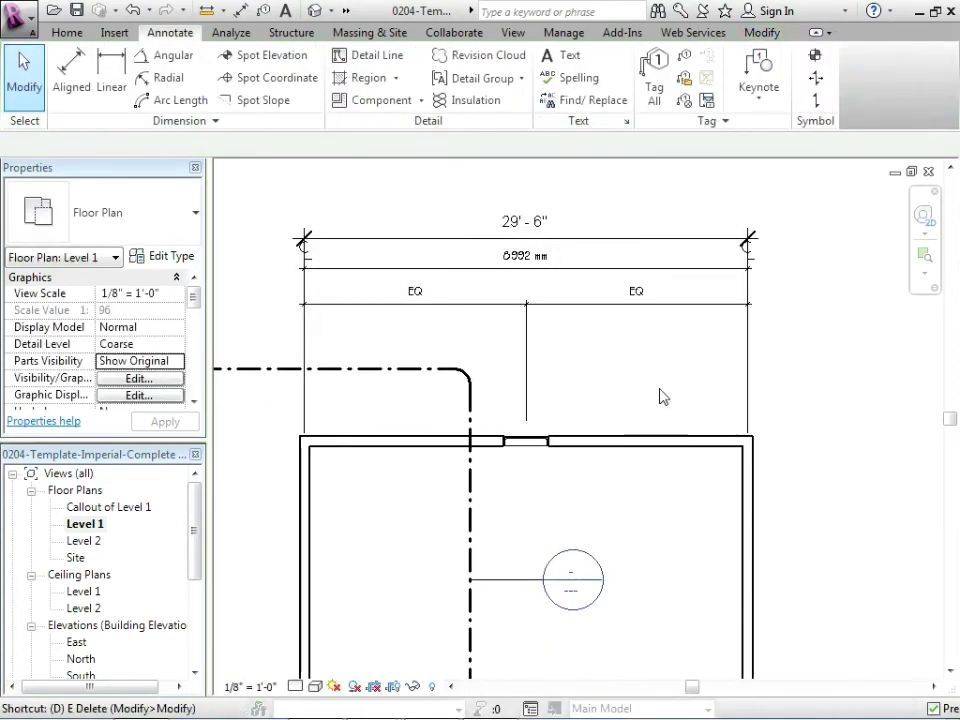
key("d")
key("i")
middle_click_drag(731, 607, 671, 493)
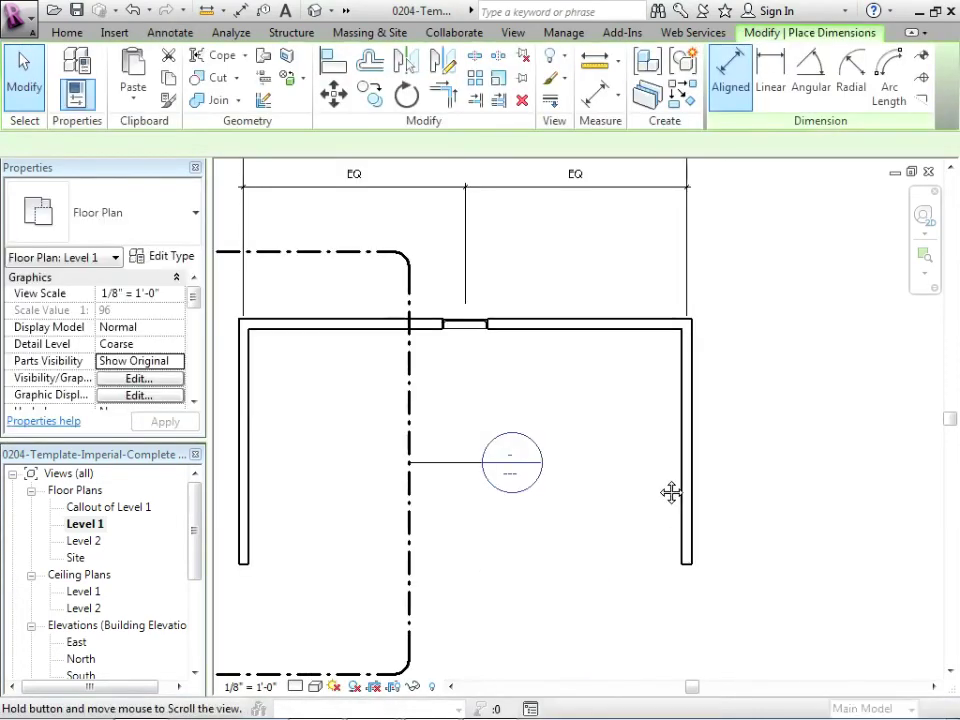
left_click(673, 326)
left_click(686, 562)
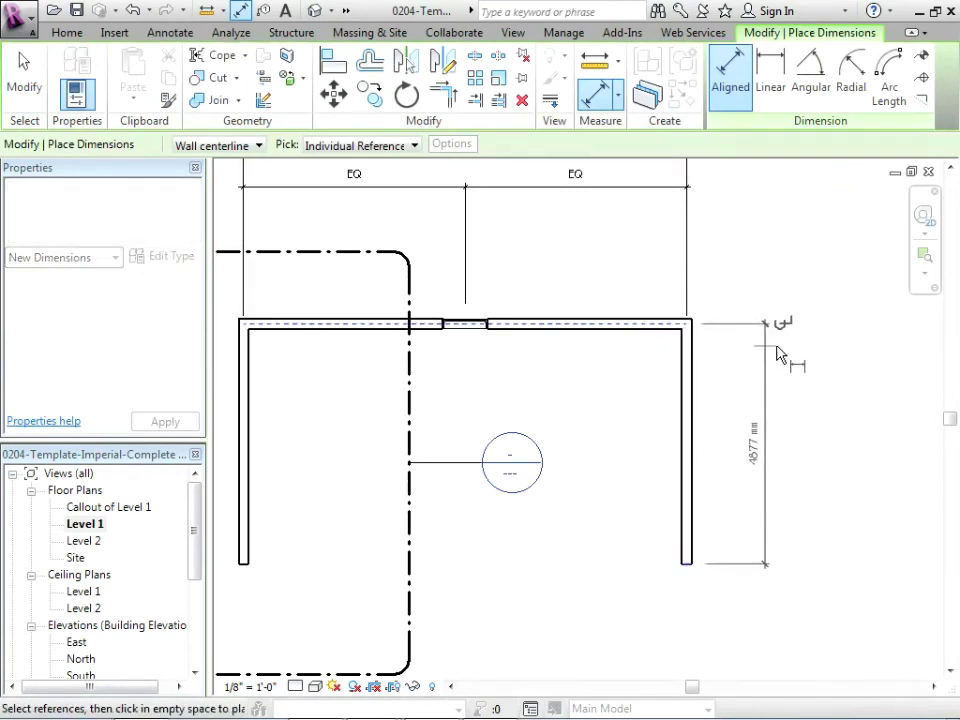
left_click(795, 390)
key("Escape")
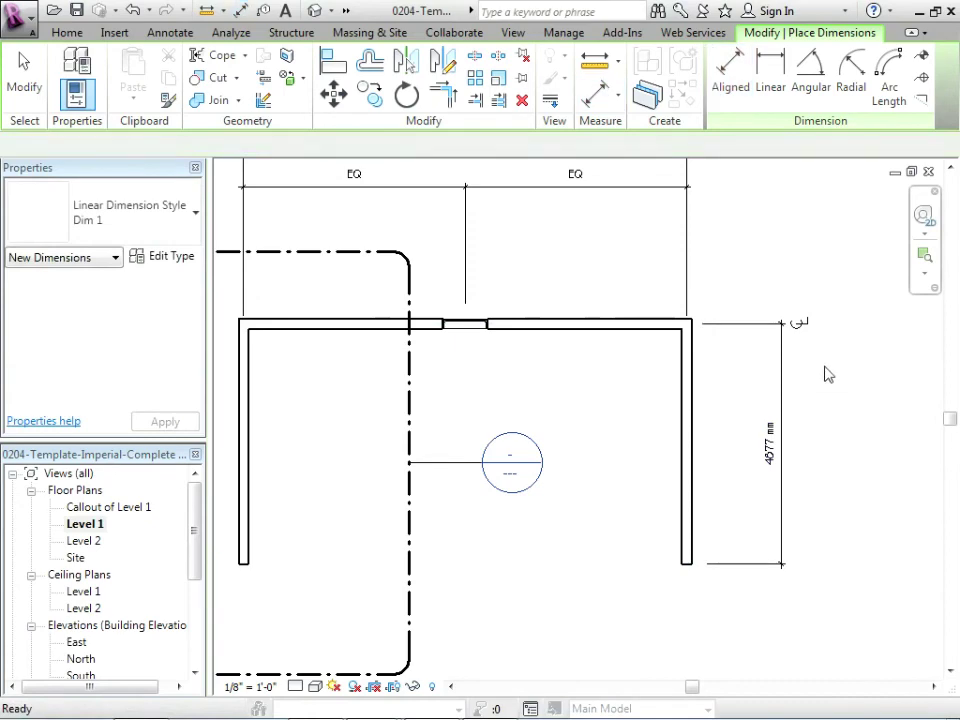
key("Escape")
scroll(822, 358, "up", 1)
scroll(812, 383, "up", 1)
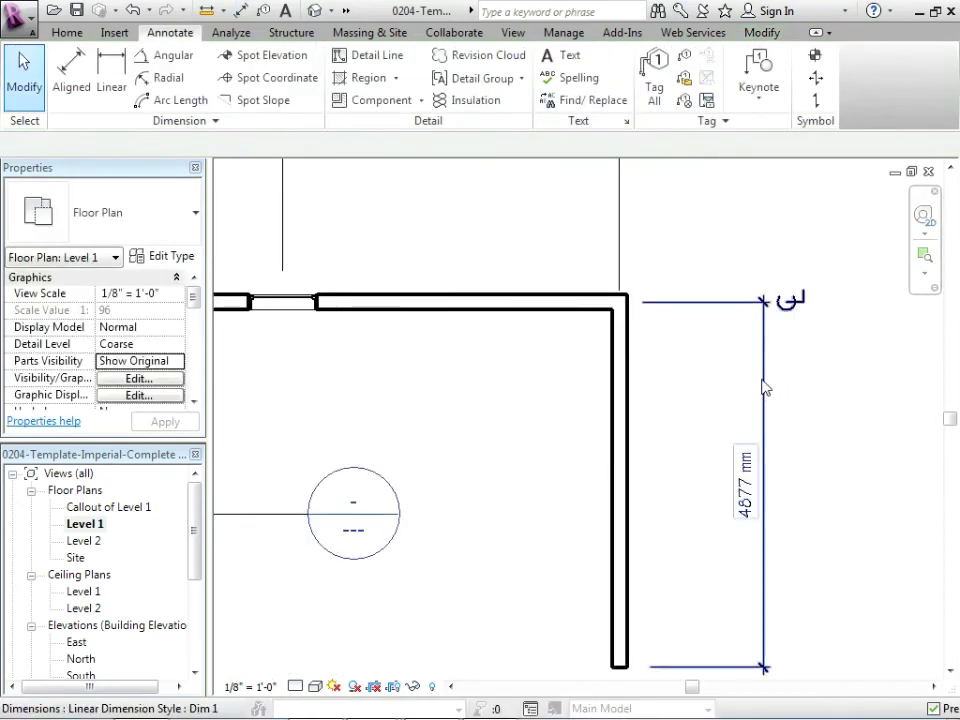
Step: Switch the right wall's dimension to the Dim 2 style so it reads 16'-0"
left_click(764, 386)
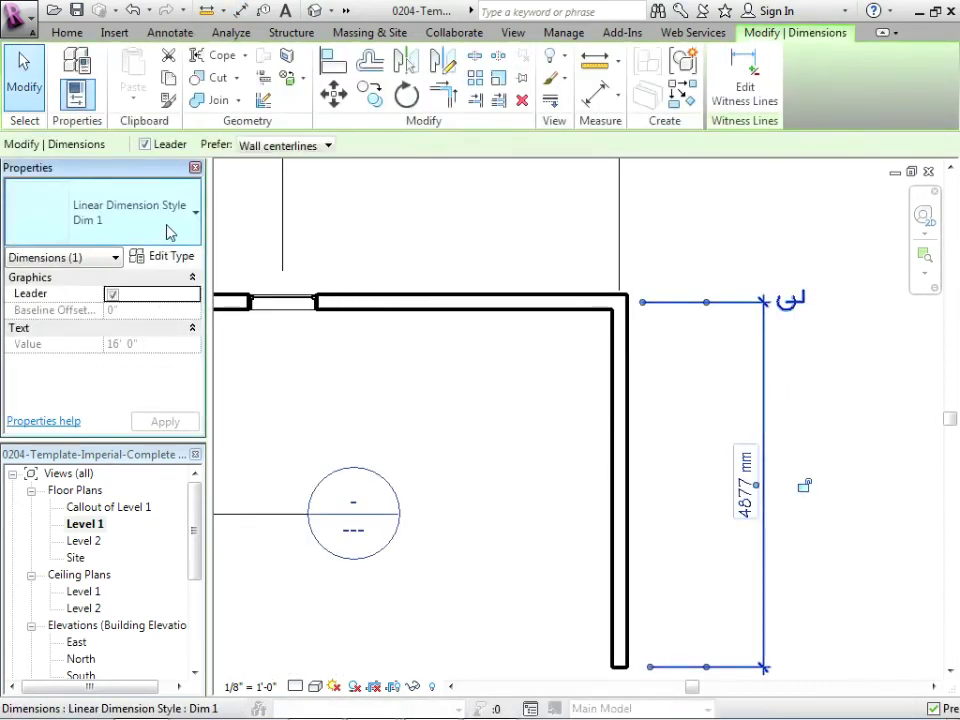
left_click(167, 232)
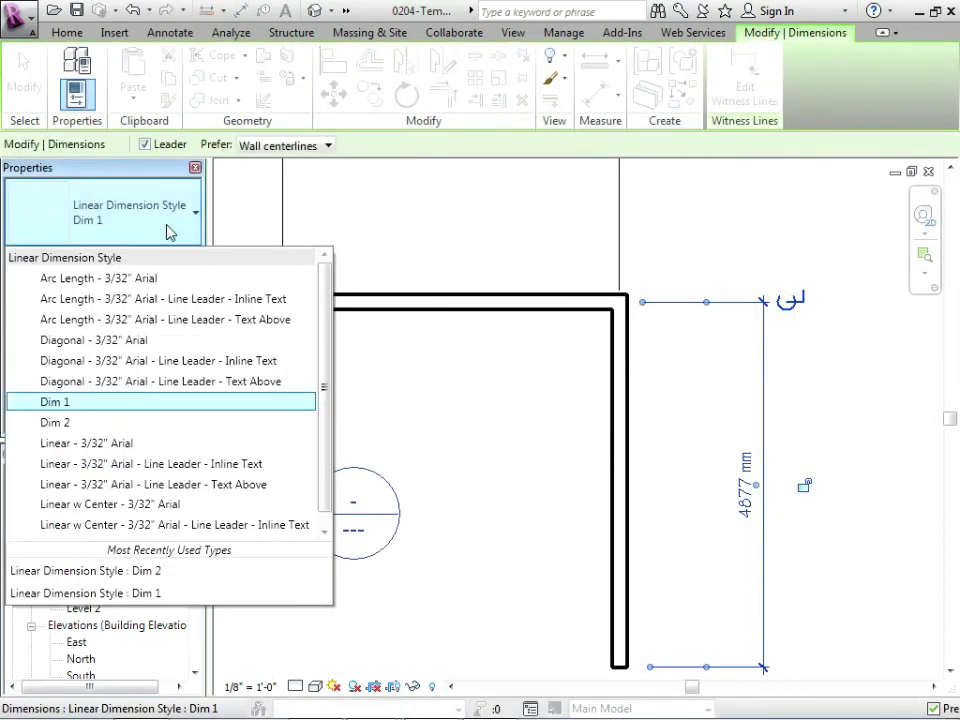
left_click(105, 421)
key("Escape")
scroll(803, 395, "down", 2)
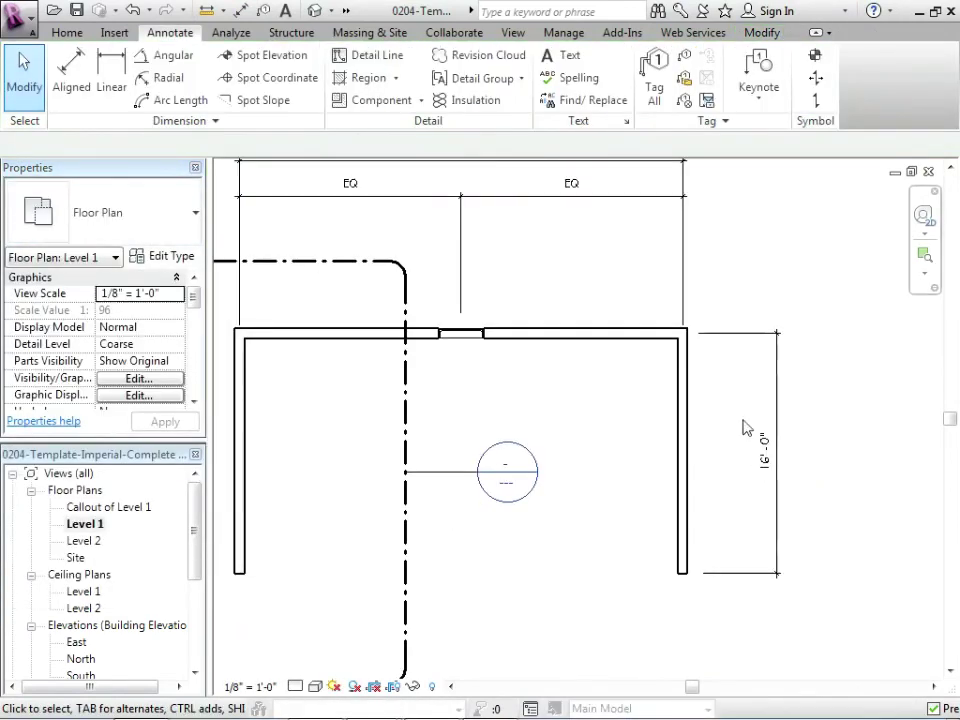
scroll(738, 443, "down", 3)
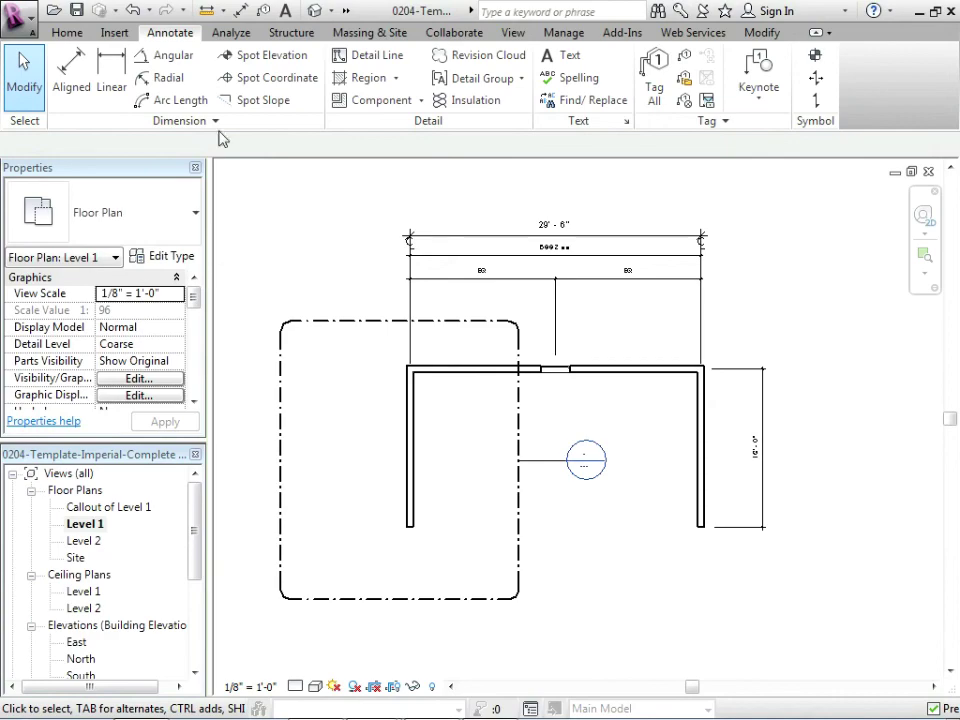
Step: Review the angular dimension styles without placing one, then save the template
left_click(167, 60)
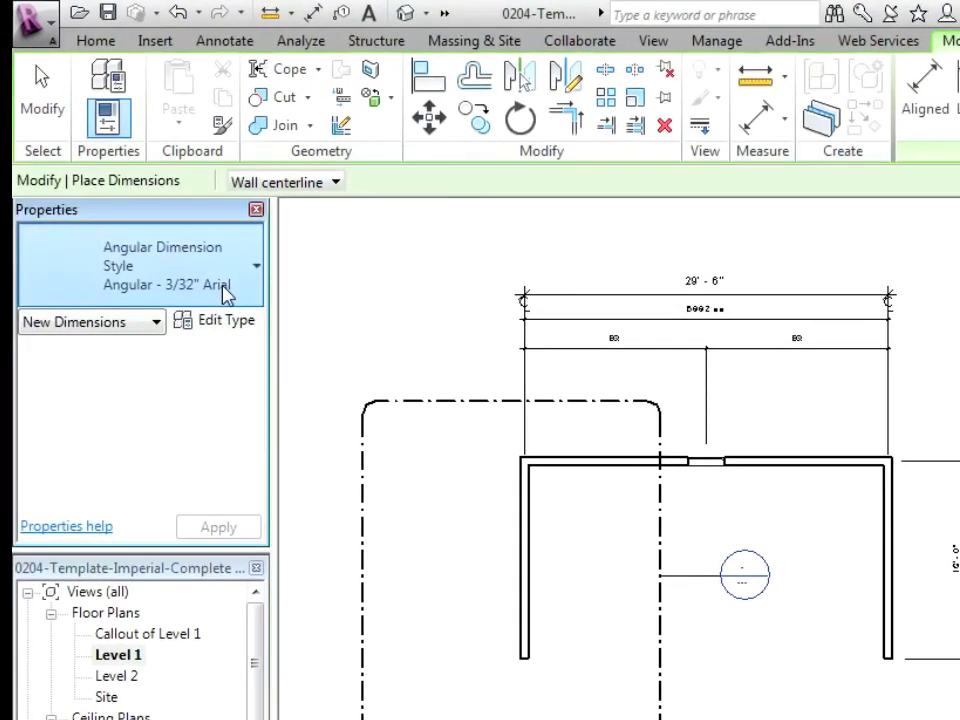
left_click(171, 232)
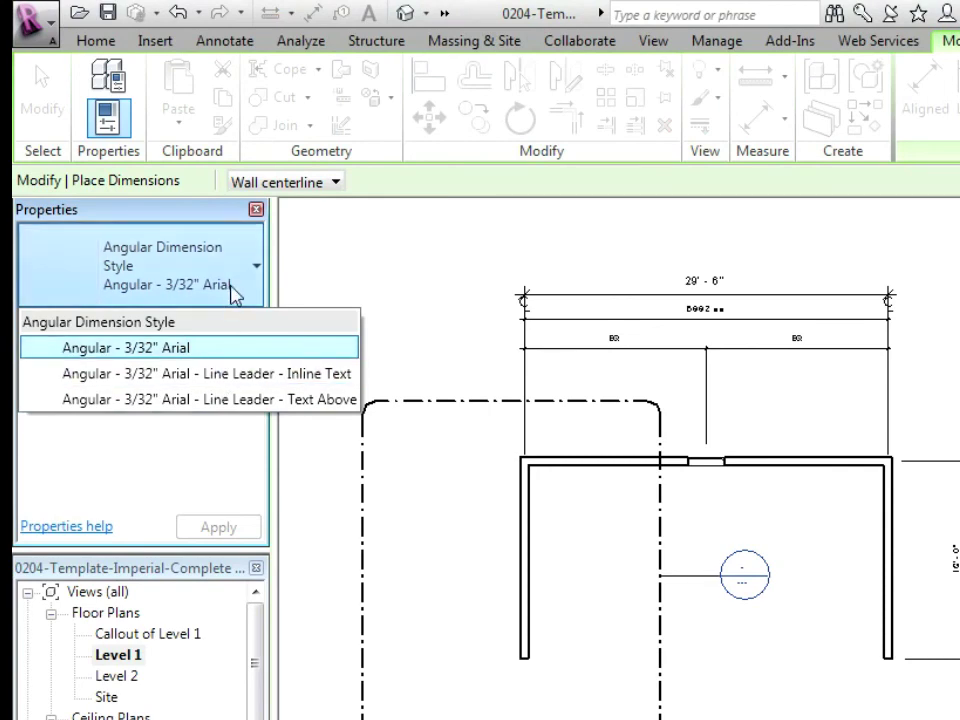
left_click(232, 290)
key("Escape")
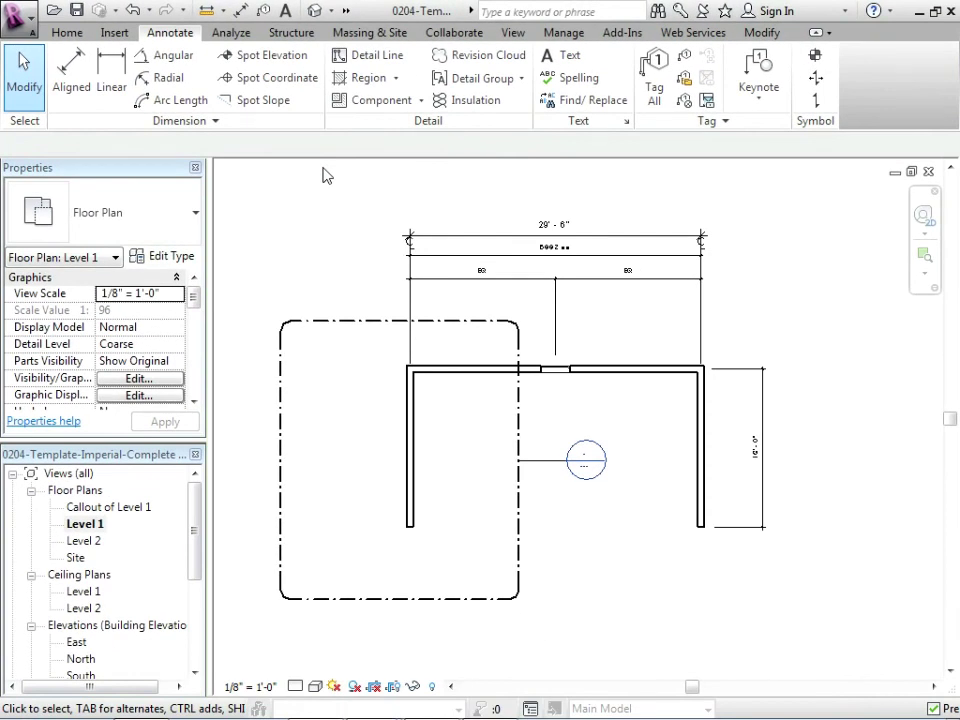
left_click(86, 10)
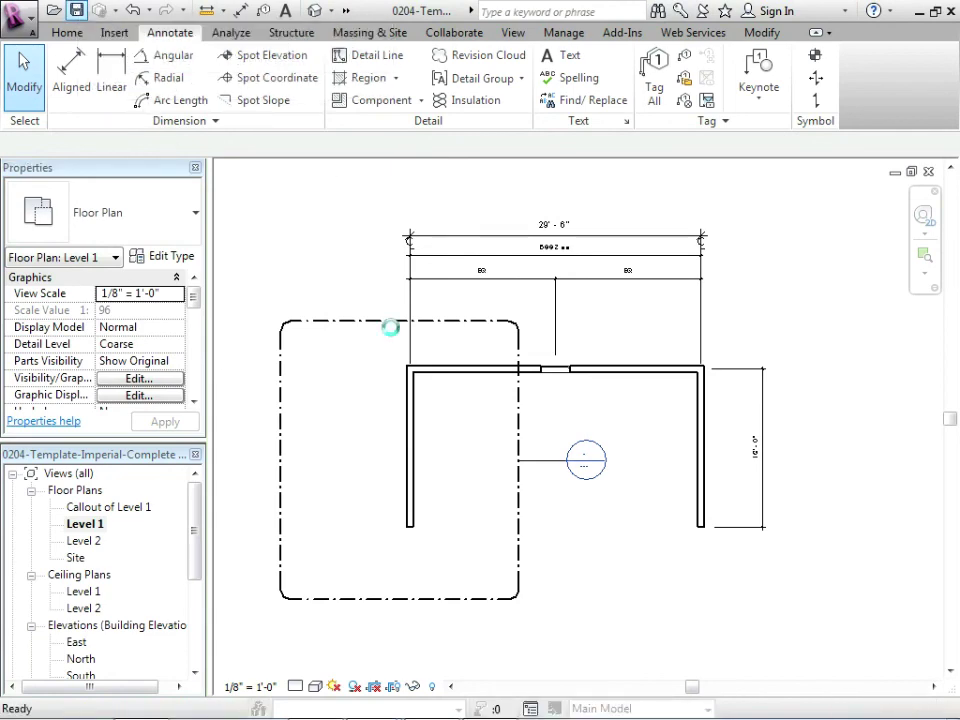